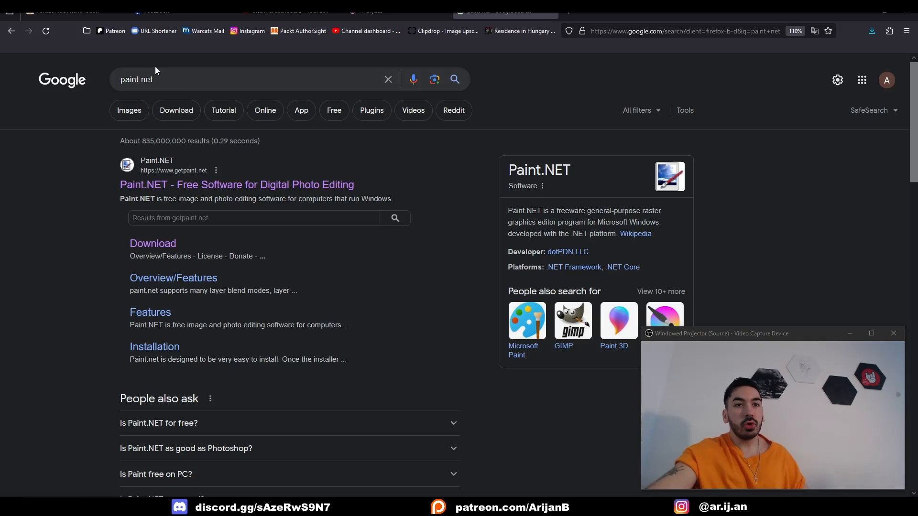
- Open the Paint.NET download page from the search results and choose the free 5.0.12 dotPDN download
scroll(597, 147, down, 2)
scroll(574, 239, up, 1)
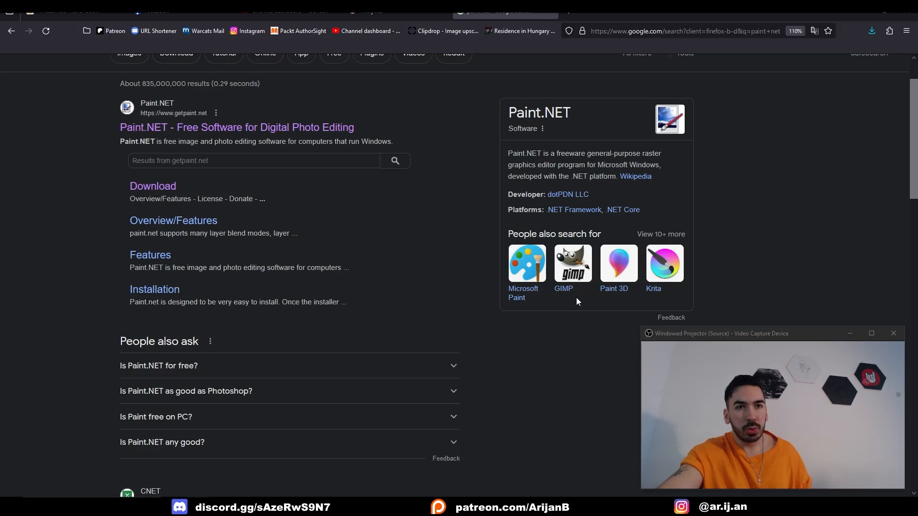
scroll(572, 277, up, 1)
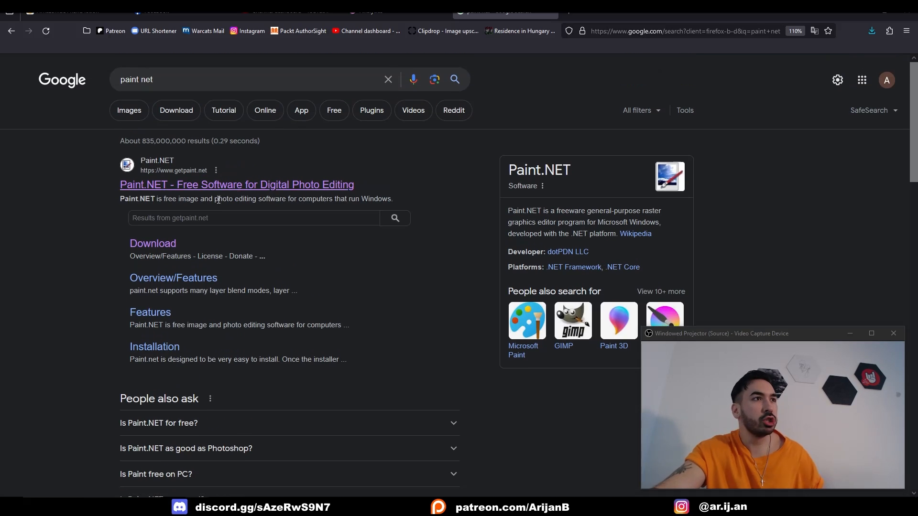
click(156, 253)
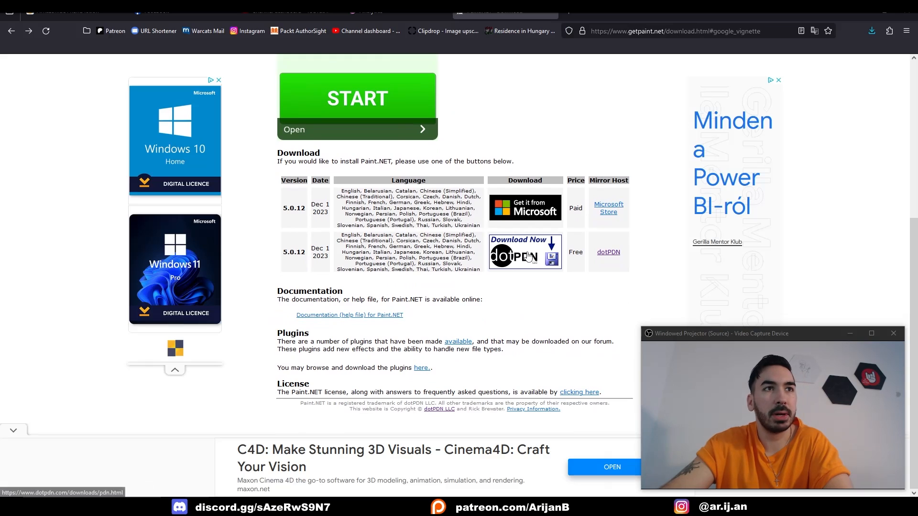
click(528, 256)
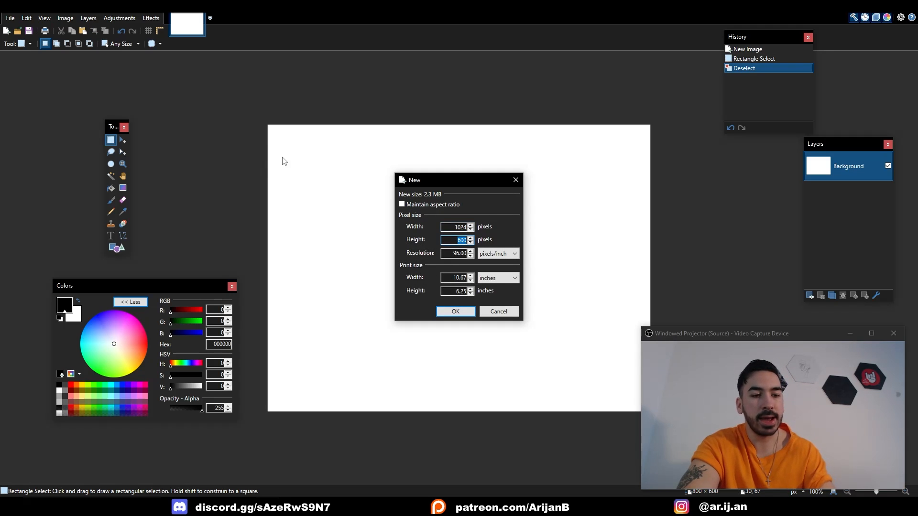
- In Paint.NET, create a new image 1024 pixels wide and 2048 pixels high, and activate the Paint Bucket tool
text(48)
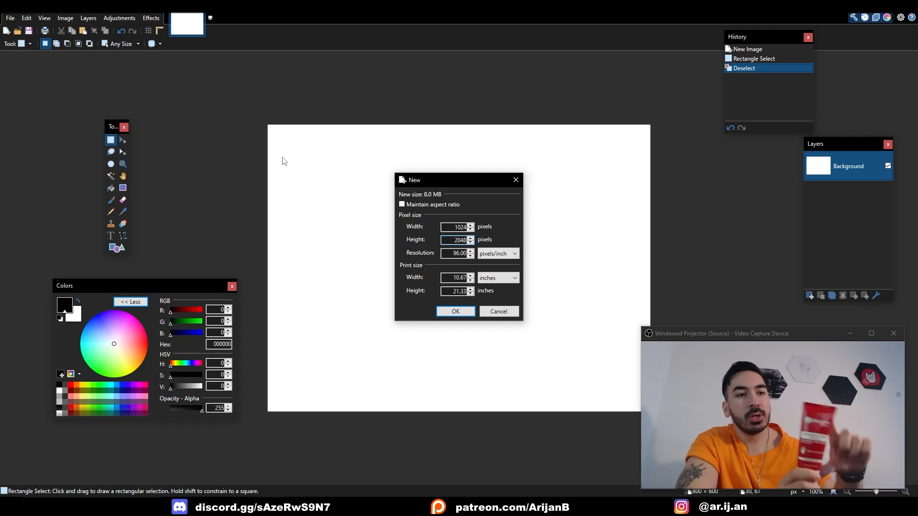
key(Return)
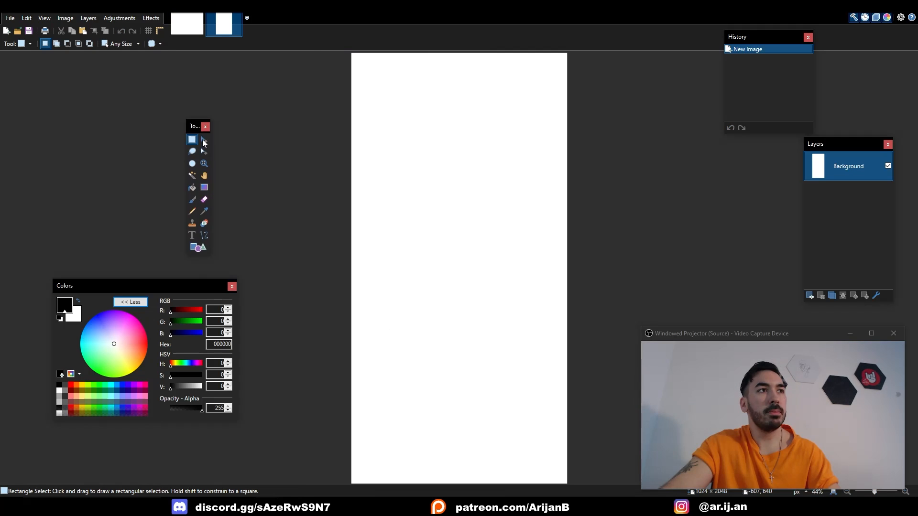
click(193, 189)
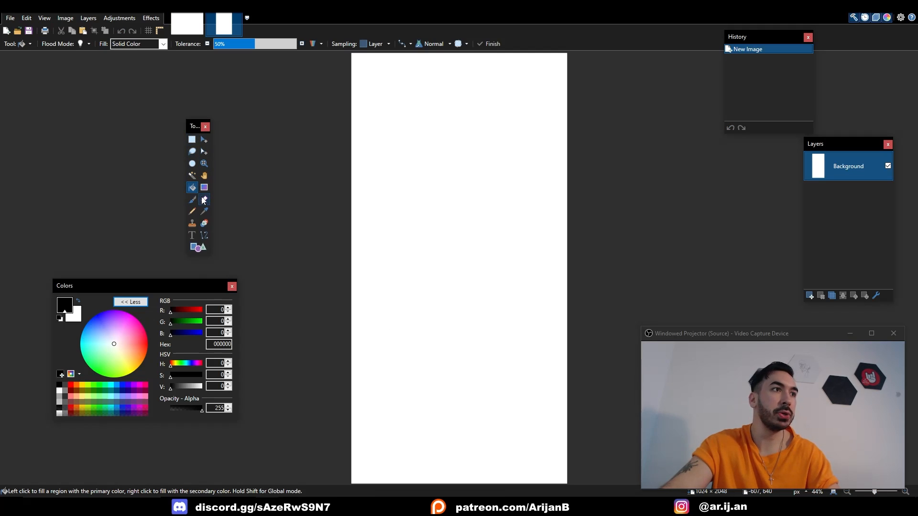
- Hide and restore the Tools, History and Layers windows
click(853, 18)
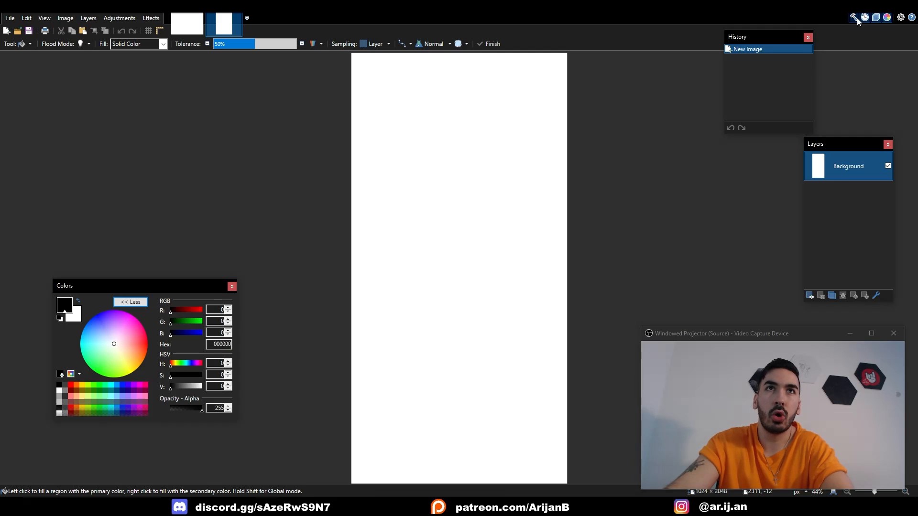
click(864, 18)
click(876, 18)
click(875, 18)
click(865, 18)
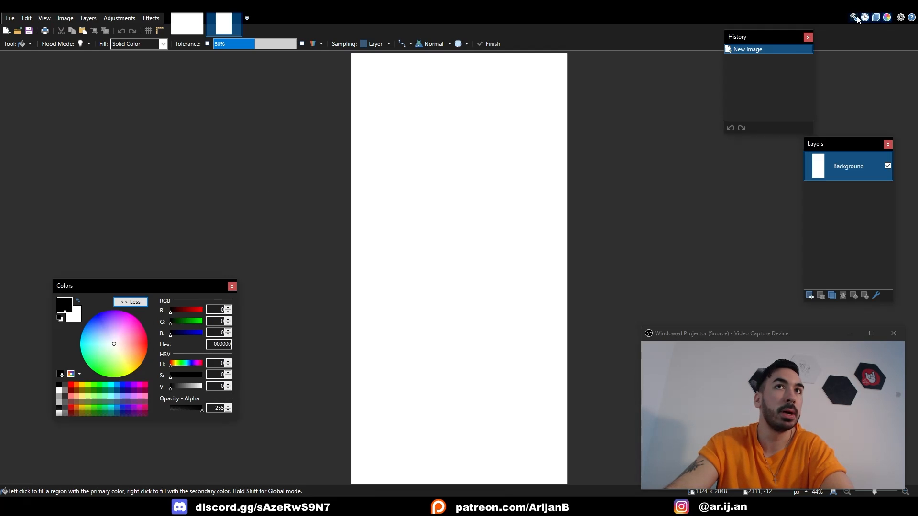
click(854, 18)
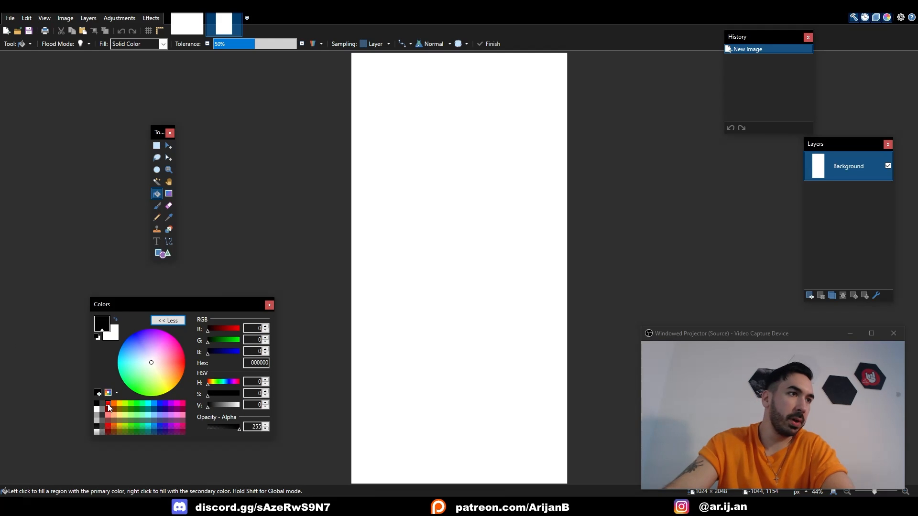
- Fill the whole canvas with solid red, shift the fill colour to FF0037, and finish the fill
click(108, 405)
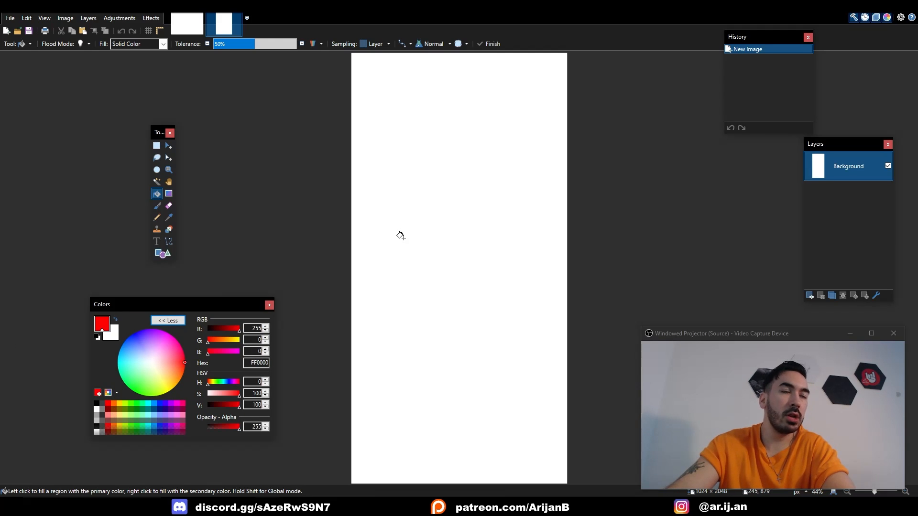
click(424, 167)
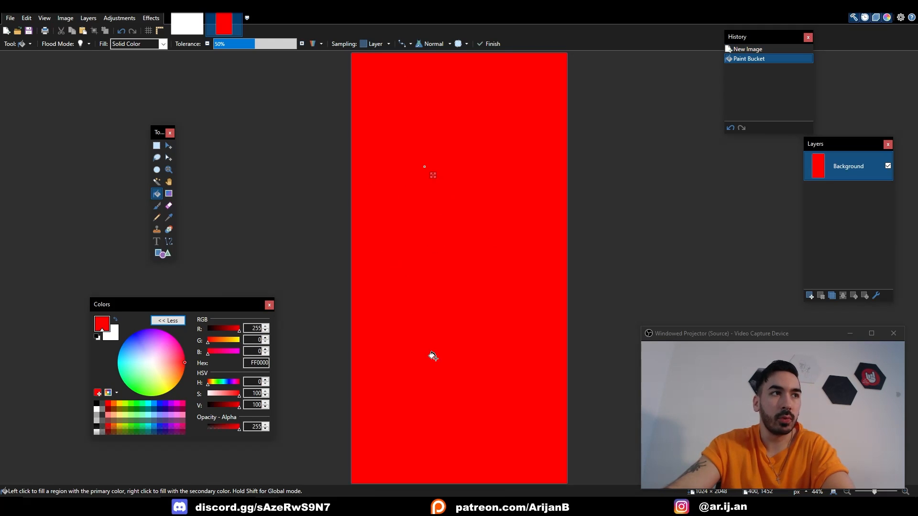
mouse_move(240, 406)
mouse_down()
mouse_move(229, 408)
mouse_move(241, 407)
mouse_up()
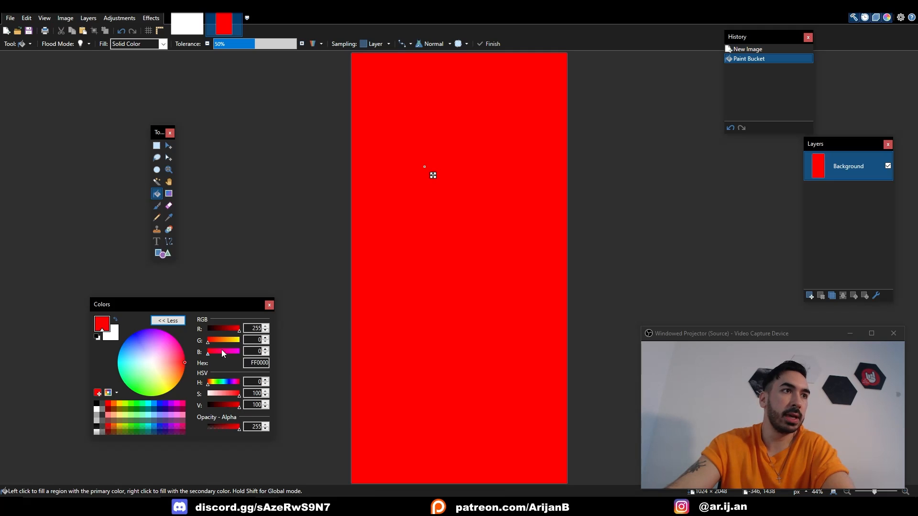
drag(219, 340, 192, 344)
drag(236, 354, 242, 356)
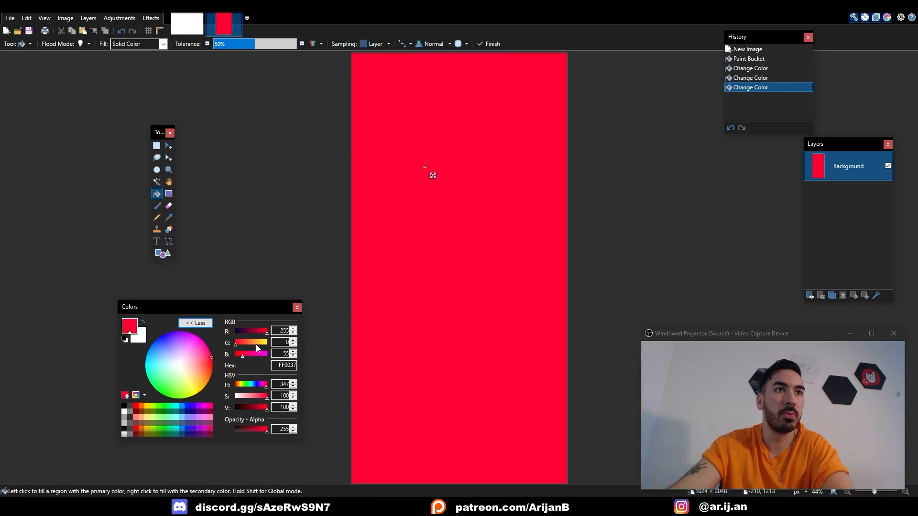
key(s)
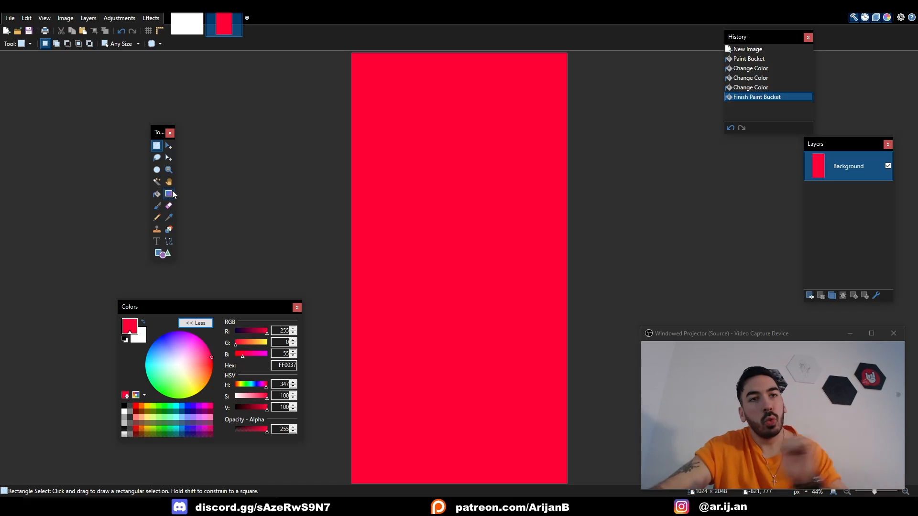
- Set the secondary colour to orange-red FF3700 and draw a vertical linear gradient from near the canvas's upper edge to near its lower edge
click(169, 193)
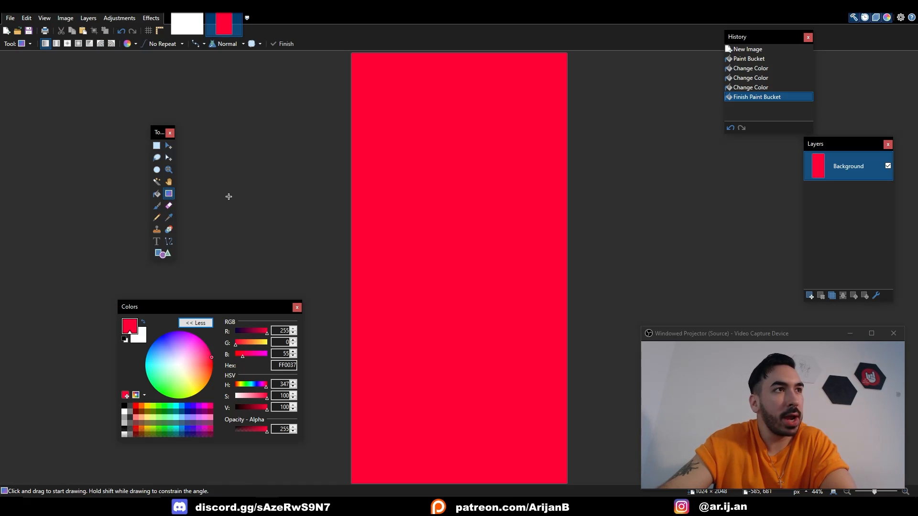
click(139, 341)
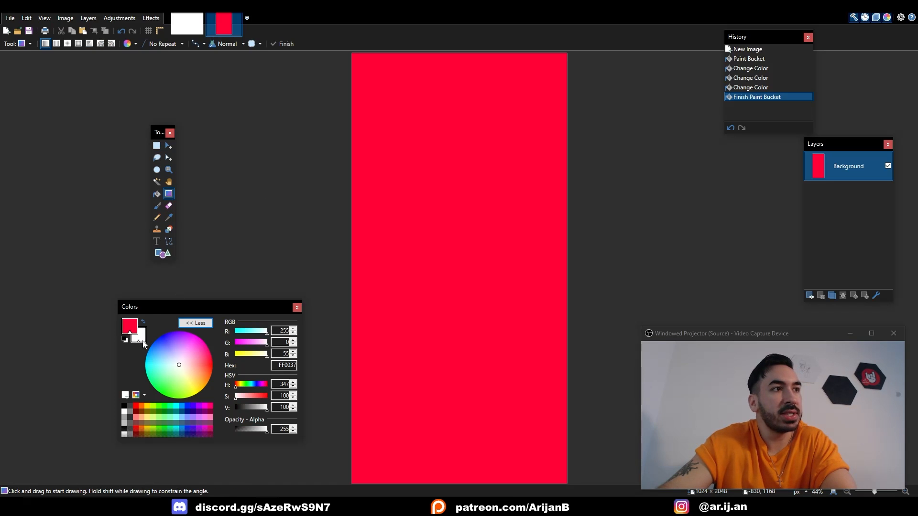
click(137, 407)
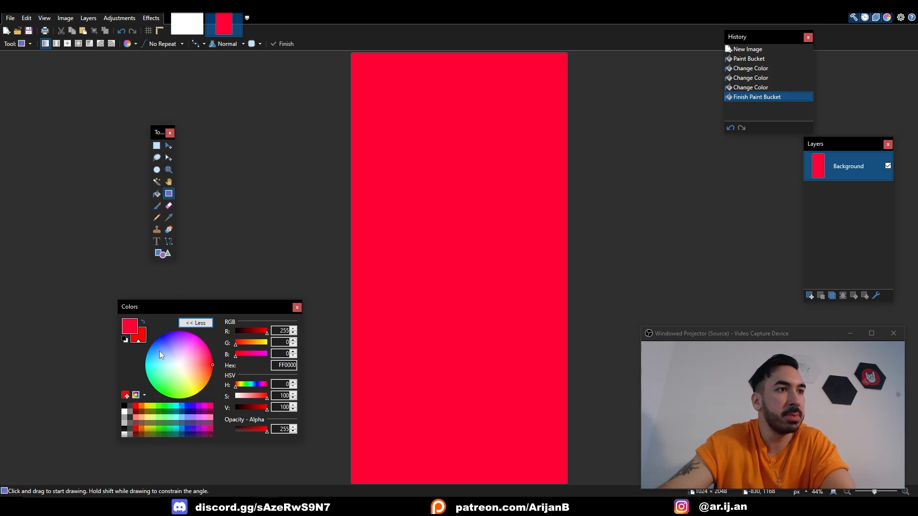
drag(239, 344, 243, 346)
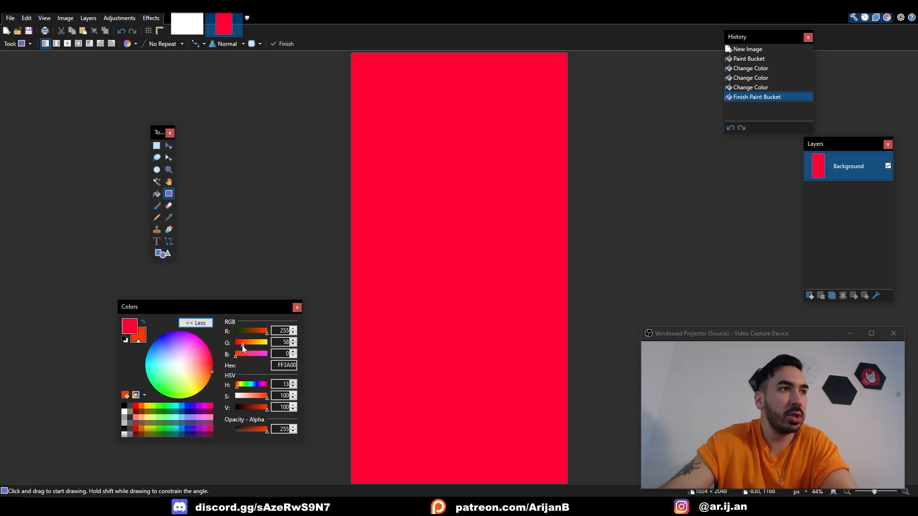
drag(464, 82, 467, 444)
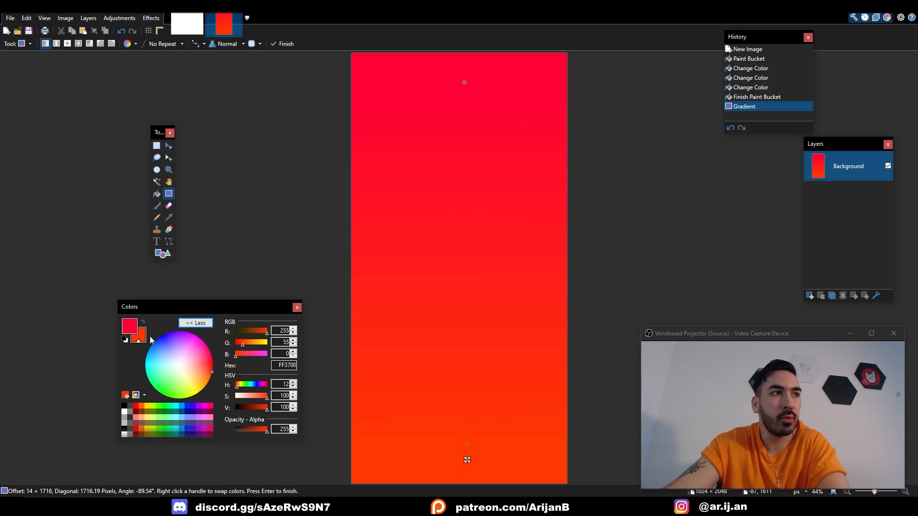
- Change the gradient's primary colour to FF004E and finish the gradient
click(129, 327)
drag(240, 357, 245, 359)
key(s)
- Add a new layer above the background and set up the Text tool with white, Gadugi font and size 84
click(157, 242)
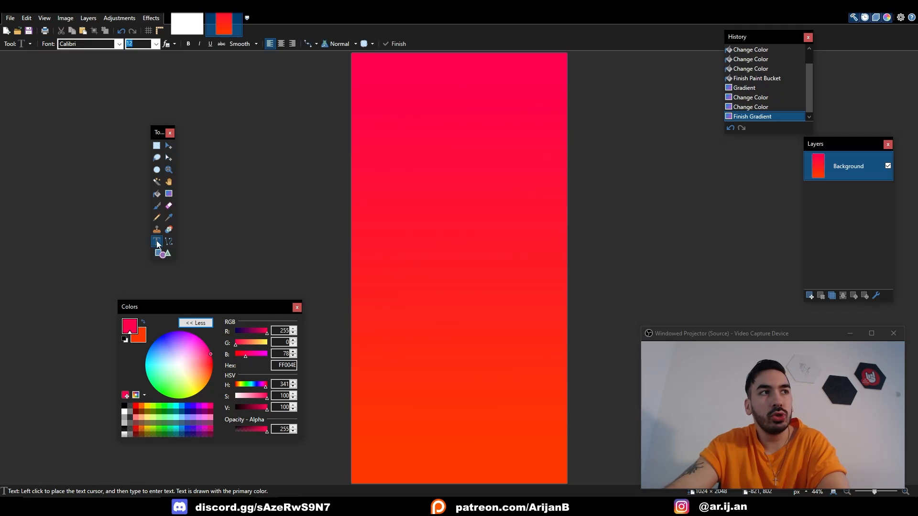
click(812, 297)
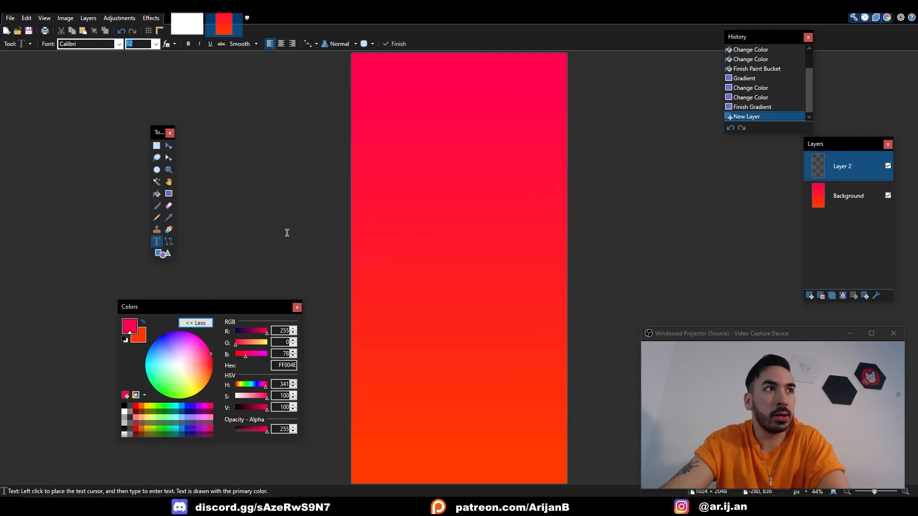
click(124, 414)
click(119, 44)
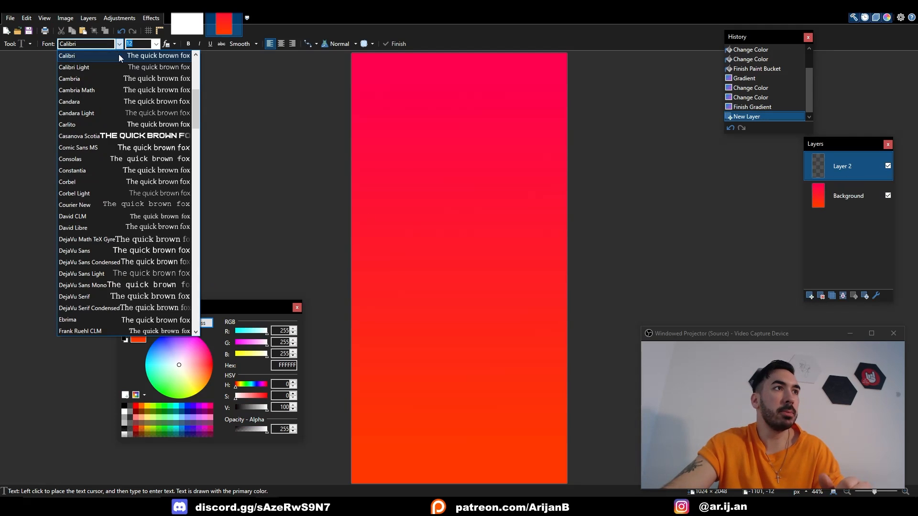
scroll(148, 231, down, 5)
click(149, 239)
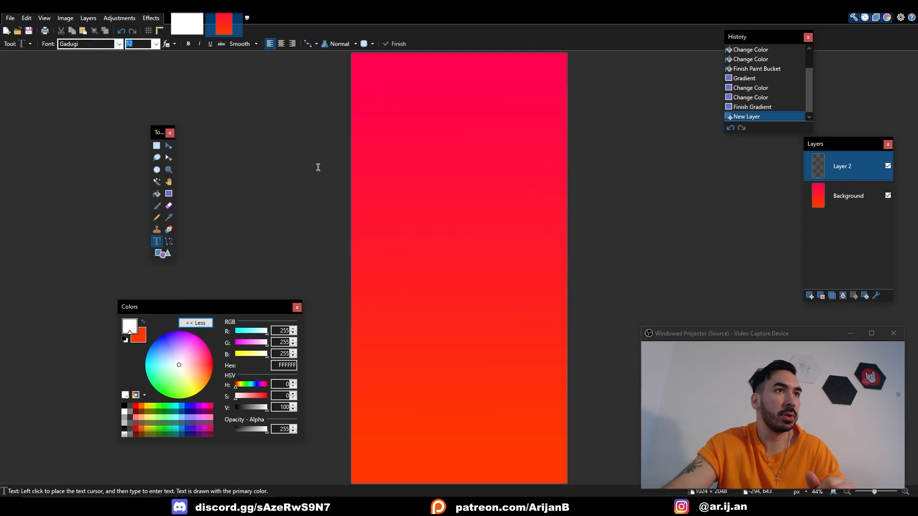
click(156, 44)
click(134, 192)
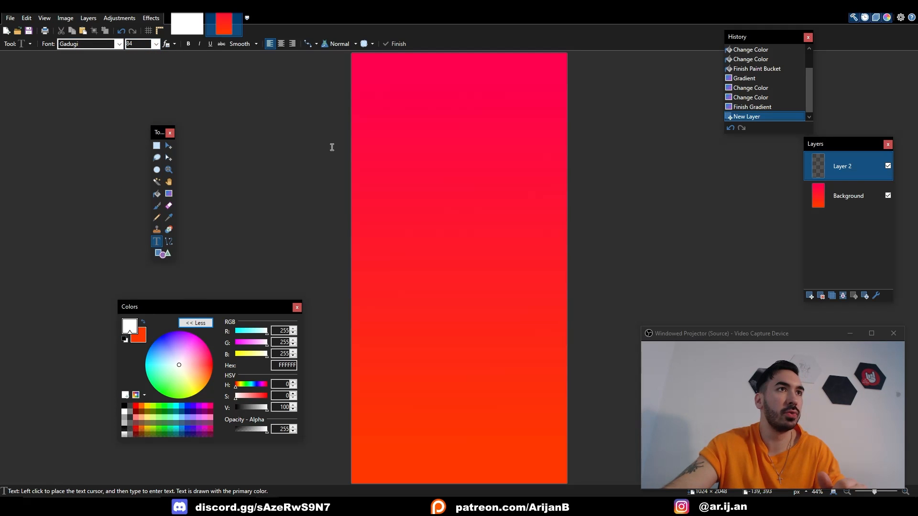
- Place the text "SAN QUENTIN" near the upper edge of the canvas
click(370, 143)
click(379, 114)
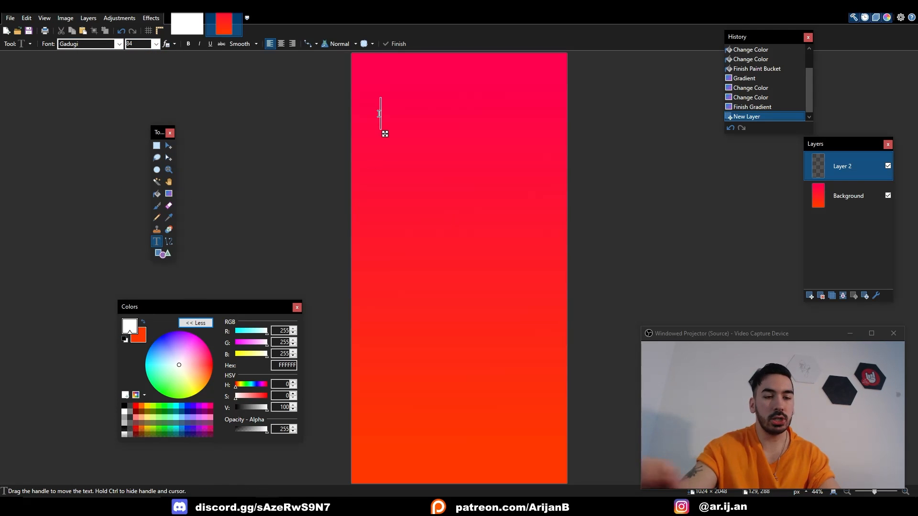
text(SAN QUENTIN)
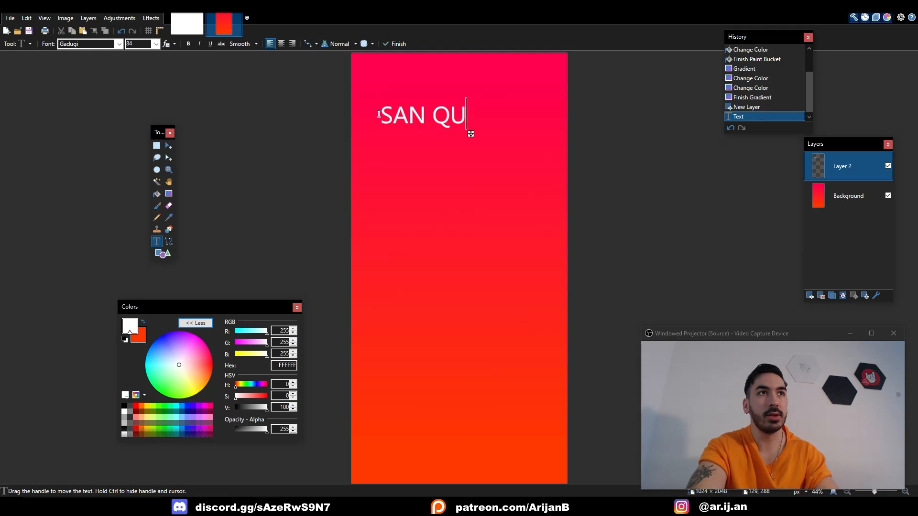
- Change the "SAN QUENTIN" text to the Arial font and move it slightly lower
click(120, 44)
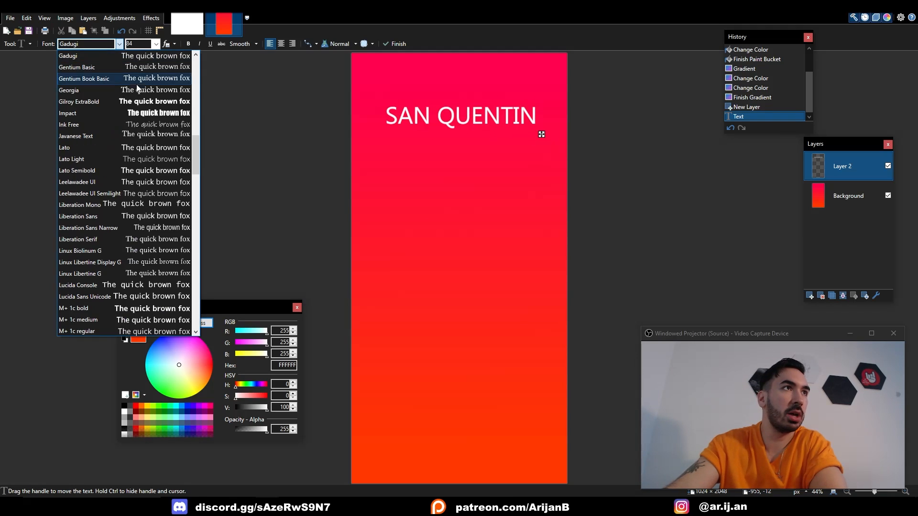
scroll(141, 113, up, 10)
click(141, 102)
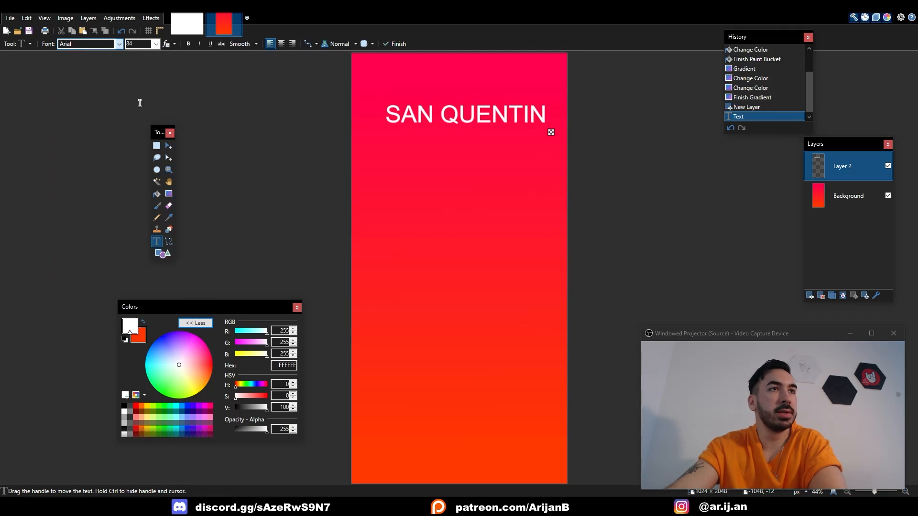
drag(551, 133, 550, 144)
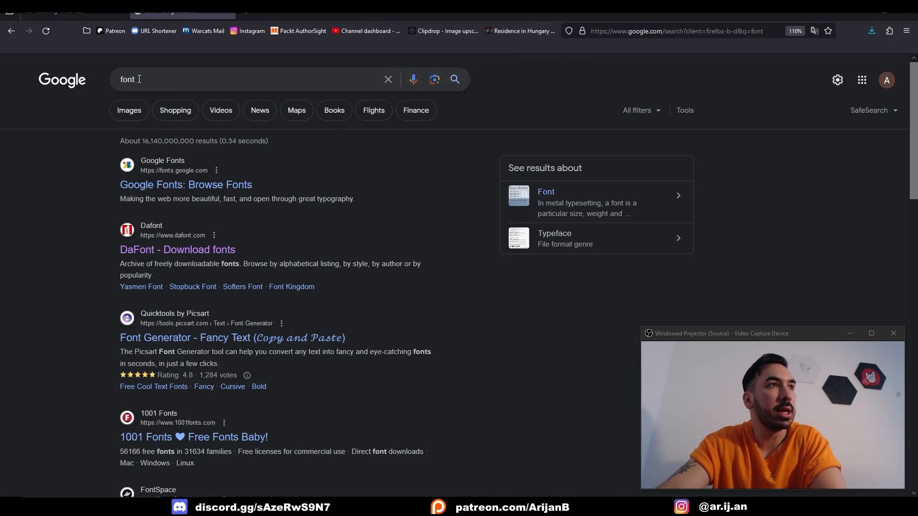
- In the browser, open the DaFont website from the font search results and browse the recently added fonts
scroll(164, 296, down, 2)
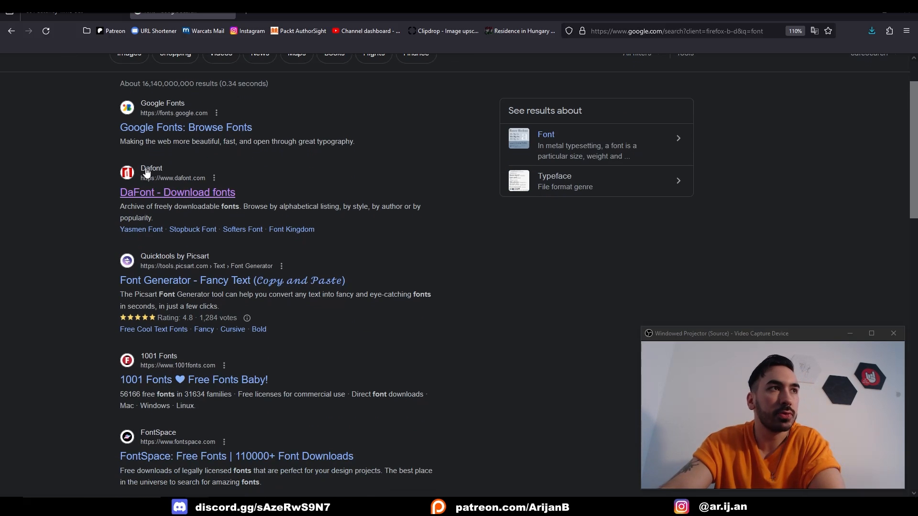
click(167, 192)
scroll(91, 286, down, 4)
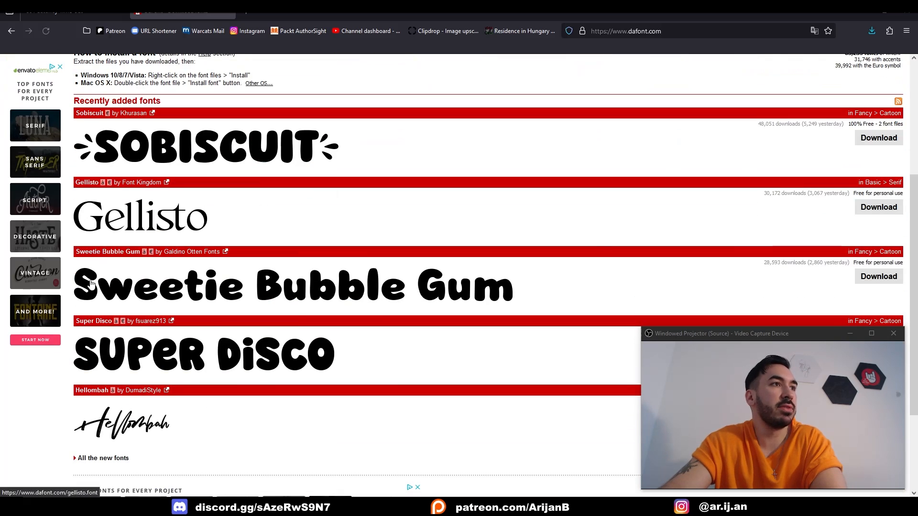
scroll(629, 218, down, 3)
scroll(621, 239, up, 3)
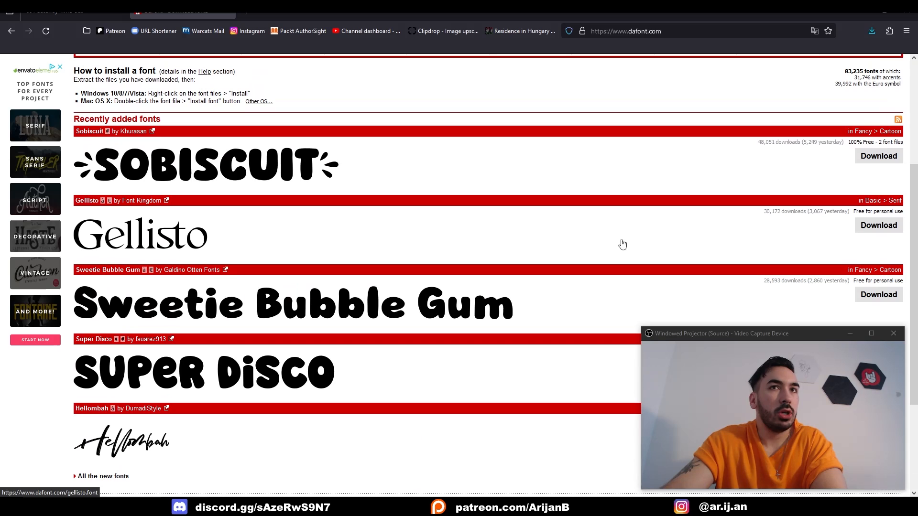
- Download the Gellisto font from DaFont, open Gellisto.ttf from the archive and install it
click(878, 226)
click(728, 56)
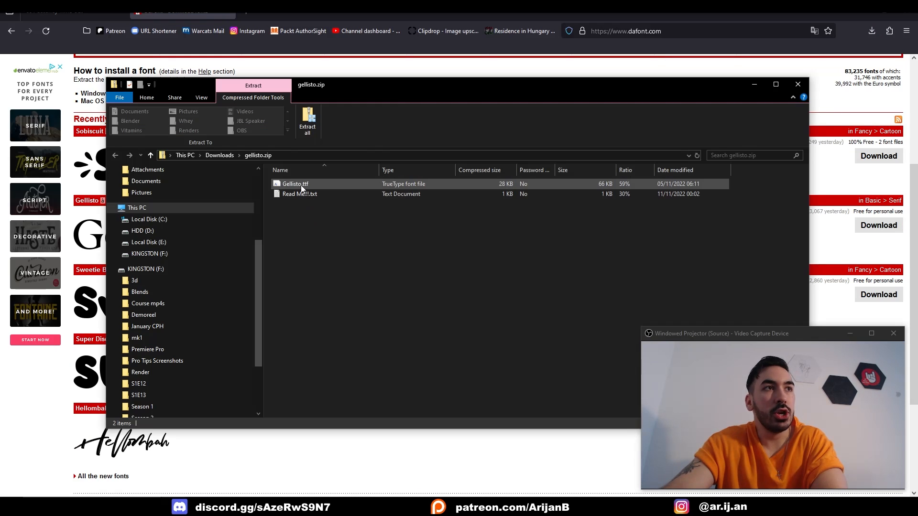
click(300, 185)
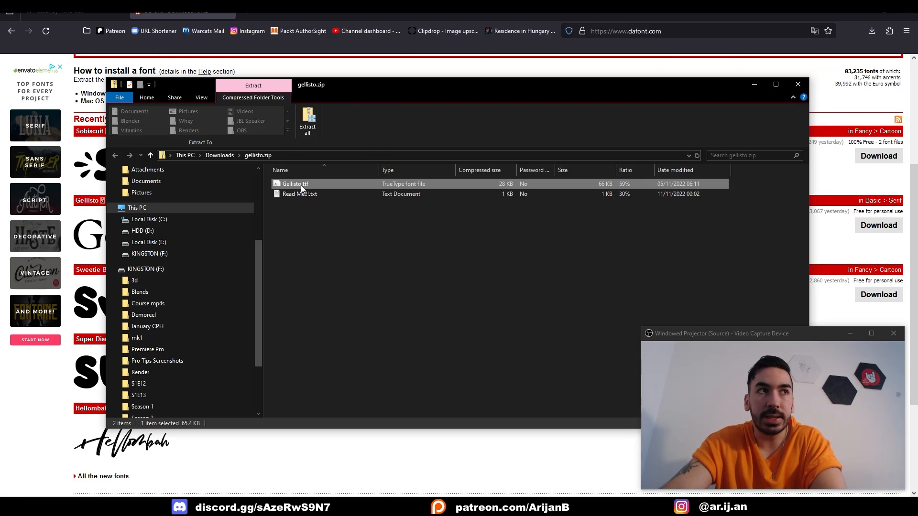
double_click(301, 186)
click(78, 65)
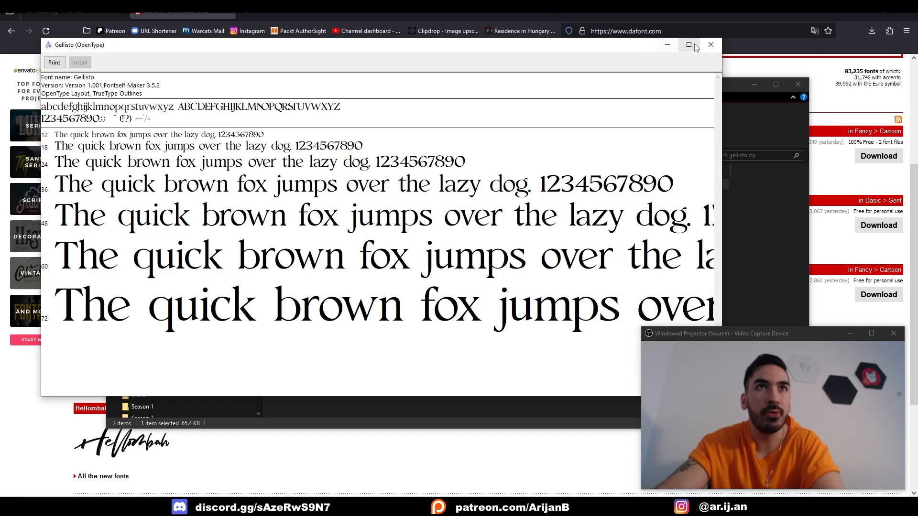
click(711, 45)
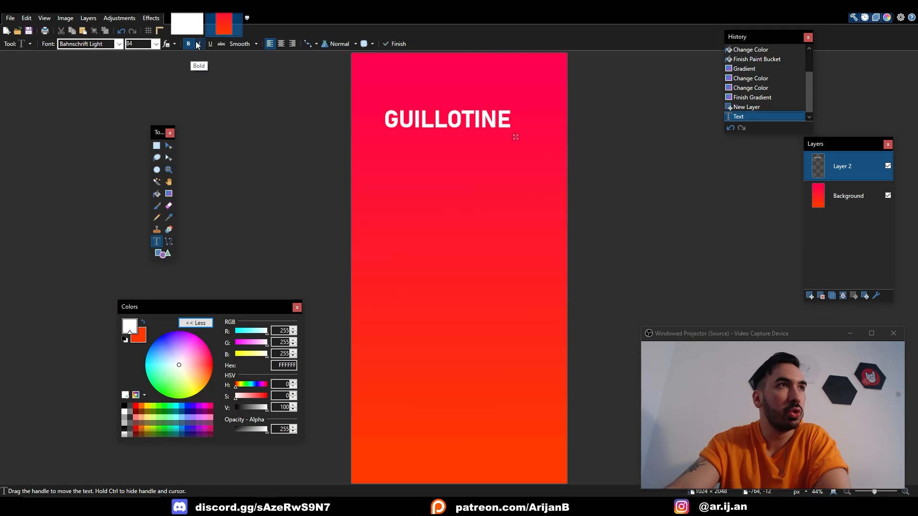
- Try italic styling on the "GUILLOTINE" text and turn it off again
click(198, 44)
click(199, 43)
click(198, 44)
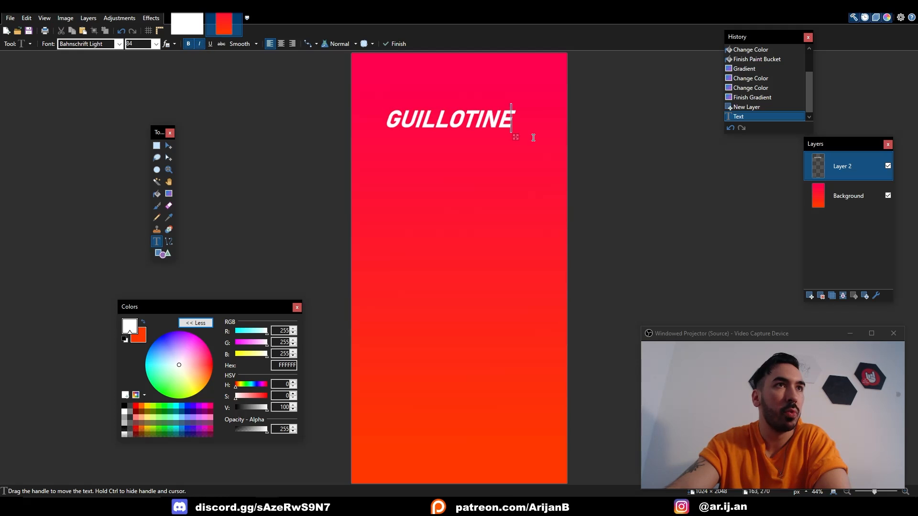
key(ctrl+i)
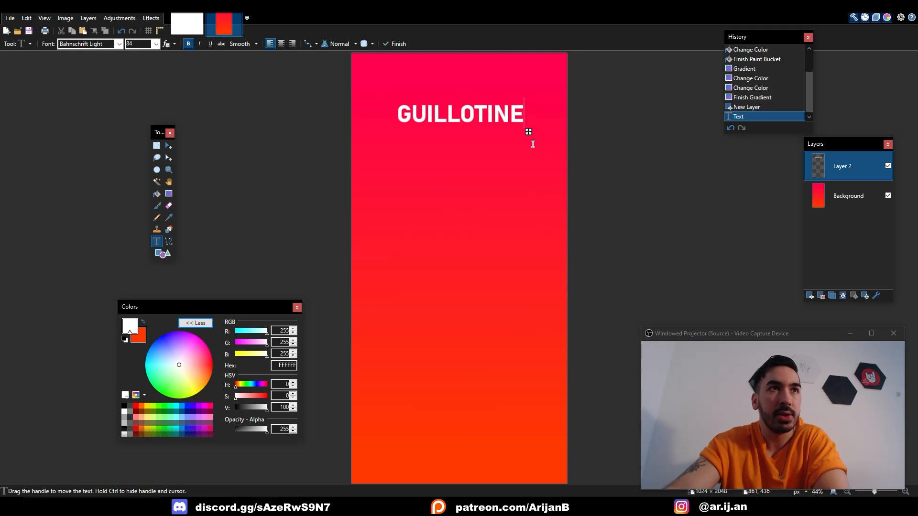
- Switch to the browser and search Google Images for "garnier logo png"
key(alt+Tab)
scroll(436, 144, up, 1)
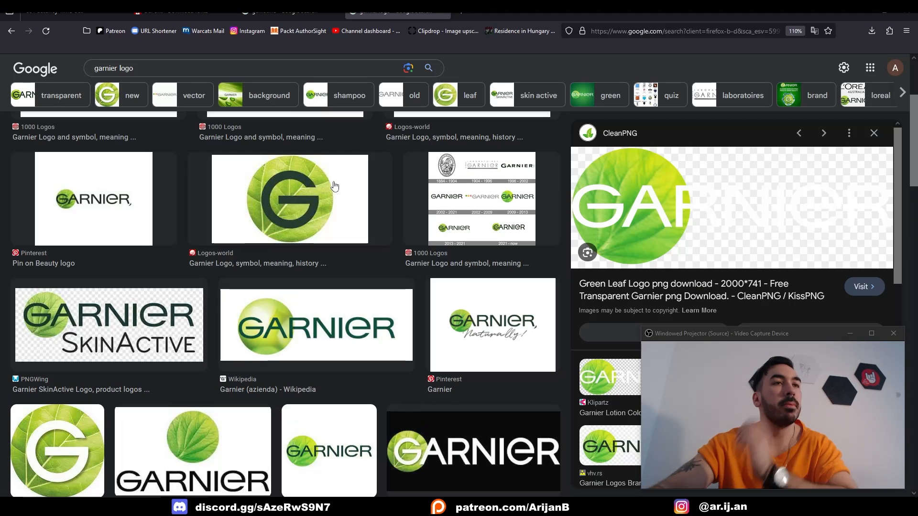
scroll(122, 128, down, 3)
scroll(301, 227, down, 3)
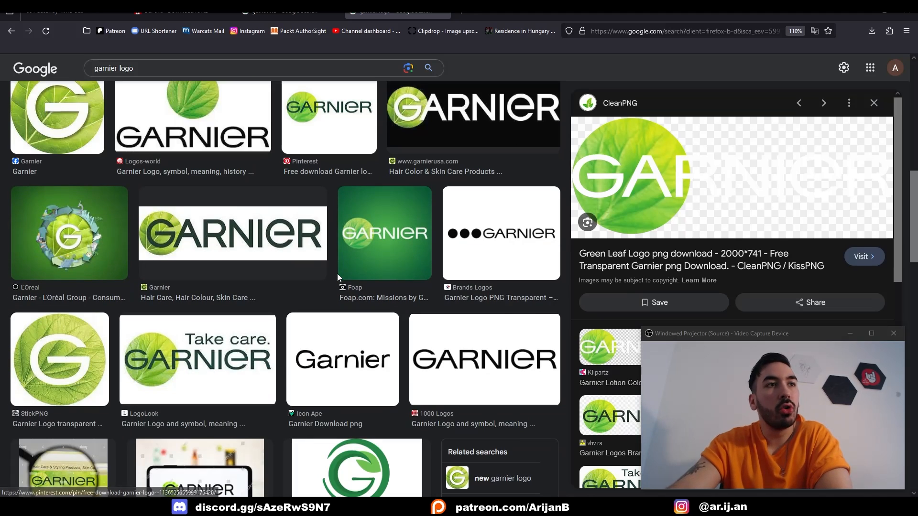
click(153, 69)
text(png)
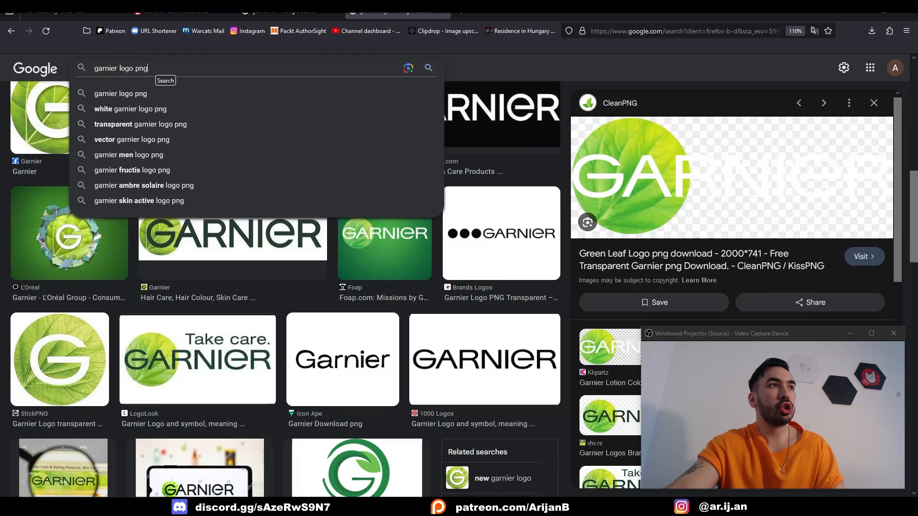
key(Return)
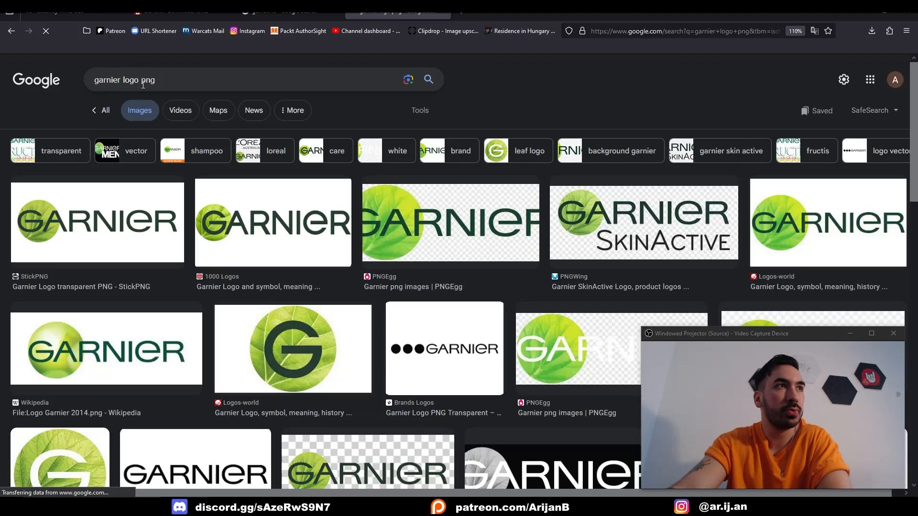
scroll(240, 241, down, 4)
scroll(363, 277, up, 4)
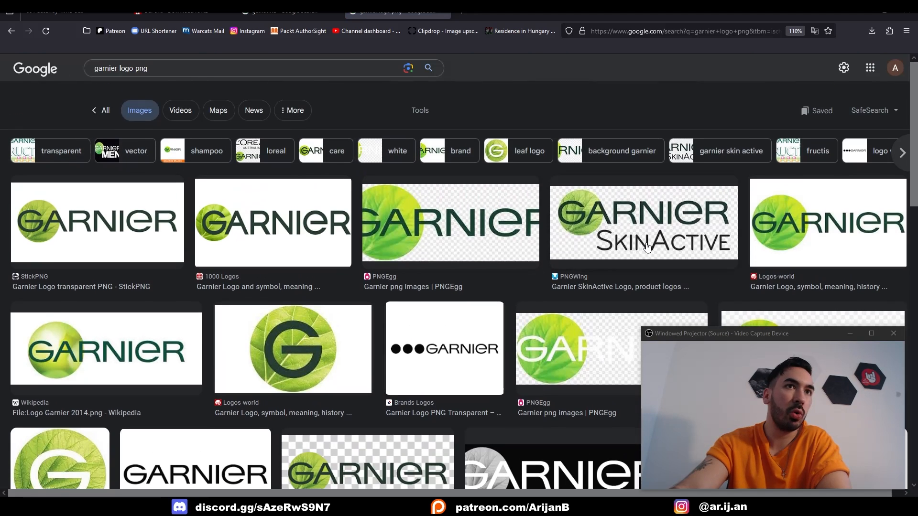
- Open the Logos-world Garnier logo at full size and copy the image
click(824, 222)
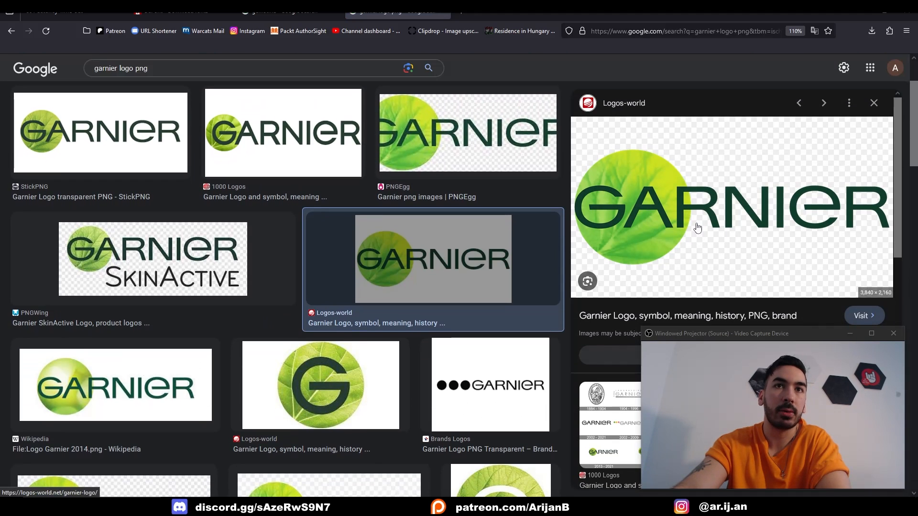
scroll(213, 144, down, 4)
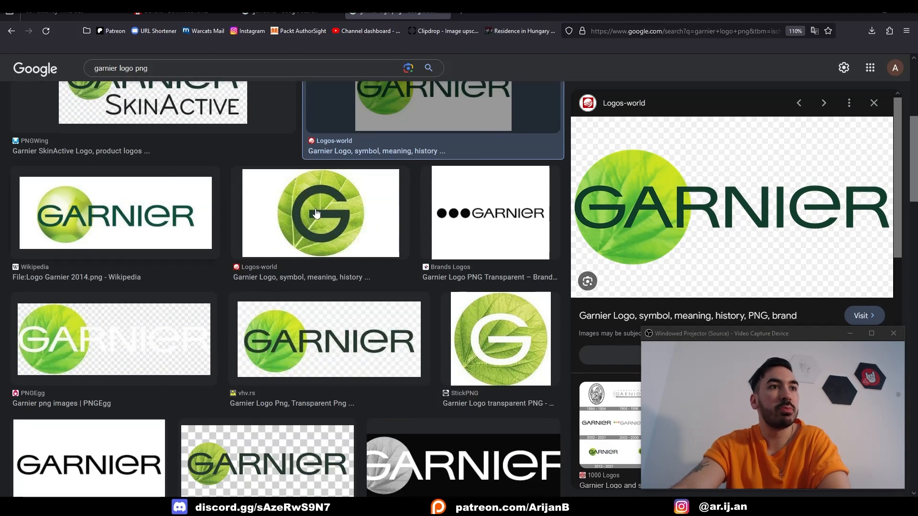
scroll(335, 239, up, 4)
right_click(653, 229)
click(688, 362)
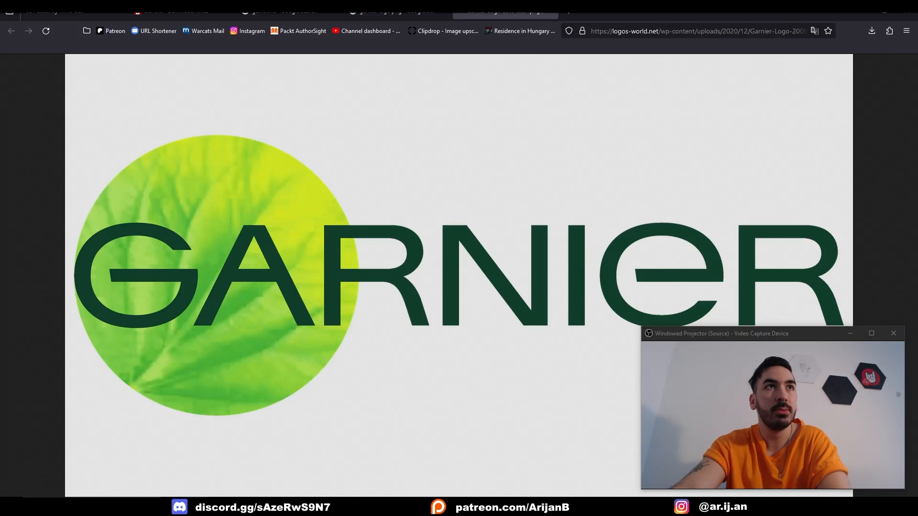
right_click(367, 261)
click(398, 284)
- Switch to Paint.NET, create a new 3840 × 2160 image and paste the Garnier logo into it
key(alt+Tab)
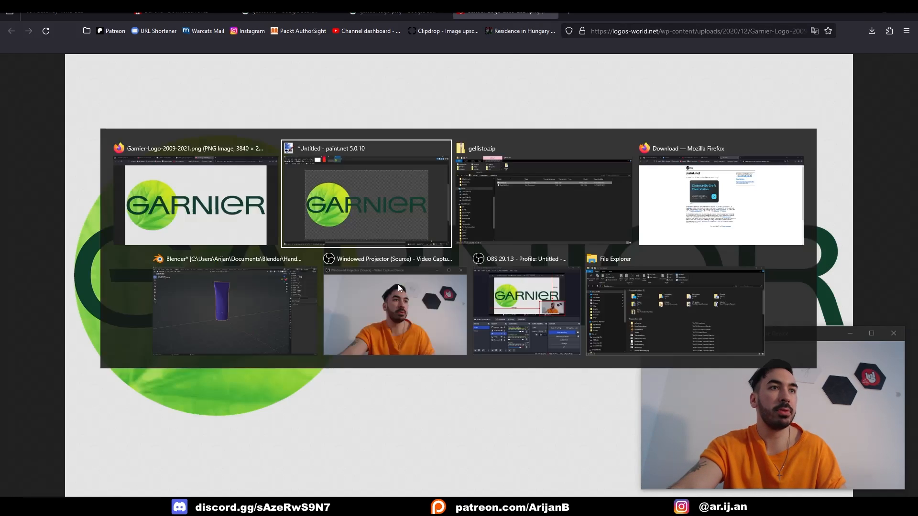
key(ctrl+n)
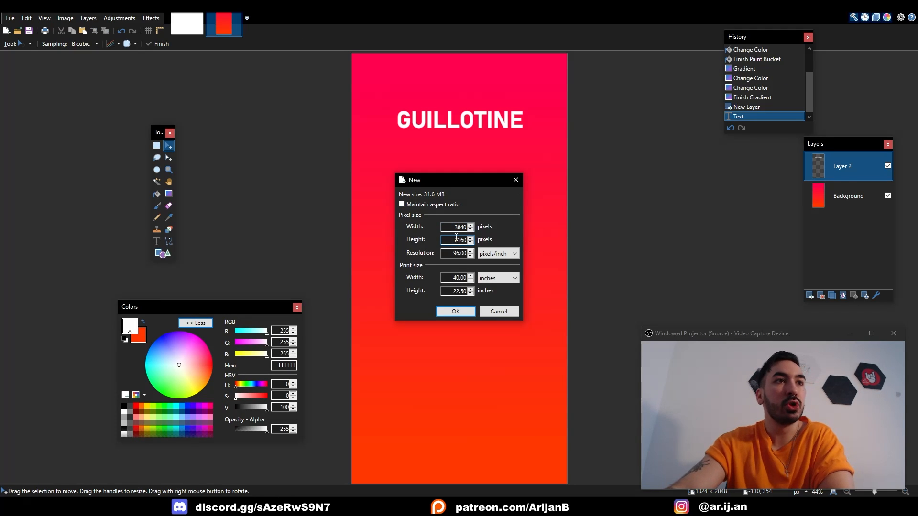
key(Return)
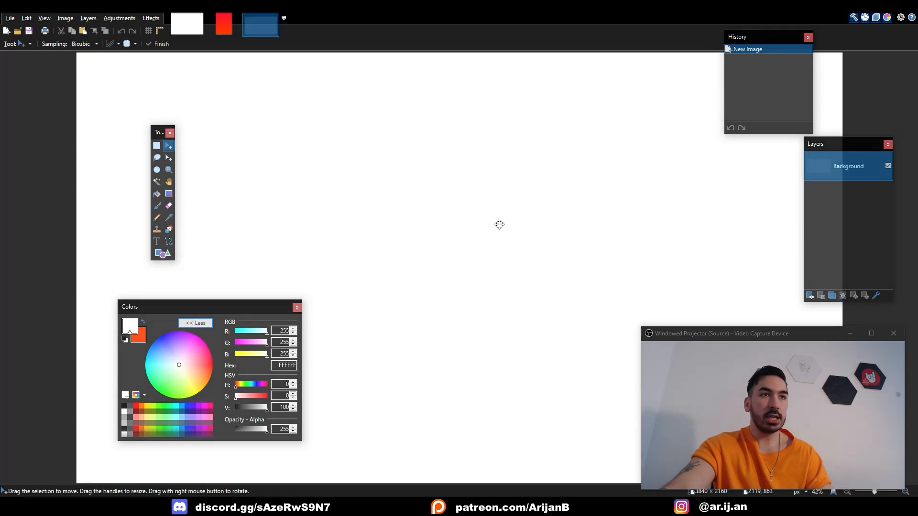
key(ctrl+v)
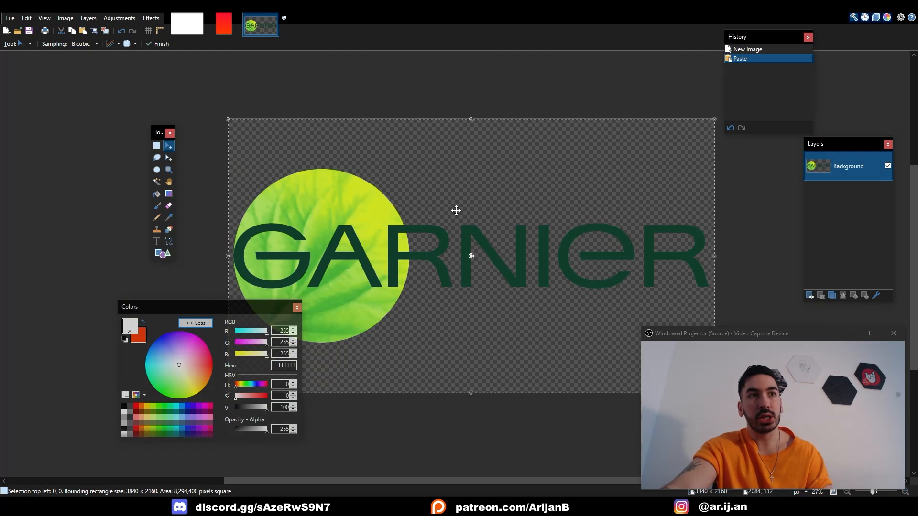
- Add a new layer to the red gradient label image and paste the Garnier logo onto it, keeping the canvas size
click(227, 25)
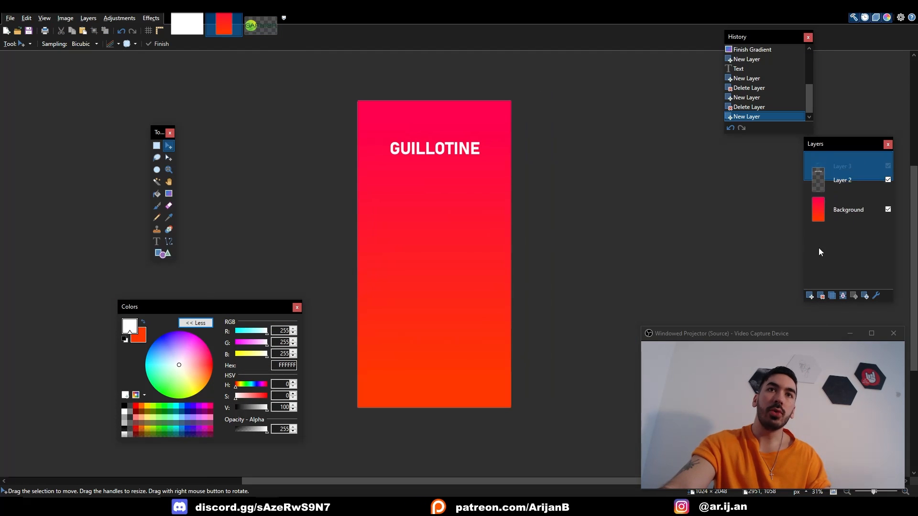
scroll(542, 258, down, 1)
ctrl+scroll(542, 258, down, 2)
key(ctrl+v)
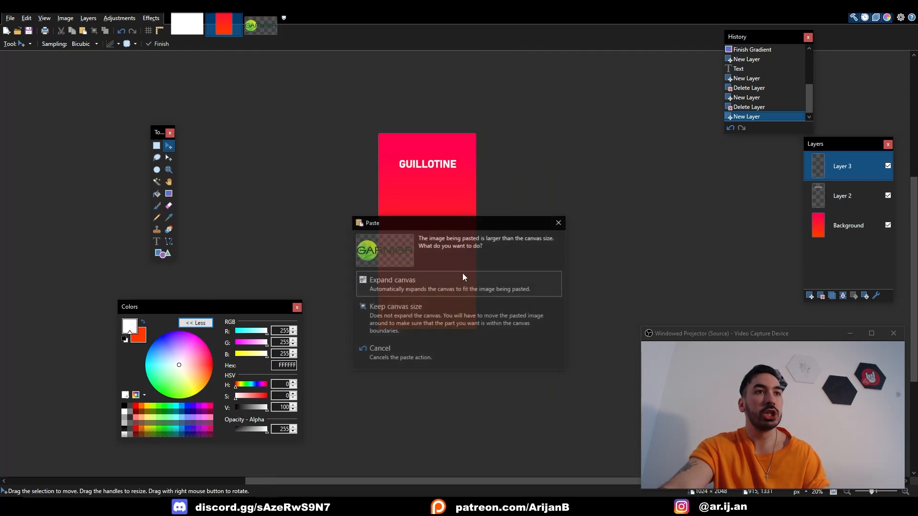
click(408, 311)
- Scale down the pasted Garnier logo, reposition it on the label and erase it
shift+drag(744, 339, 464, 224)
ctrl+scroll(432, 185, up, 2)
drag(422, 146, 437, 214)
key(Delete)
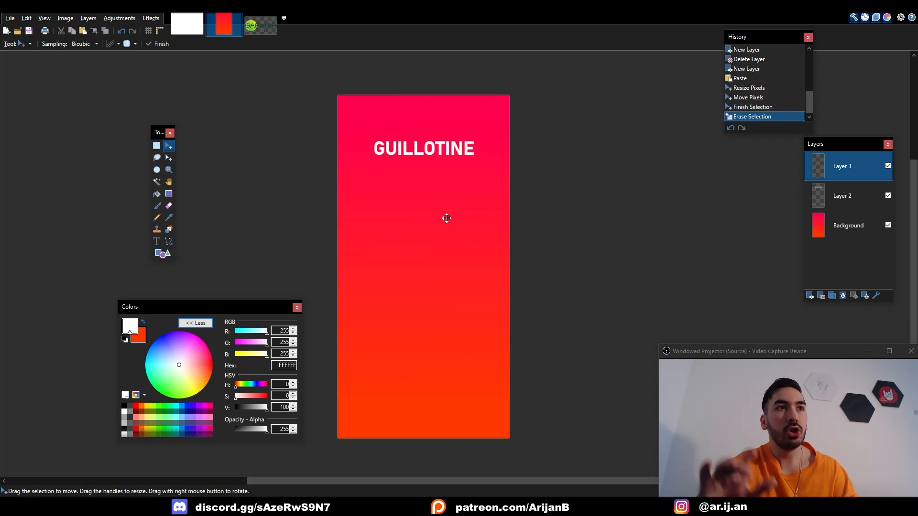
- Switch to the browser, close the full-size Garnier logo and search Google Images for "leaf texture"
key(alt+Tab)
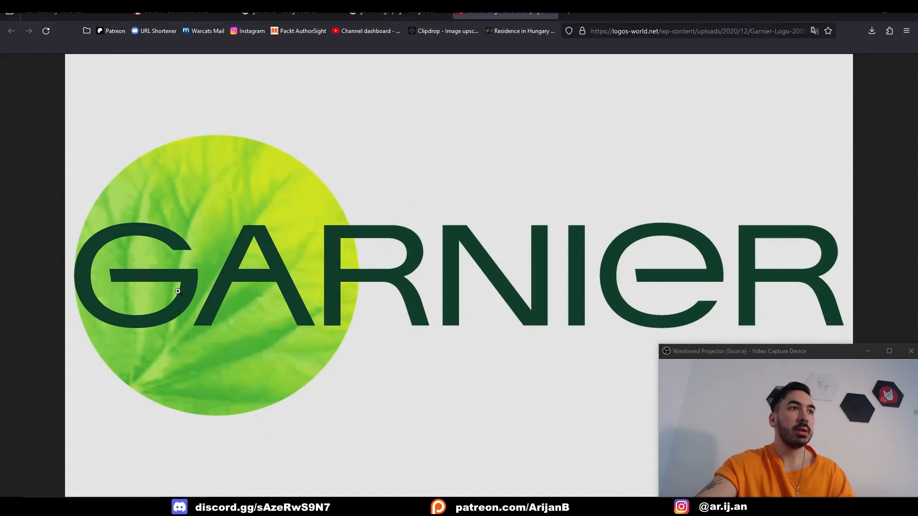
key(ctrl+w)
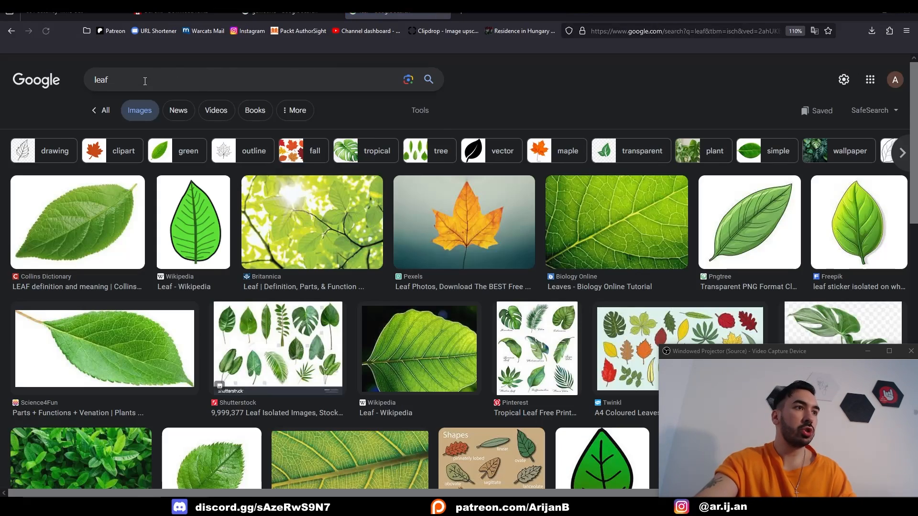
click(145, 82)
text(texture)
key(Return)
- Open the Pinterest photo of the green leaf with a horizontal midrib at full size and copy it
click(265, 263)
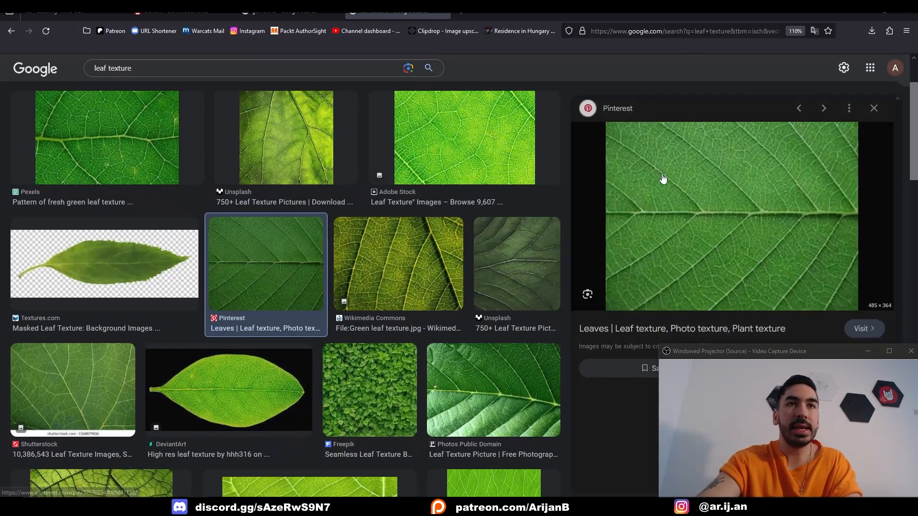
right_click(628, 246)
click(725, 351)
click(502, 14)
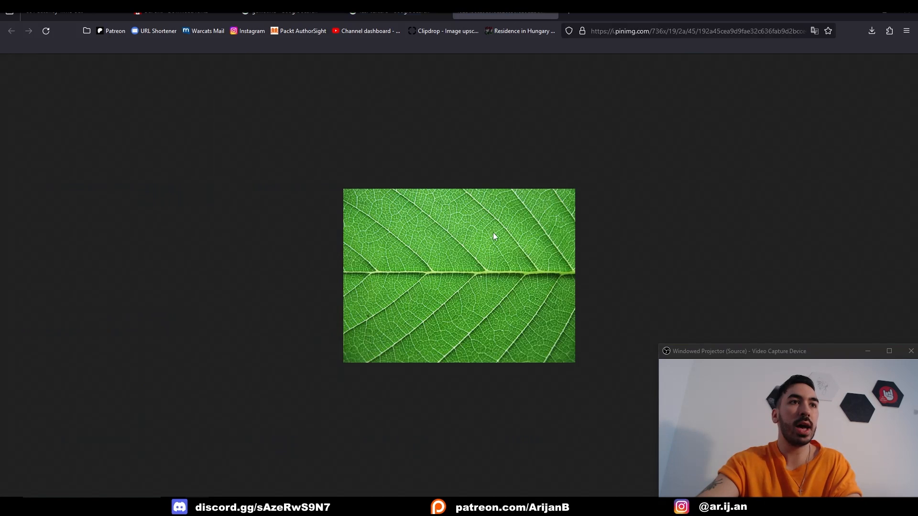
- Paste the leaf photo into a new Paint.NET image and select a circular area about 355 px across
key(alt+Tab)
key(ctrl+n)
click(450, 310)
key(ctrl+v)
ctrl+scroll(453, 297, up, 2)
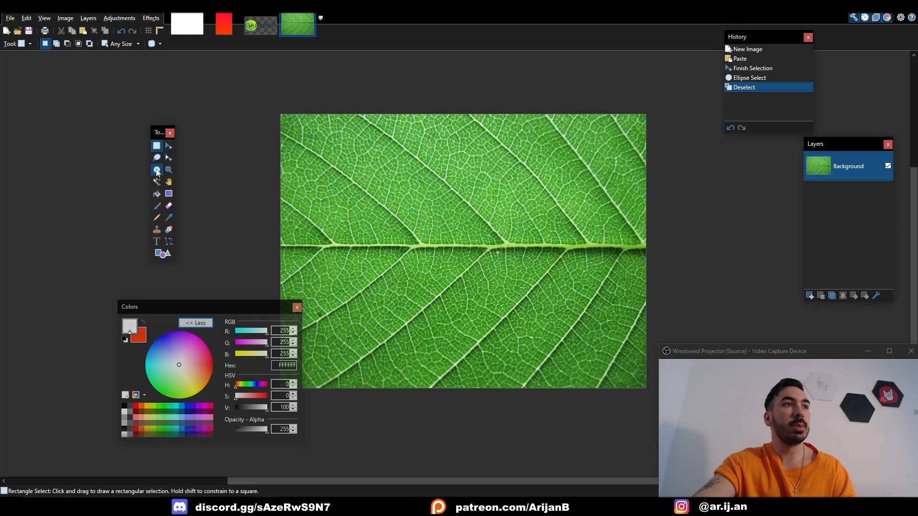
click(157, 171)
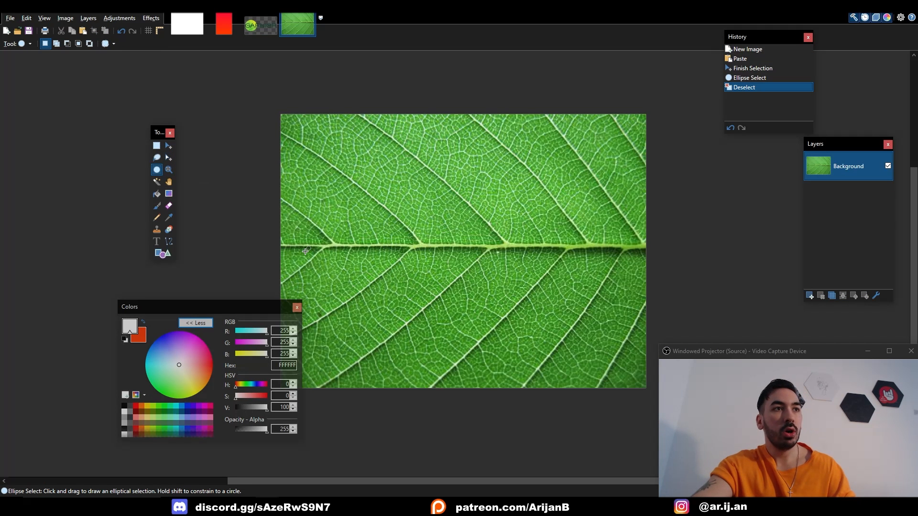
shift+drag(301, 247, 566, 254)
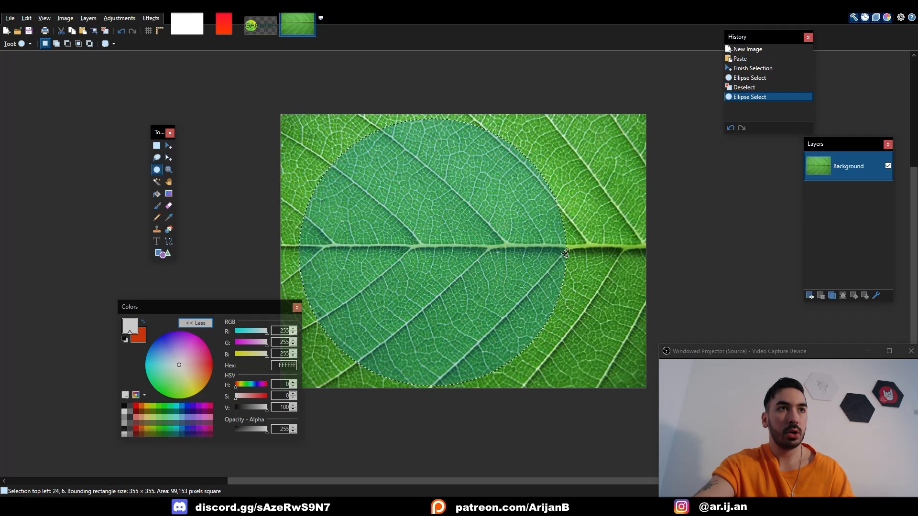
- In the label image, move Layer 3 below Layer 2 and paste the circular leaf cutout onto it
click(223, 25)
drag(831, 168, 831, 211)
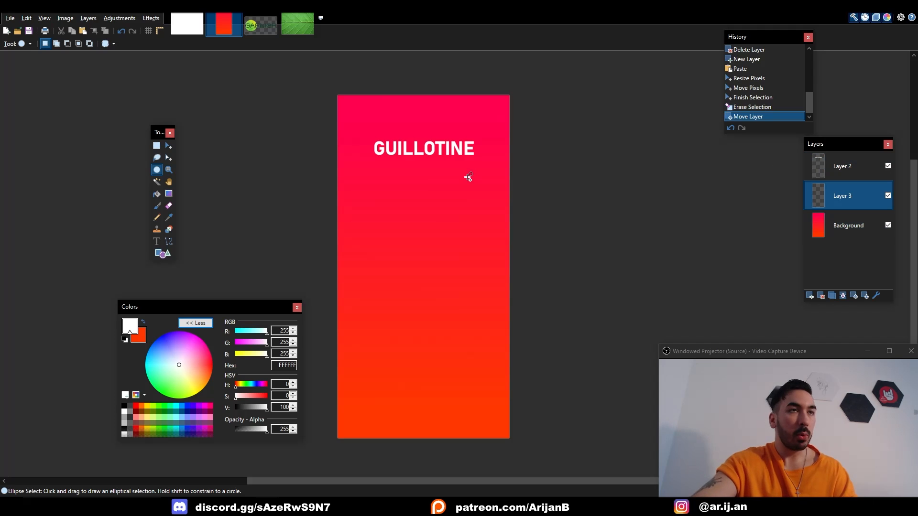
key(ctrl+v)
- Rotate and scale down the leaf circle, placing it behind the first letters of "GUILLOTINE"
drag(392, 149, 391, 166)
ctrl+scroll(391, 154, up, 3)
shift+right_drag(397, 98, 430, 108)
drag(397, 162, 412, 178)
shift+drag(393, 221, 377, 193)
drag(387, 201, 389, 217)
- Select the whole of Layer 3 and soften the leaf circle with a Gaussian Blur
ctrl+scroll(363, 143, up, 6)
key(ctrl+a)
key(ctrl+a)
ctrl+scroll(370, 168, down, 3)
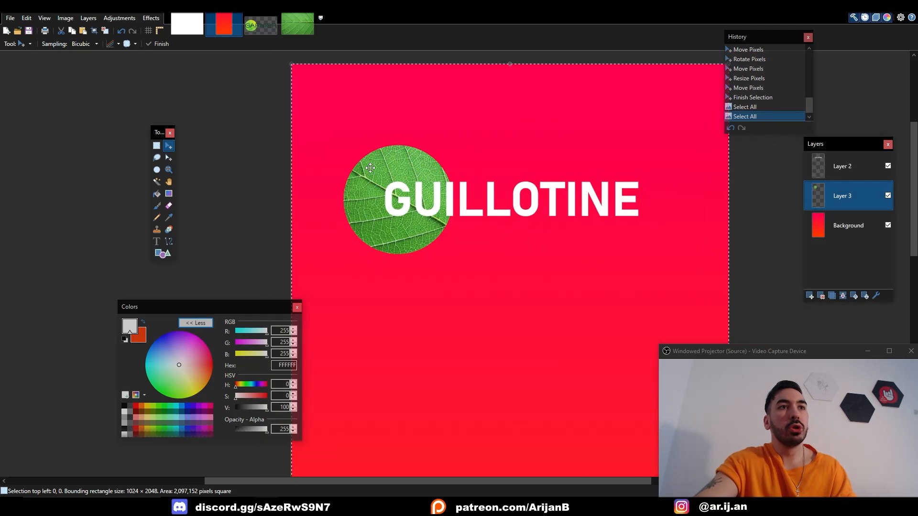
ctrl+scroll(371, 168, up, 1)
scroll(388, 215, up, 2)
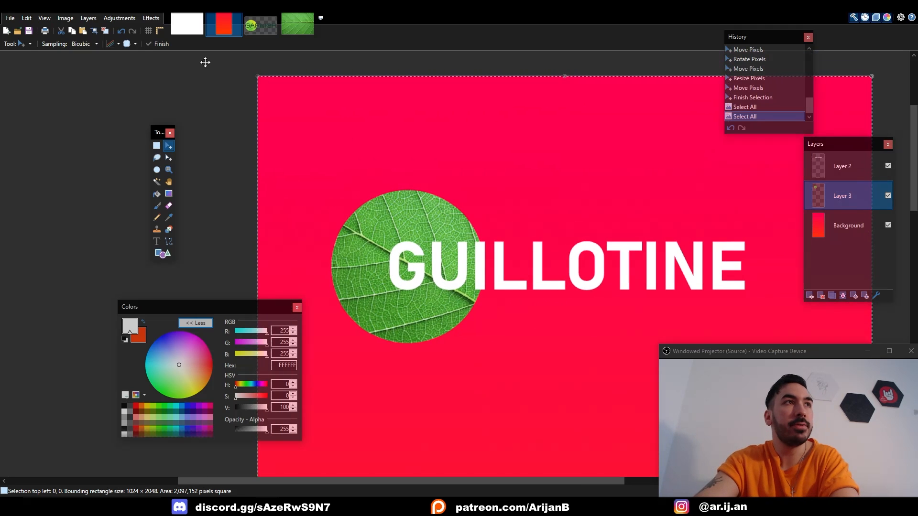
click(151, 18)
mouse_move(163, 42)
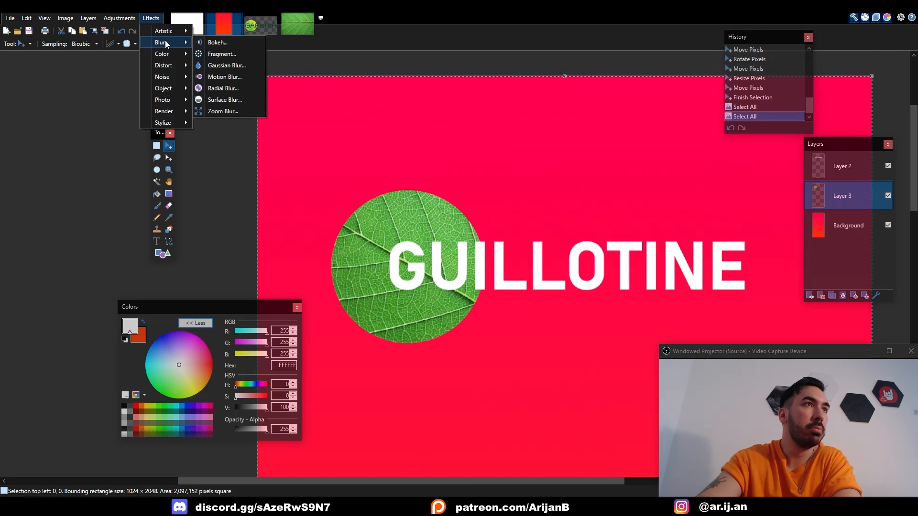
click(218, 66)
drag(526, 228, 528, 228)
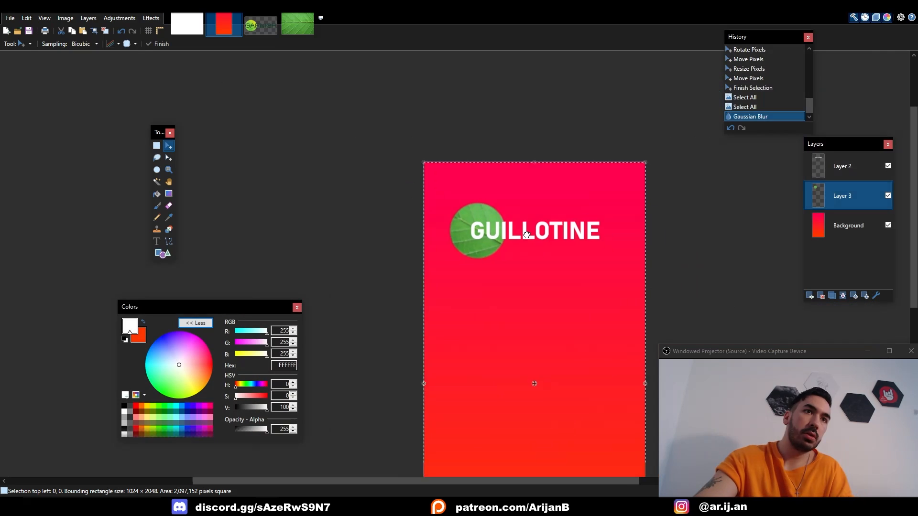
- Select the entire canvas, switch to the Text tool and make Layer 2 the active layer
ctrl+scroll(535, 235, up, 2)
key(ctrl+a)
ctrl+scroll(535, 236, up, 2)
ctrl+scroll(535, 235, down, 1)
key(t)
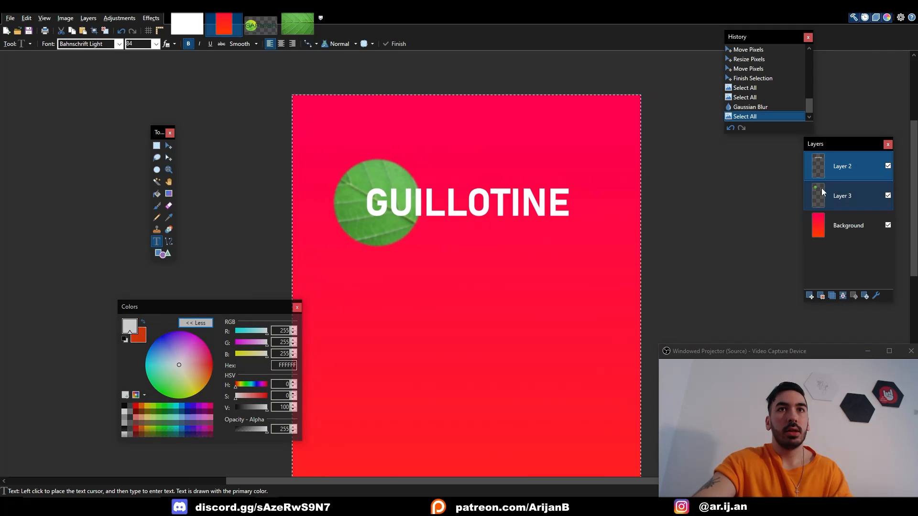
click(832, 168)
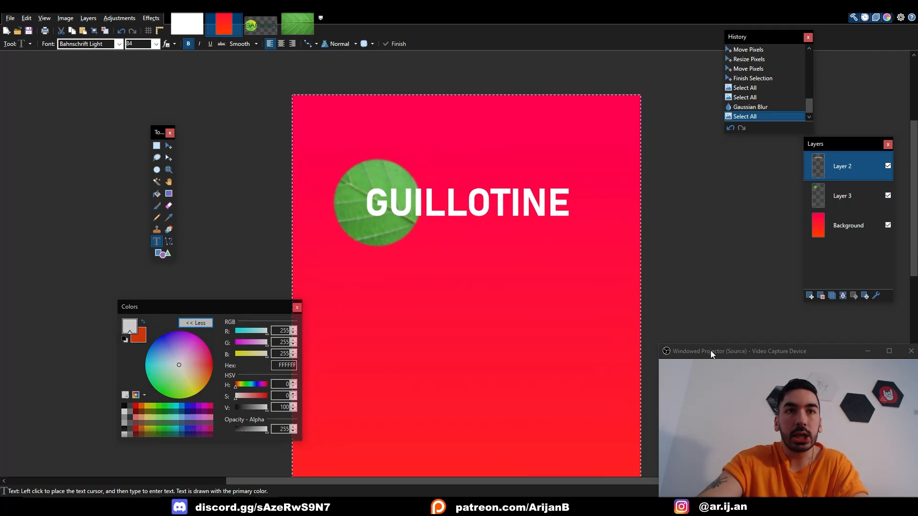
- Add the italic text "BODY" at size 48 beneath the last letters of "GUILLOTINE"
click(663, 346)
click(156, 43)
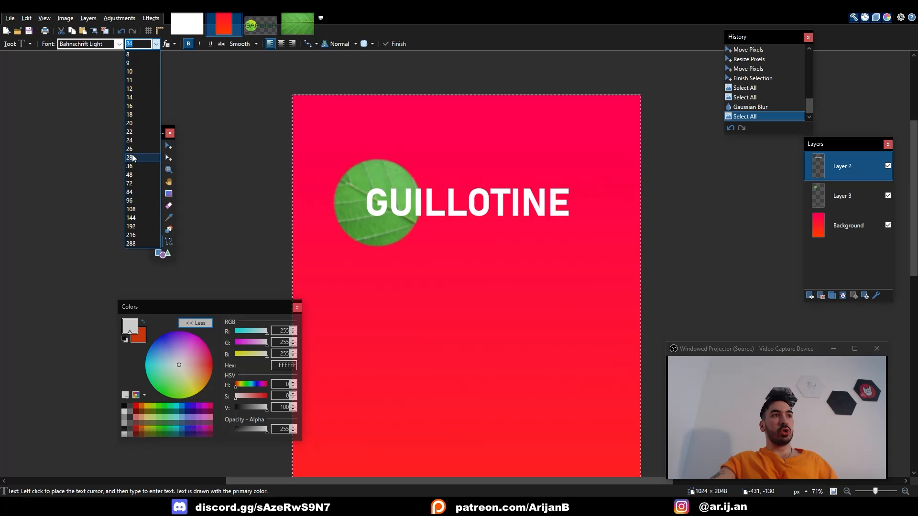
click(132, 158)
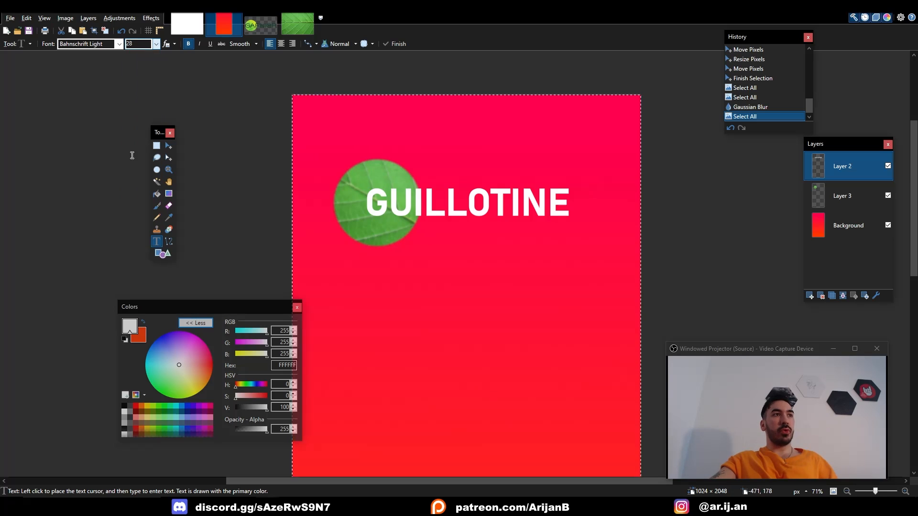
click(481, 225)
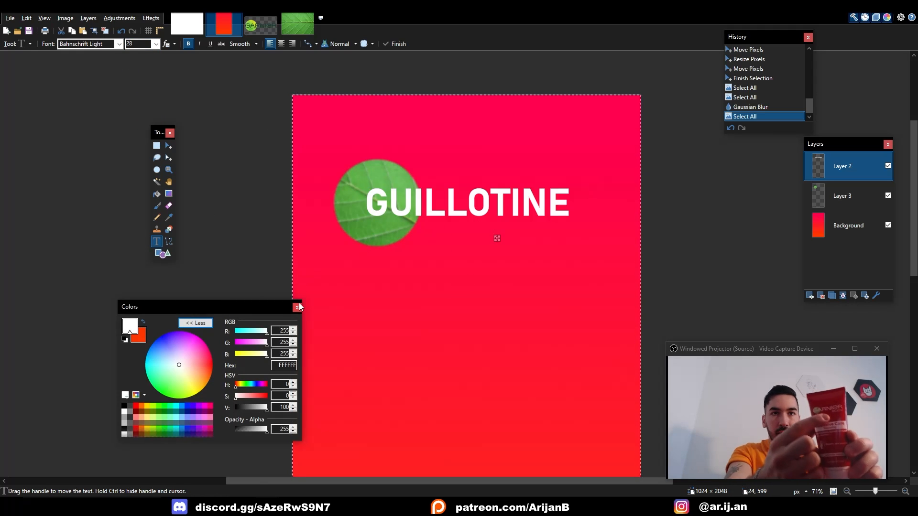
text(BODY)
drag(528, 238, 570, 250)
click(198, 43)
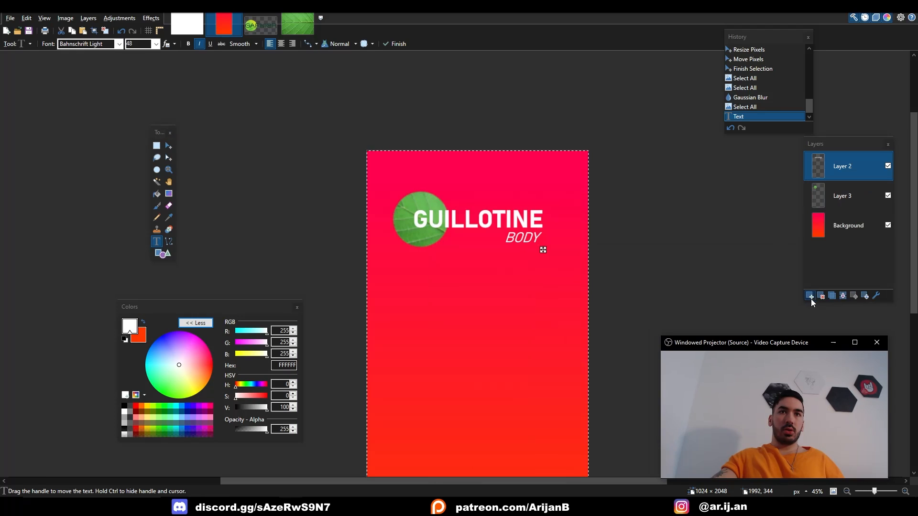
- Add a new layer above Layer 2 and set the Shapes tool to draw rectangles
click(810, 296)
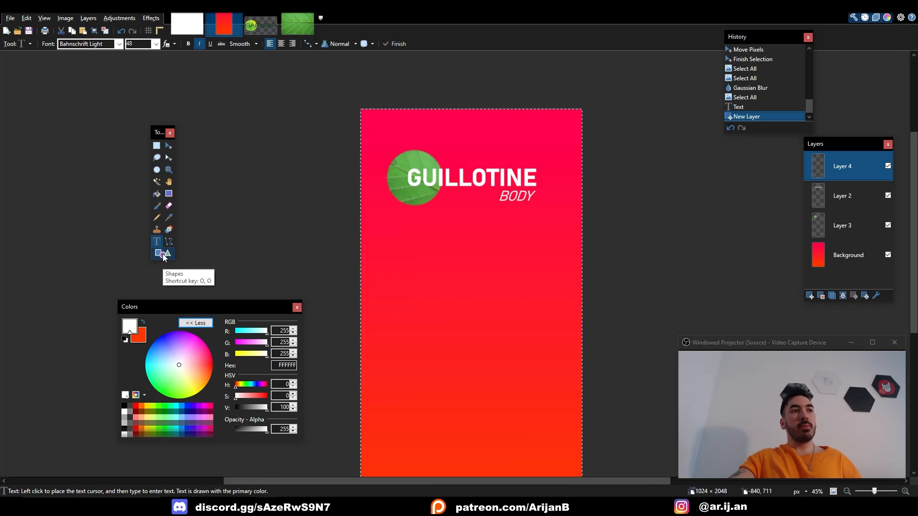
click(162, 253)
click(61, 44)
click(48, 68)
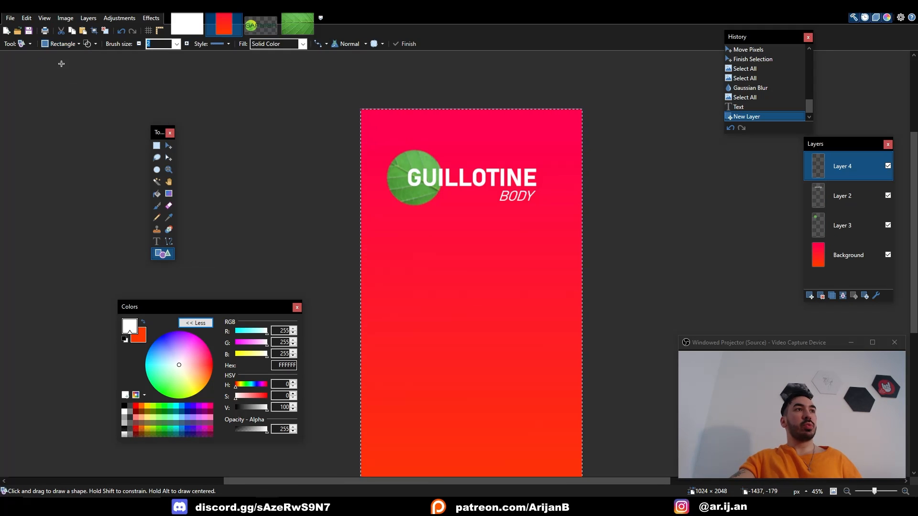
click(88, 45)
click(102, 57)
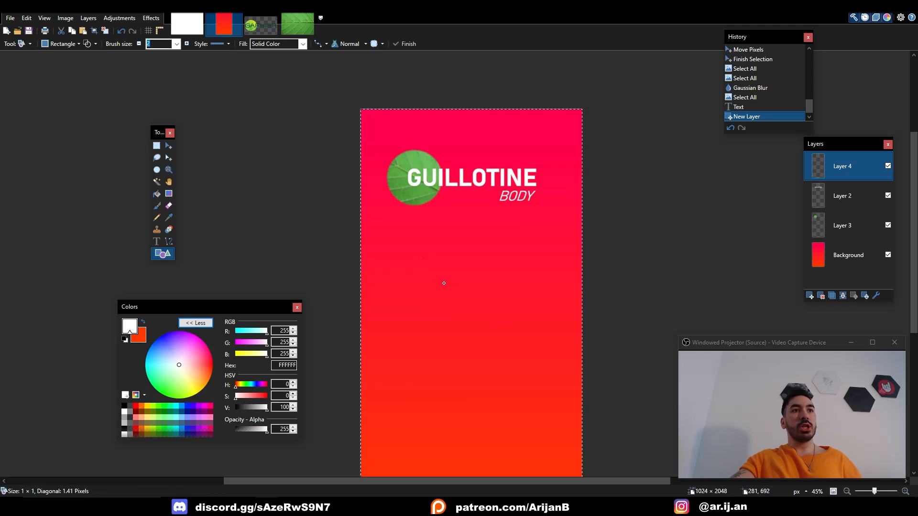
drag(420, 258, 542, 366)
drag(416, 257, 553, 368)
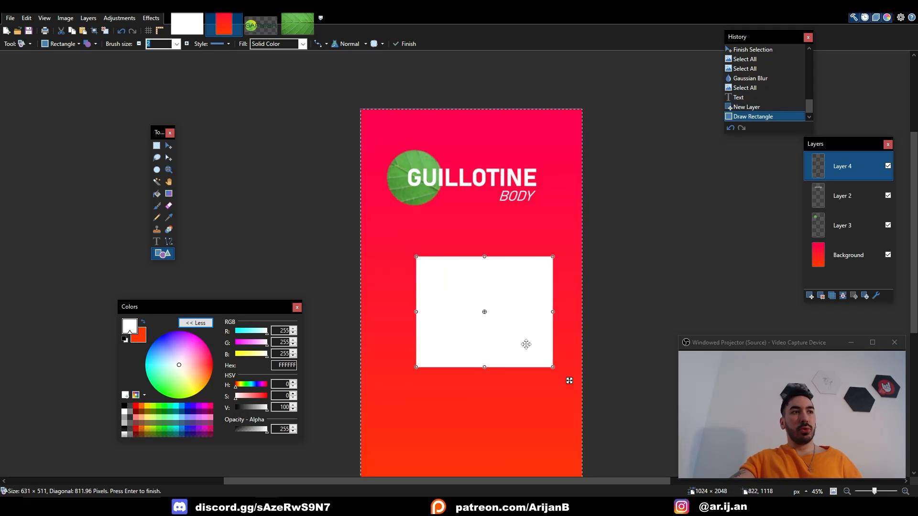
ctrl+scroll(412, 220, up, 1)
key(ctrl+z)
mouse_move(400, 247)
mouse_down()
mouse_move(422, 324)
mouse_move(572, 381)
mouse_up()
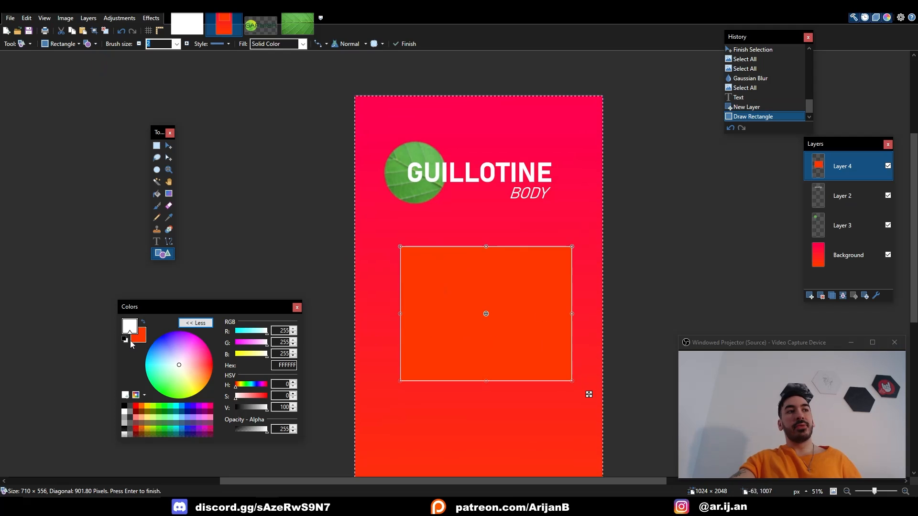
key(ctrl+z)
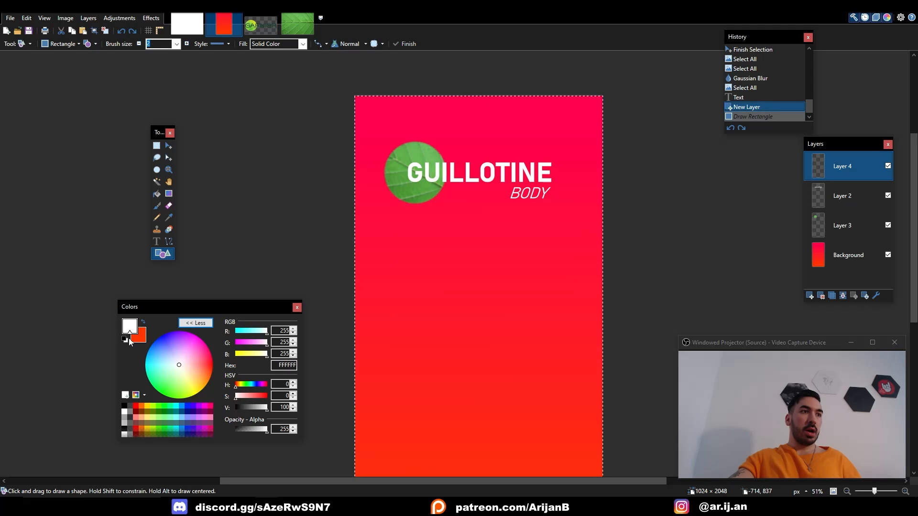
- Set the shape drawing to a filled rectangle with outline, using primary grey, secondary white and brush size 7
click(131, 414)
click(140, 336)
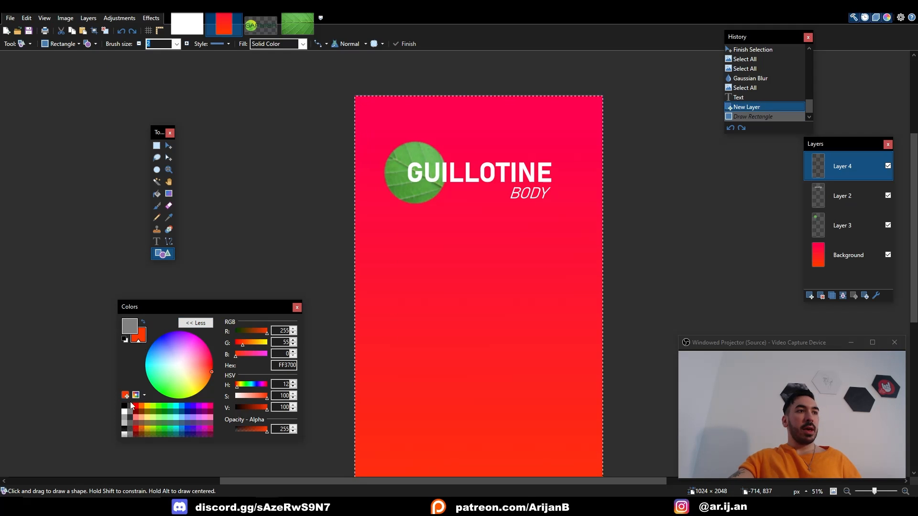
click(124, 414)
click(96, 44)
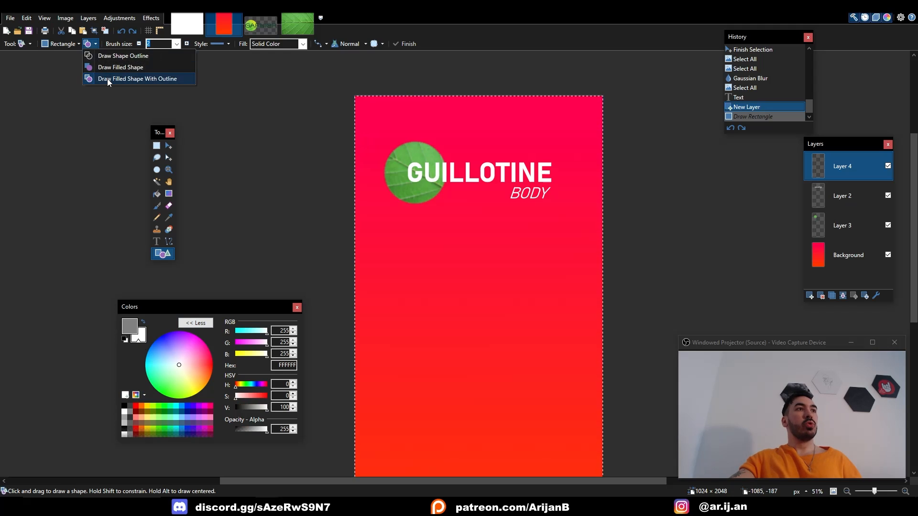
click(136, 78)
text(4)
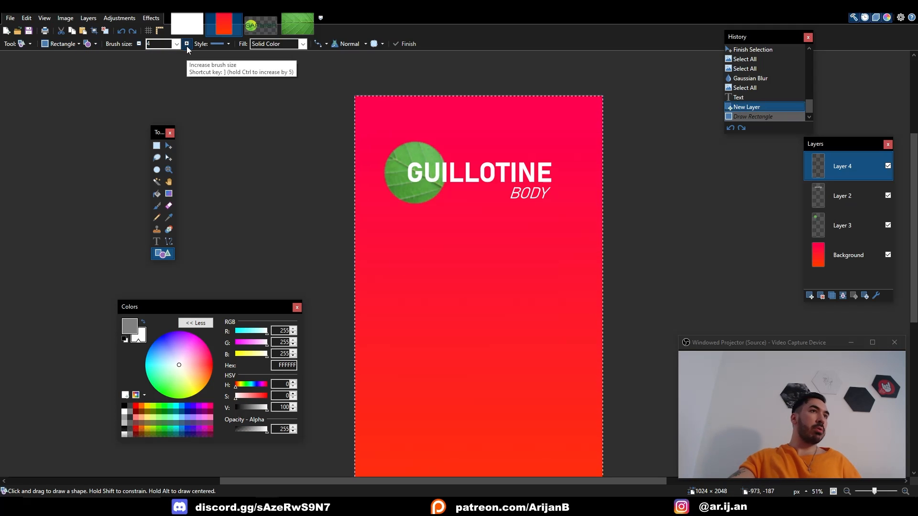
- Draw a white rectangle with a grey outline, about 829 × 299 px, across the label below the logo
drag(390, 276, 435, 306)
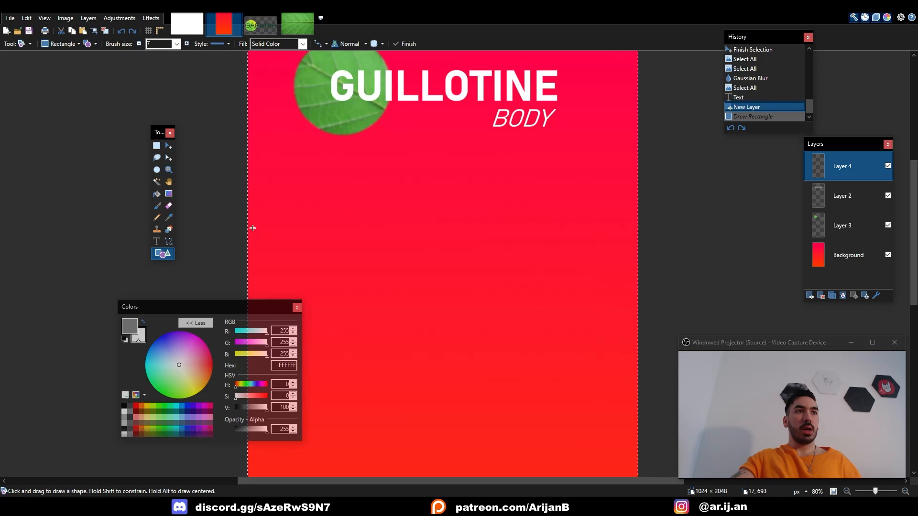
drag(286, 231, 601, 345)
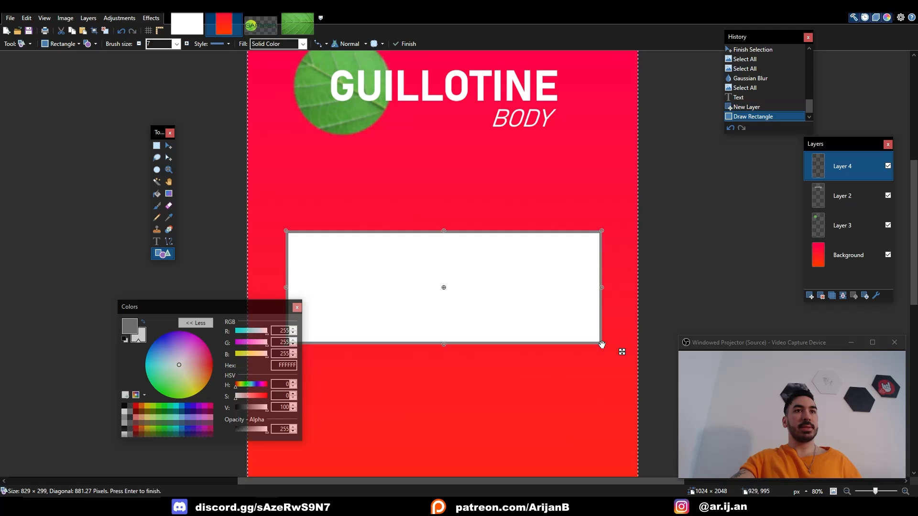
ctrl+scroll(495, 272, down, 1)
click(156, 241)
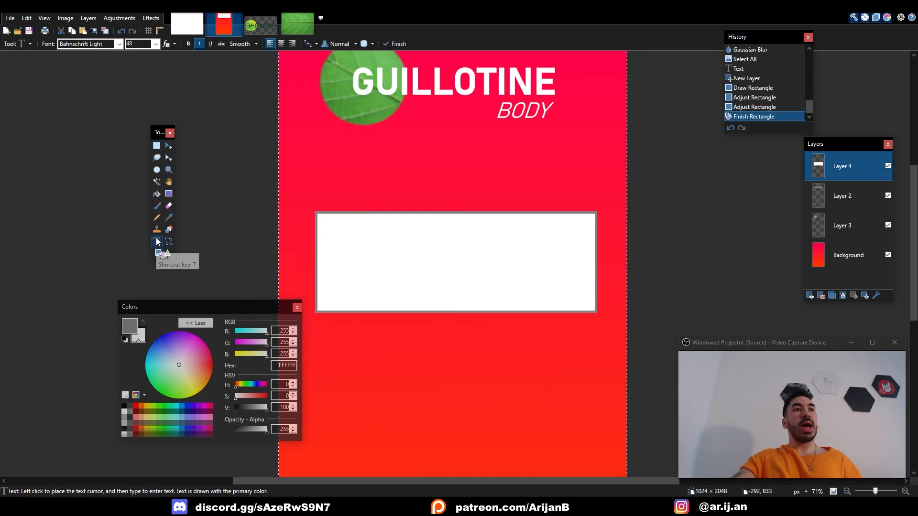
ctrl+scroll(459, 252, down, 2)
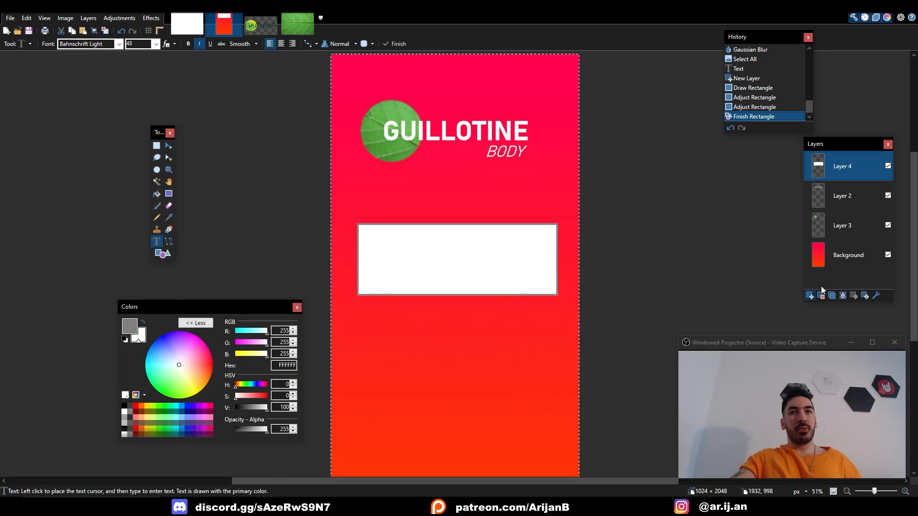
- Sample the red beside the white box from the Background layer as the primary colour
click(838, 258)
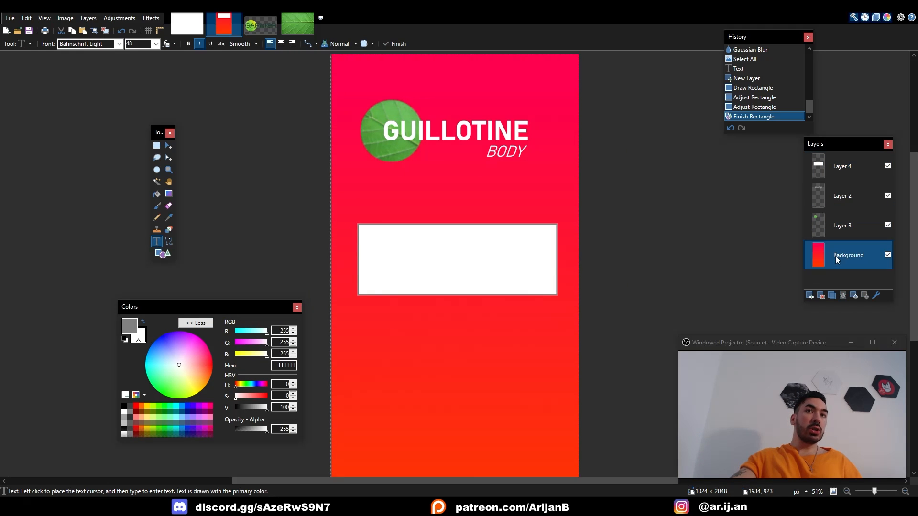
click(168, 218)
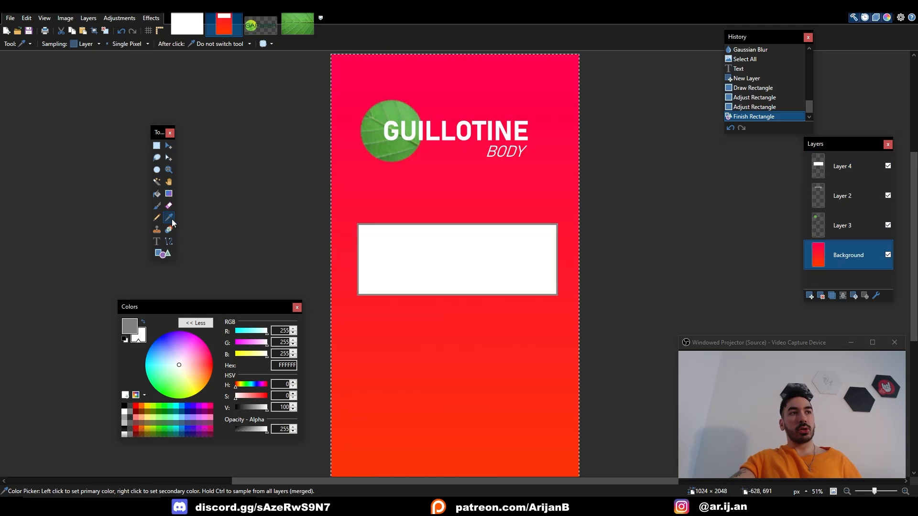
ctrl+scroll(345, 259, up, 2)
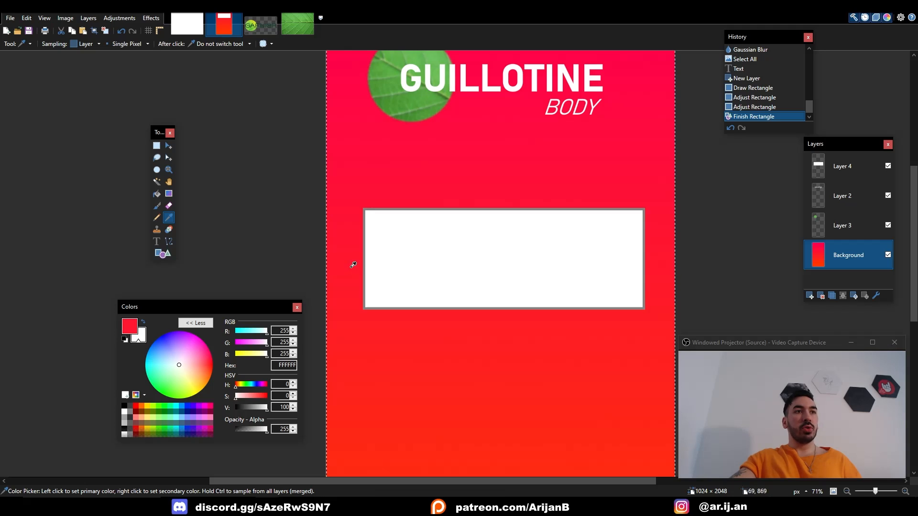
- On Layer 4, add the bold, centred text "Intensive Care" at size 79 in the upper part of the white box
click(157, 241)
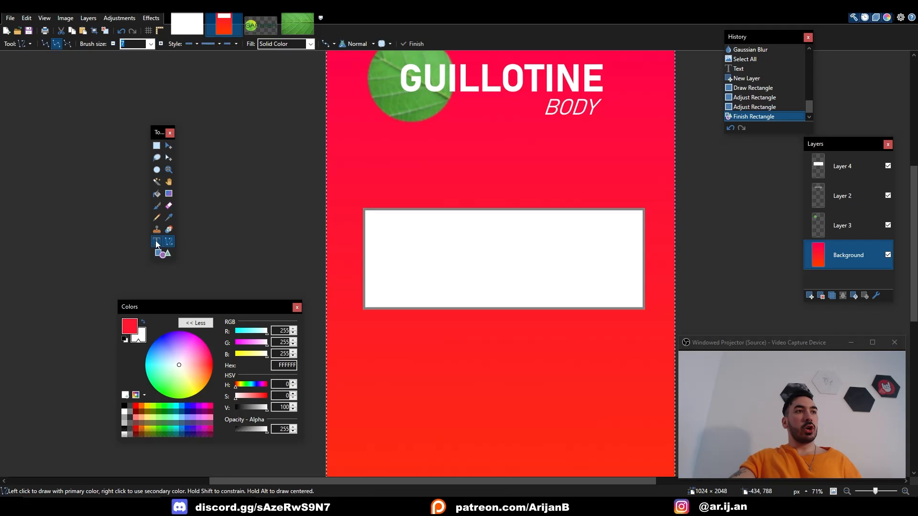
click(830, 174)
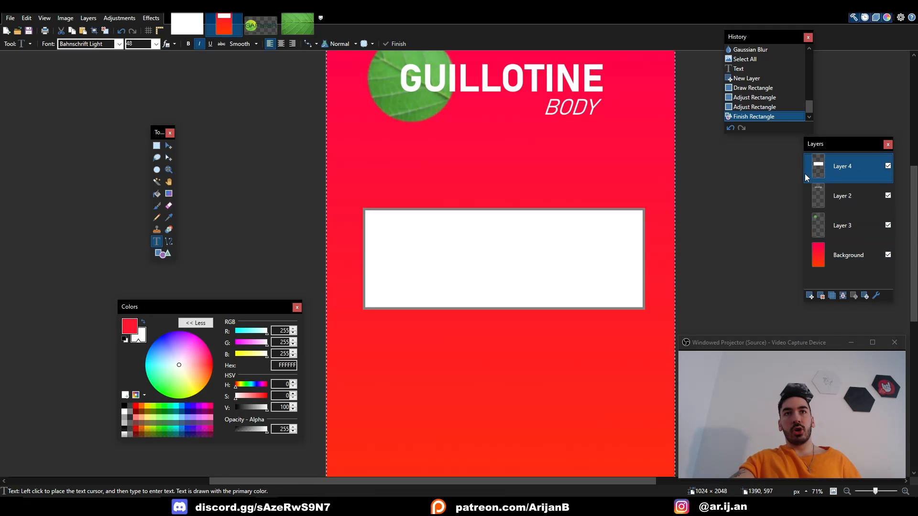
click(281, 44)
click(497, 232)
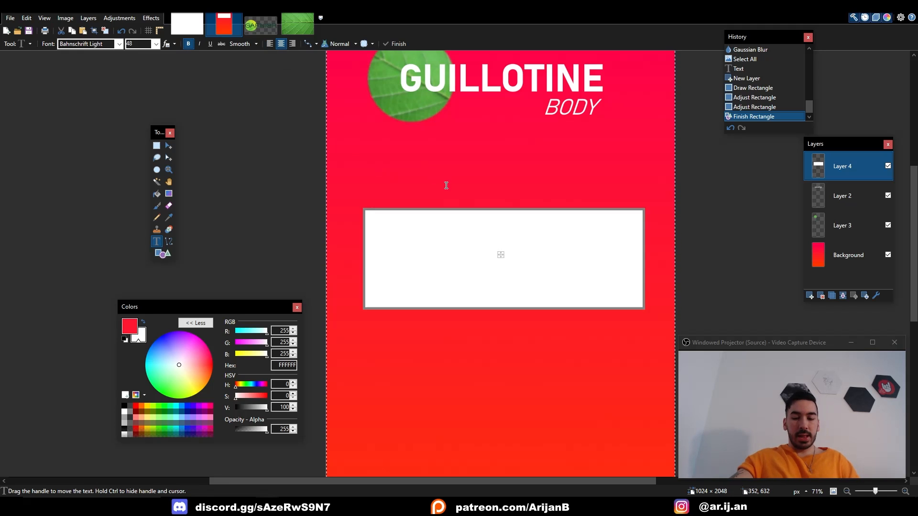
text(Intensive Care)
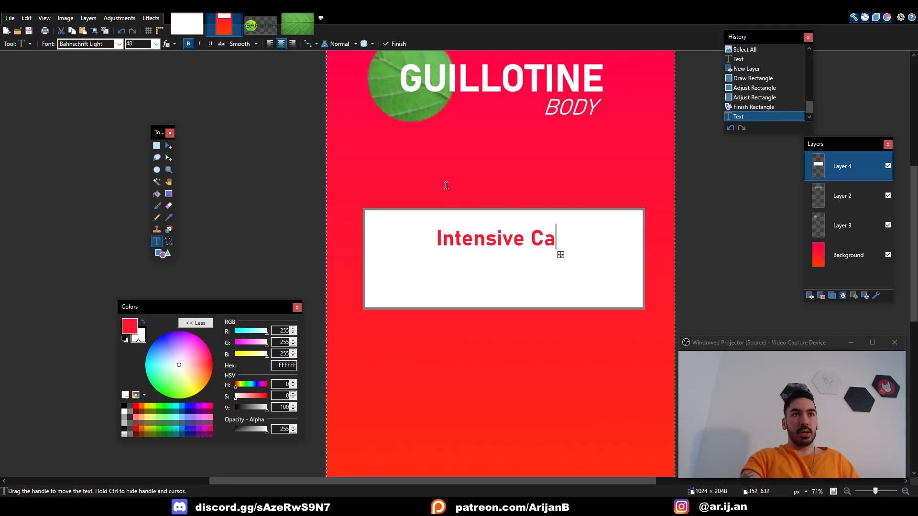
double_click(139, 44)
text(62)
double_click(143, 44)
text(79)
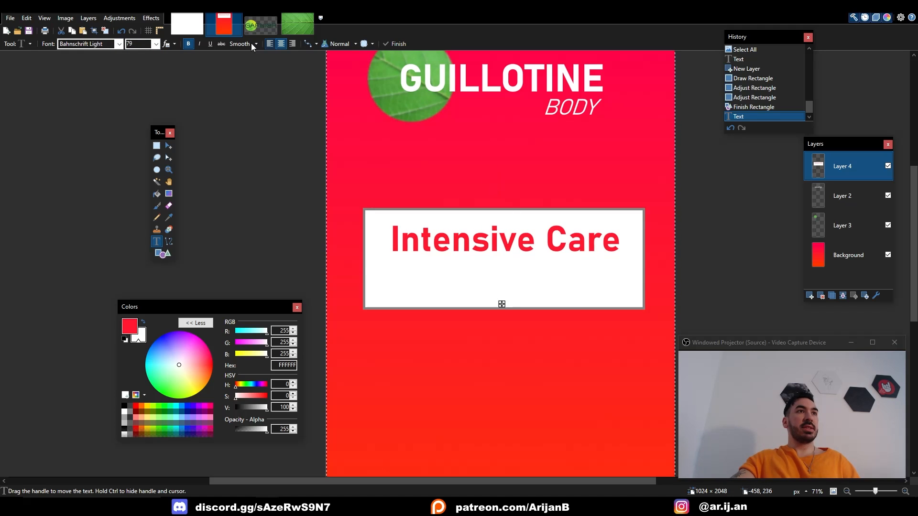
- Add the non-bold text "Repairing" at size 51, centred beneath "Intensive Care" in the white box
click(157, 44)
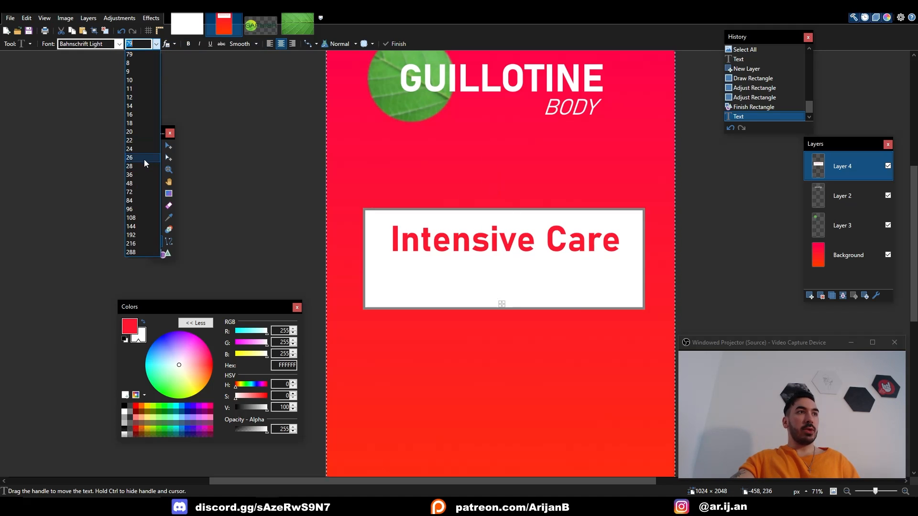
click(139, 167)
click(495, 279)
text(Repairing)
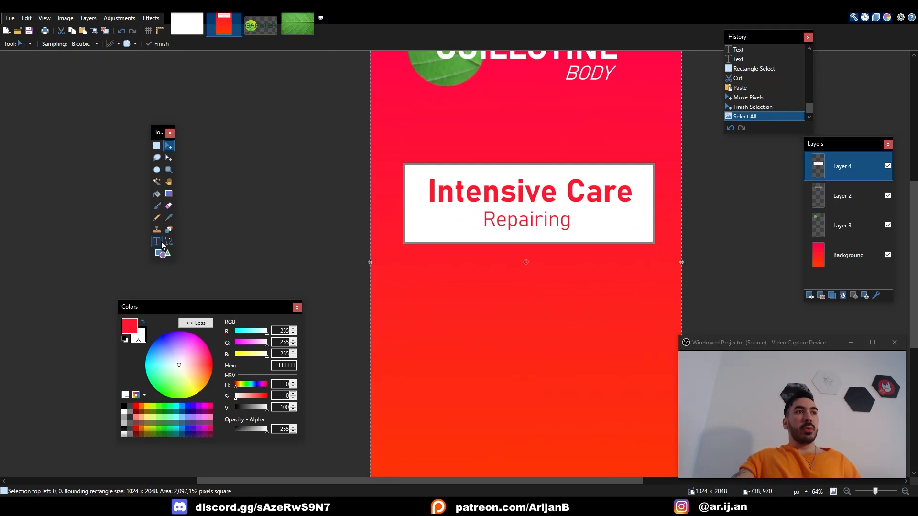
- Add the white, left-aligned text "REPAIRING HAND CREAM" below the white box, starting at its left edge
click(157, 241)
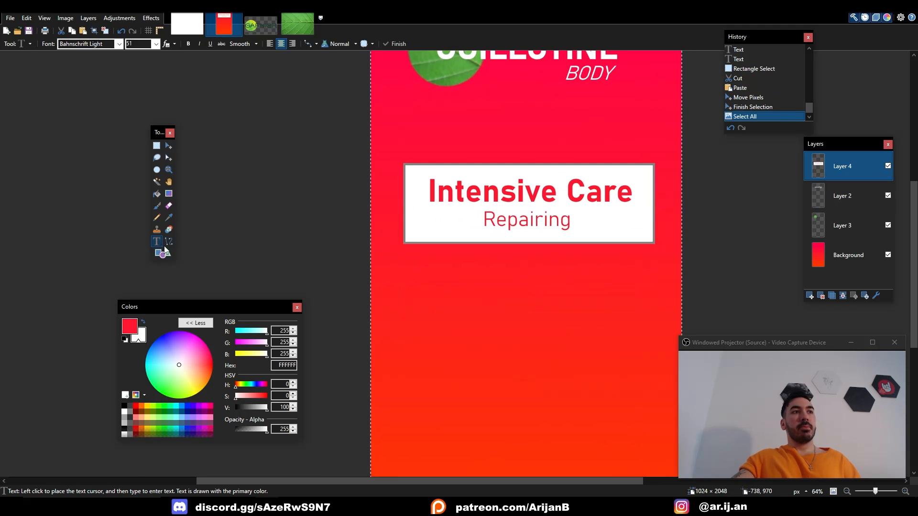
click(125, 333)
click(124, 411)
ctrl+scroll(399, 226, up, 2)
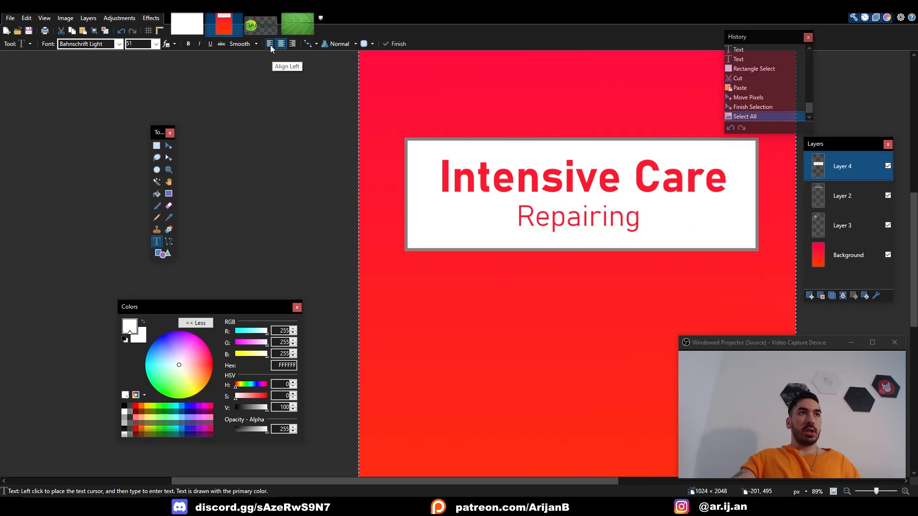
click(407, 275)
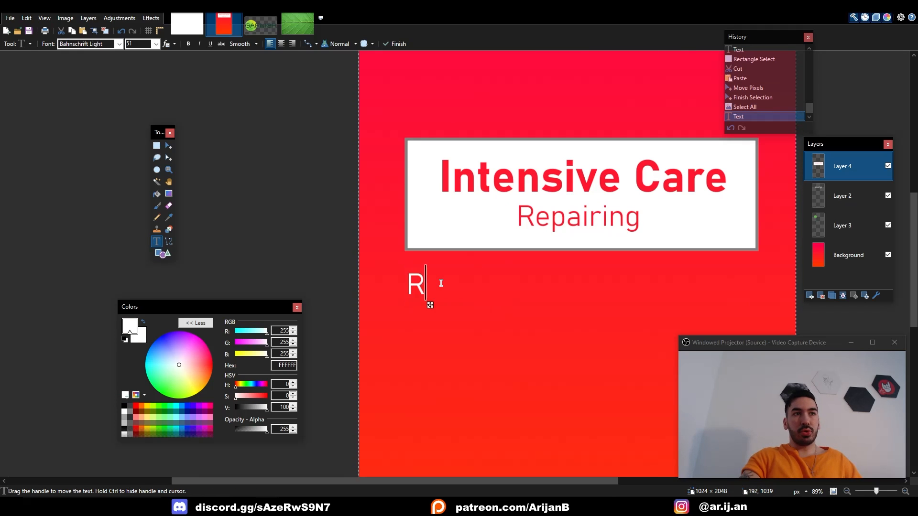
text(REPAIRING HAND CREAM)
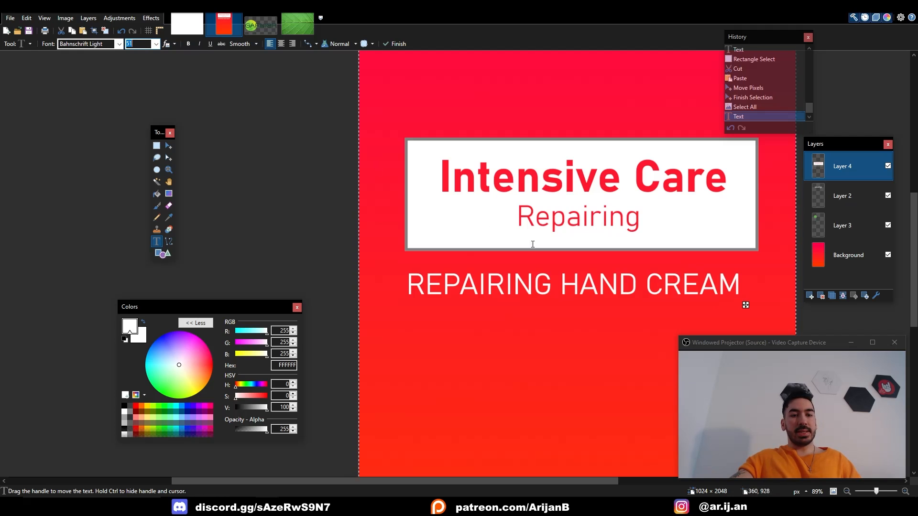
- Enlarge the "REPAIRING HAND CREAM" text to size 55 and move it up close beneath the white box
text(53)
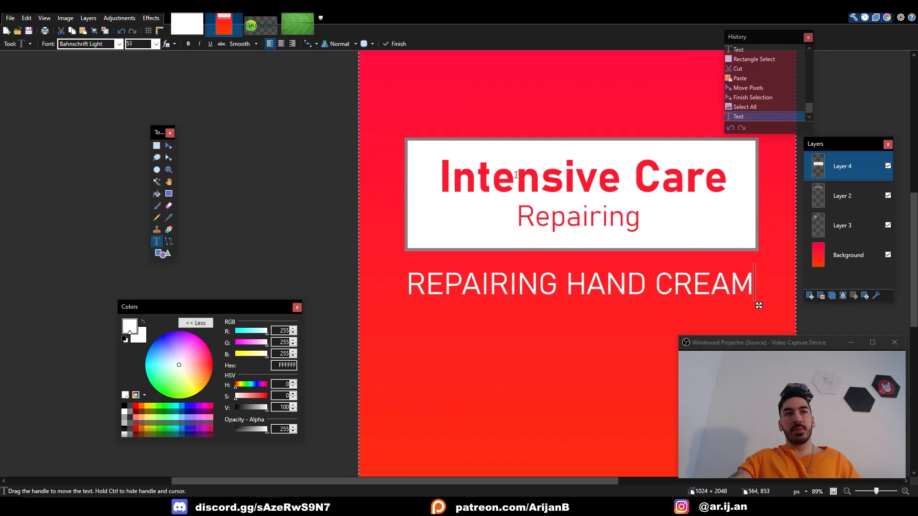
key(BackSpace)
text(5)
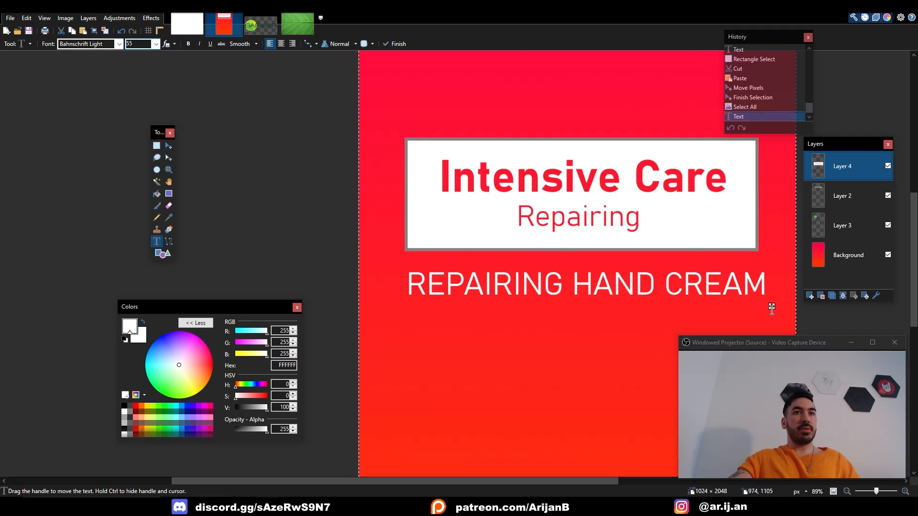
drag(771, 307, 768, 302)
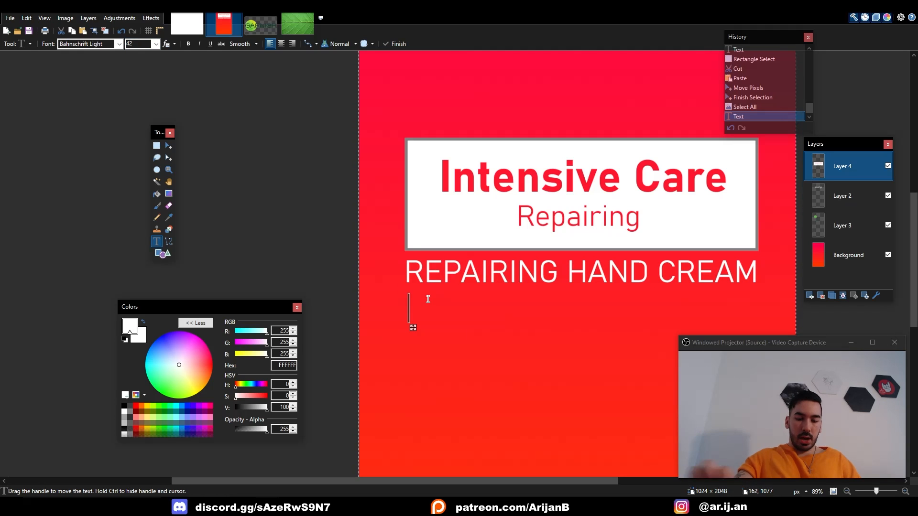
- Add the white text "With Allantoin" at size 36, left-aligned close beneath "REPAIRING HAND CREAM"
text(With Alla)
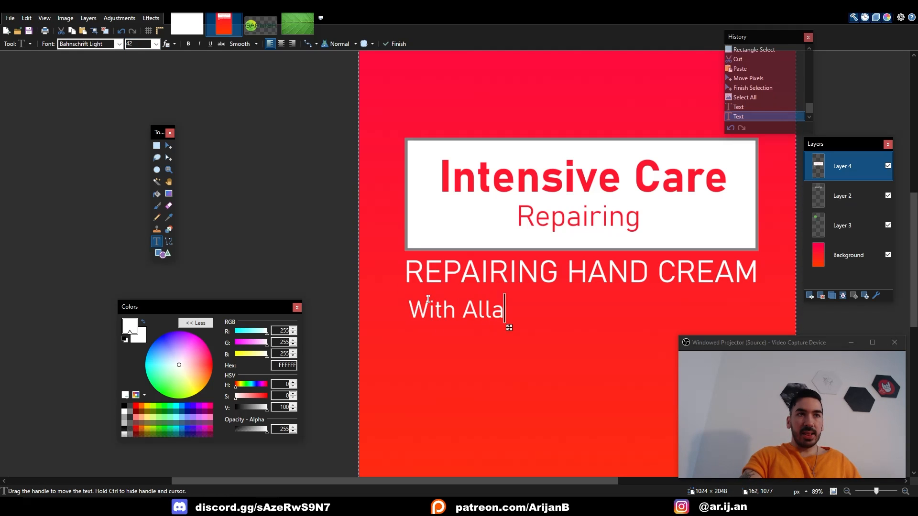
text(ntoin)
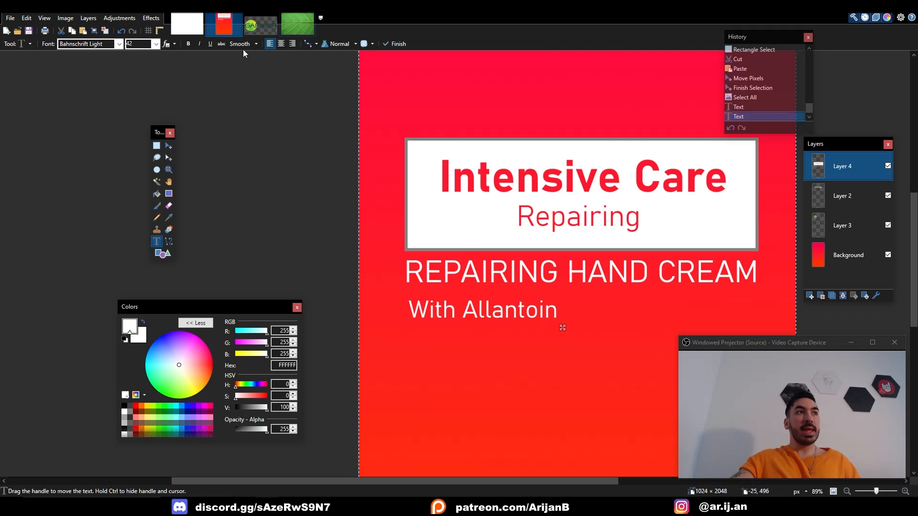
scroll(154, 49, up, 1)
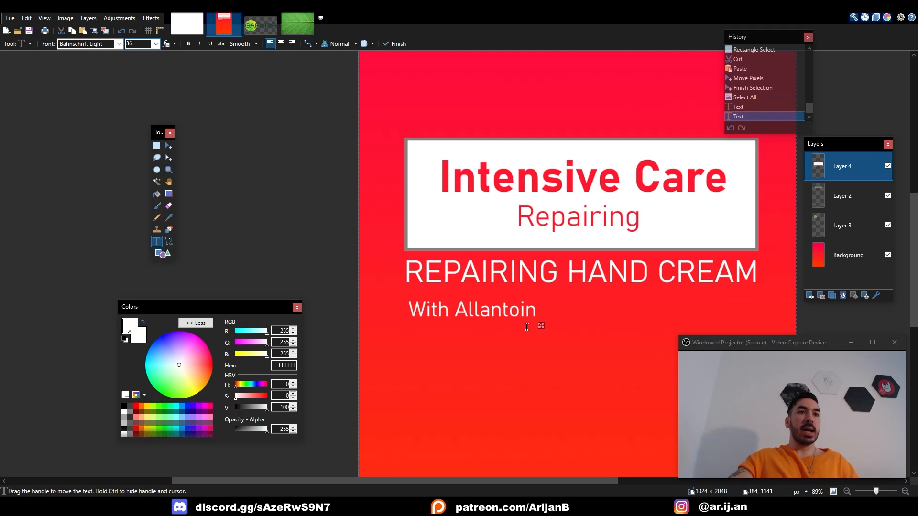
drag(542, 327, 540, 322)
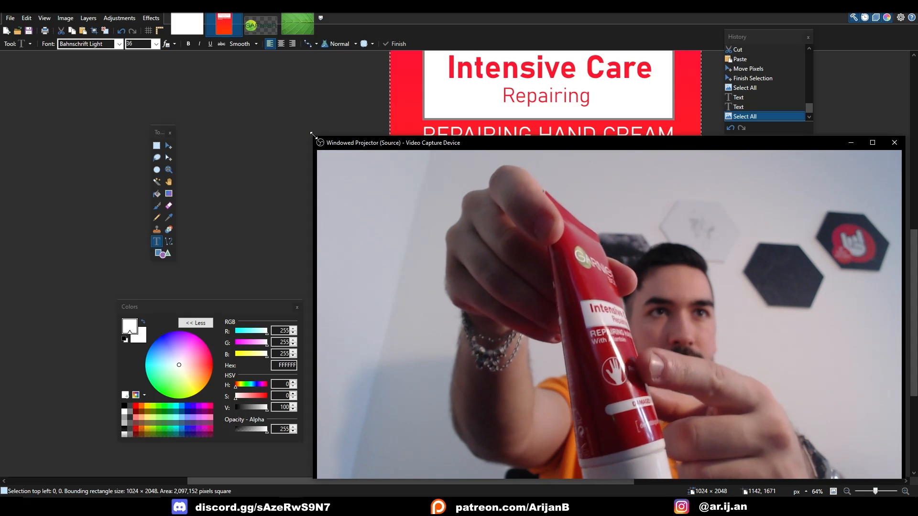
drag(312, 135, 604, 299)
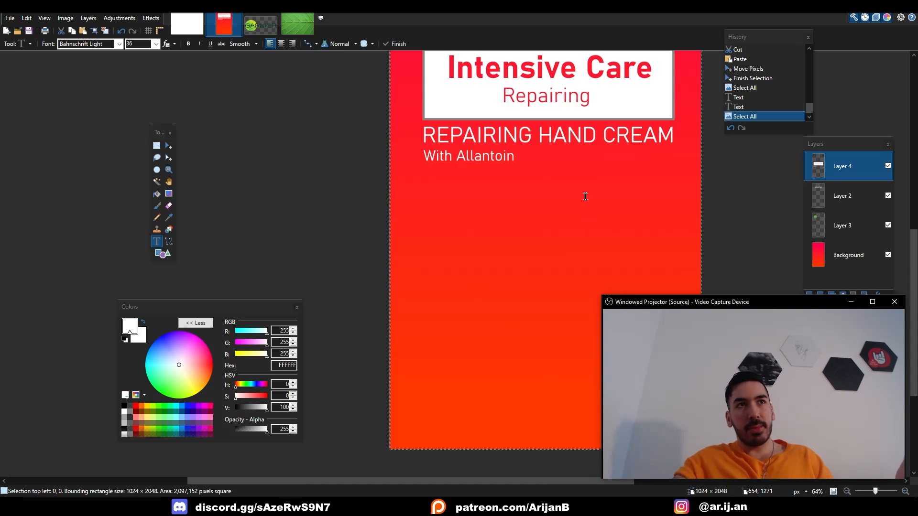
middle_drag(559, 173, 526, 240)
middle_drag(532, 129, 477, 266)
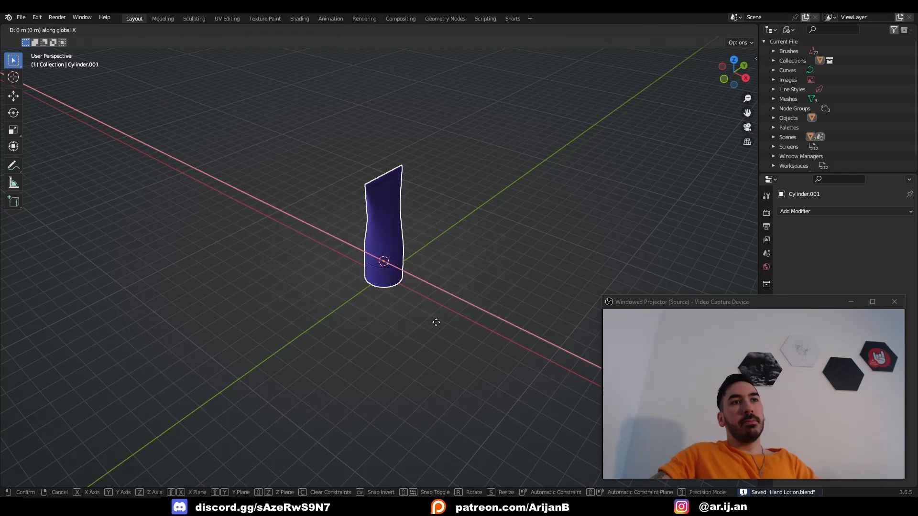
- In Blender, move the lotion tube -18 m along X and add a plane at the world origin
text(gx-18)
key(Return)
key(KP_7)
scroll(348, 233, up, 3)
key(shift+a)
click(391, 220)
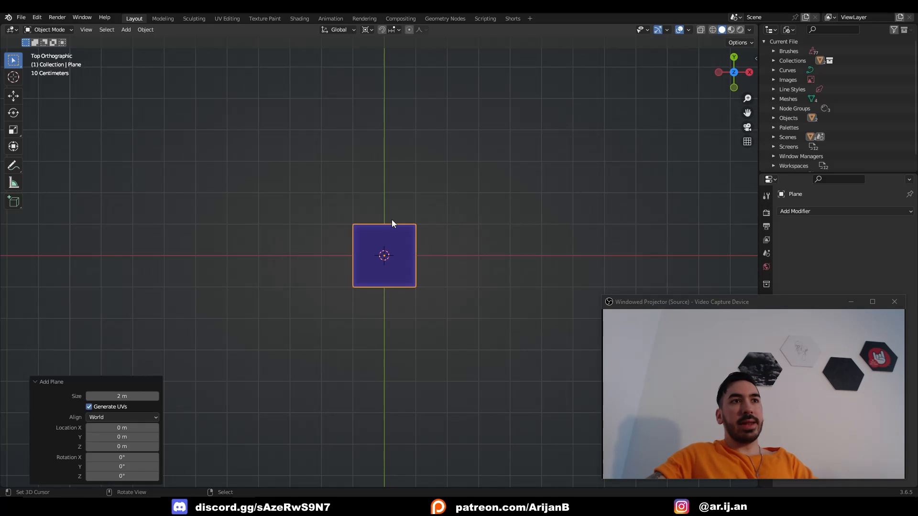
- Collapse the whole plane mesh into a single vertex at its centre
key(Tab)
scroll(423, 266, up, 2)
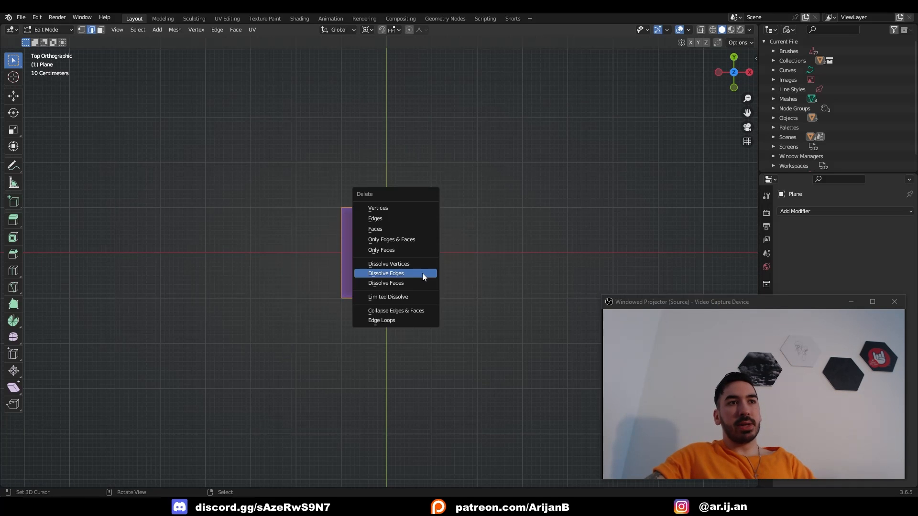
click(417, 310)
- Extrude a vertex 3 m along Y from the origin, and from it a short edge along positive X
shift+middle_drag(437, 251, 381, 351)
key(e)
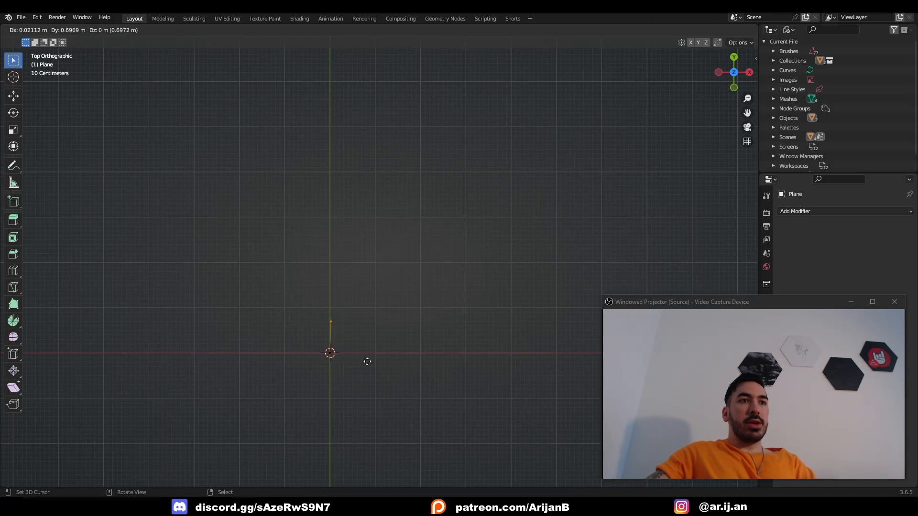
right_click(368, 349)
key(g)
key(y)
click(365, 215)
key(e)
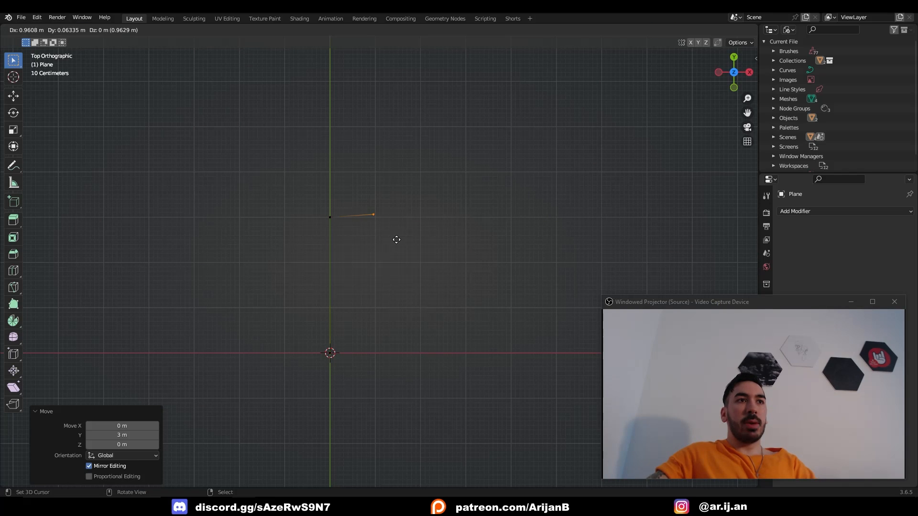
right_click(413, 244)
key(g)
key(x)
click(480, 244)
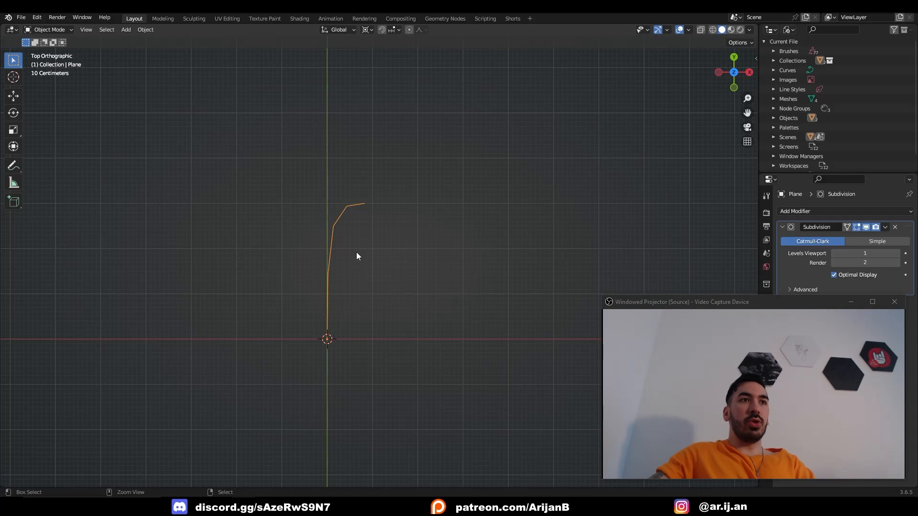
- Add a Subdivision modifier at viewport level 3 and extrude the end vertex downward to form the back of a seated figure
key(ctrl+1)
key(Tab)
key(e)
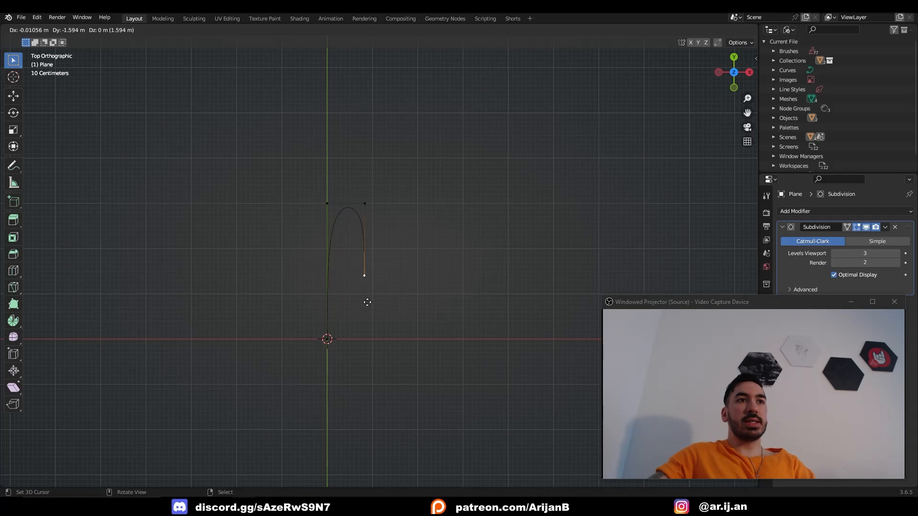
click(357, 328)
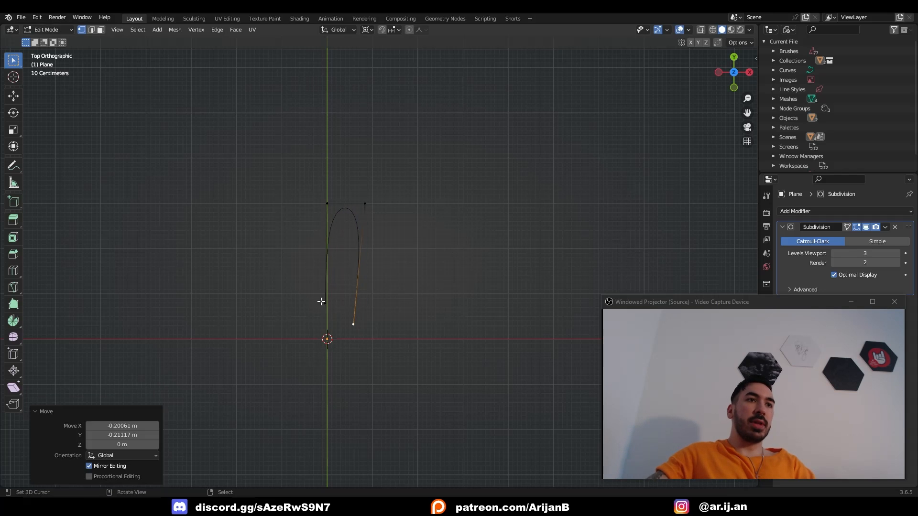
- Extrude both lower ends of the back towards negative X and join them with an edge to close the leg outline
key(e)
click(248, 331)
right_click(358, 328)
key(e)
click(269, 376)
shift+right_click(259, 336)
key(f)
- Even out the two leg-end vertices so the legs lie nearly horizontal, and add loop cuts along the leg edges
key(g)
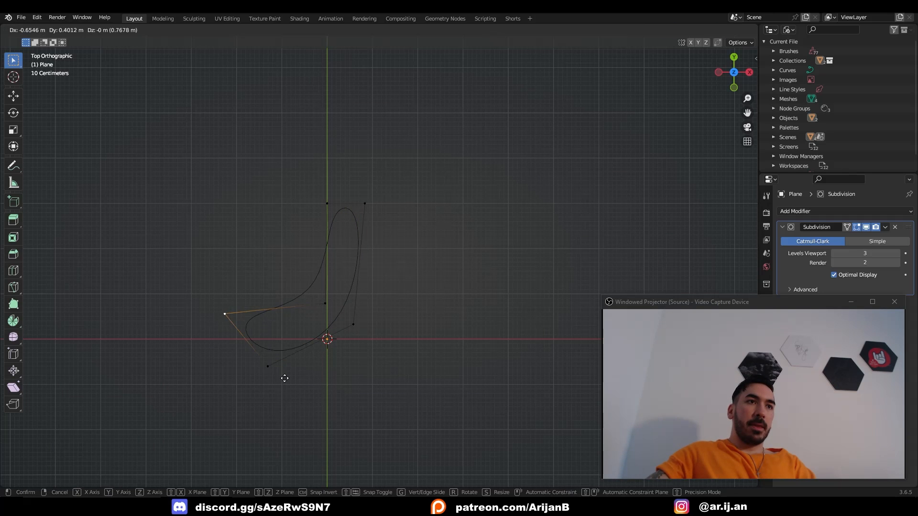
click(272, 372)
right_click(273, 372)
key(g)
click(217, 351)
key(ctrl+r)
click(313, 312)
right_click(309, 315)
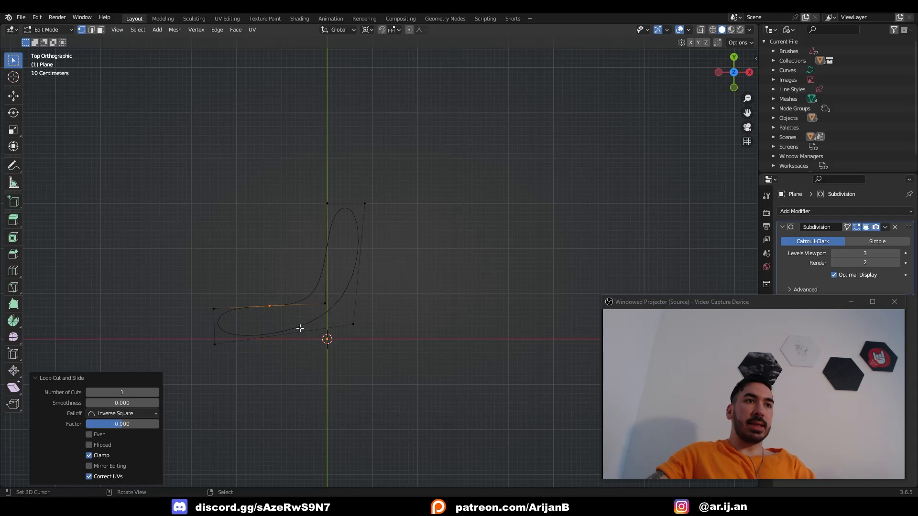
- Duplicate the top edge of the back above the figure and extrude it into a closed, rounded head outline
key(shift+d)
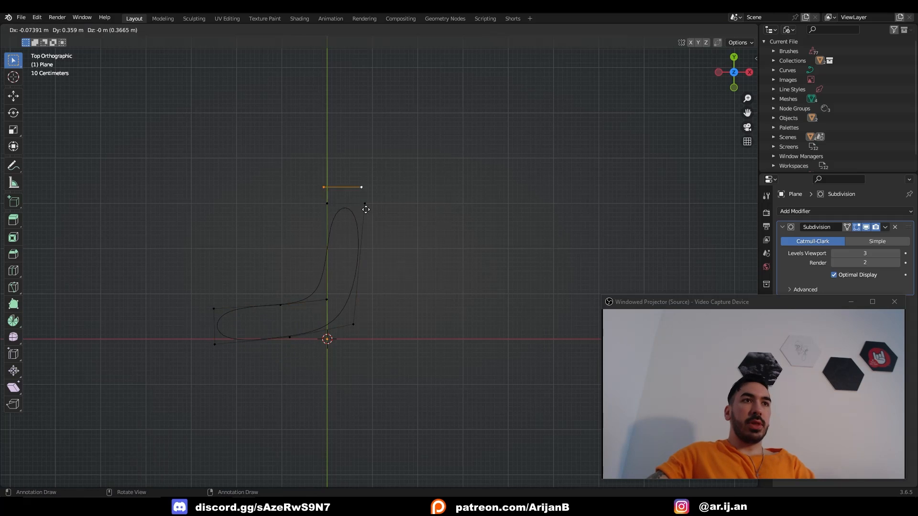
click(371, 204)
right_click(329, 182)
key(e)
click(335, 149)
key(e)
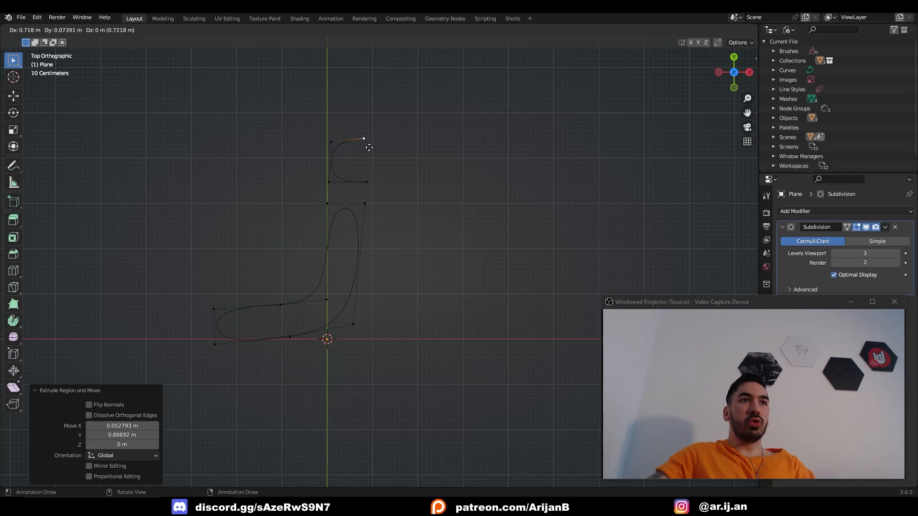
click(375, 152)
shift+right_click(369, 176)
key(f)
- Place three spaced vertices below the seated figure and extrude them downward into three wavy lines
key(Tab)
shift+middle_drag(328, 230, 338, 232)
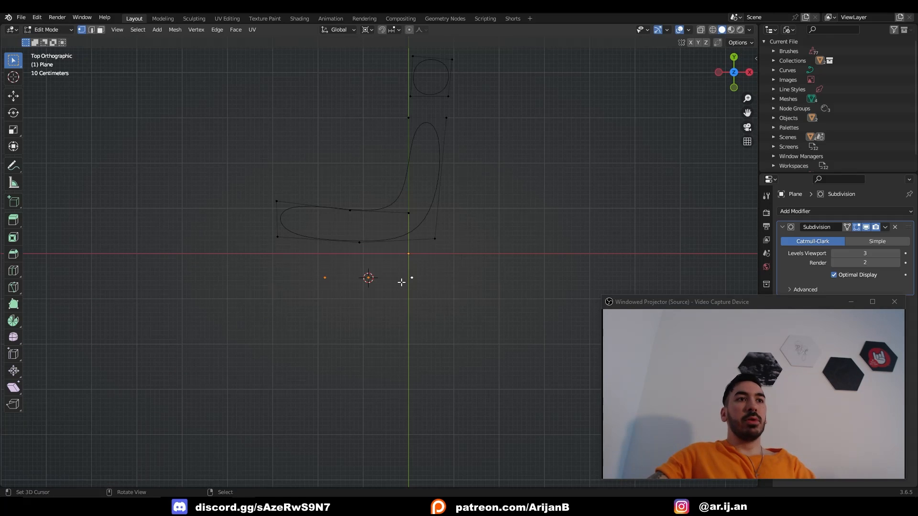
key(g)
click(407, 288)
key(s)
click(429, 296)
key(e)
click(415, 324)
key(e)
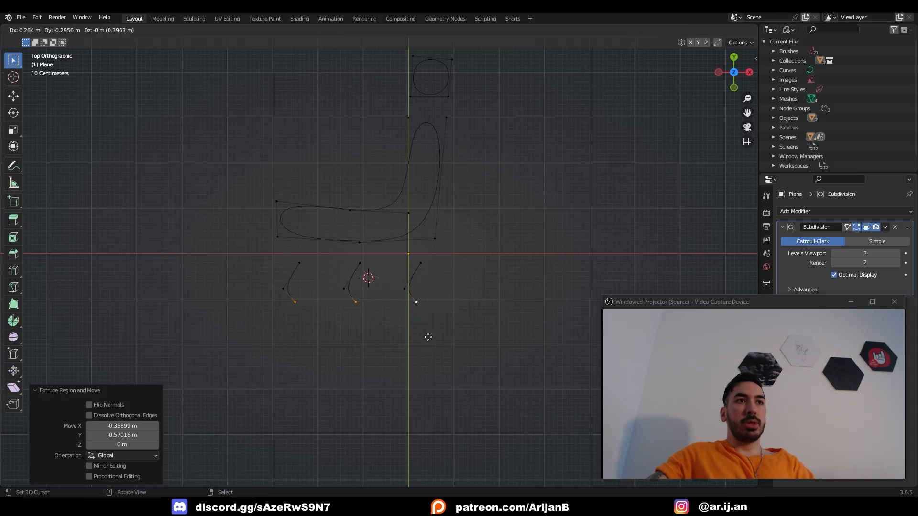
click(414, 385)
key(Tab)
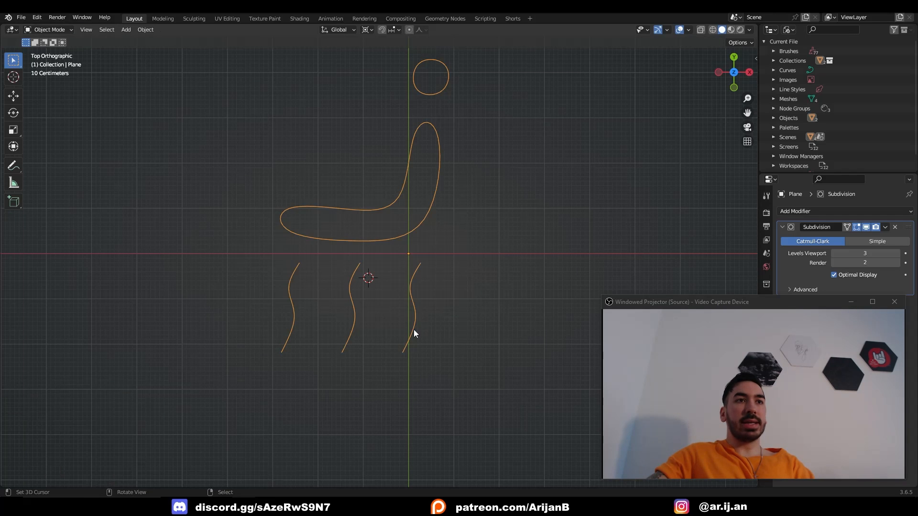
- Shorten the three wavy lines and position them beneath the seated figure's legs
scroll(415, 328, down, 1)
key(Tab)
key(g)
click(428, 316)
key(Tab)
shift+middle_drag(377, 284, 345, 333)
key(Tab)
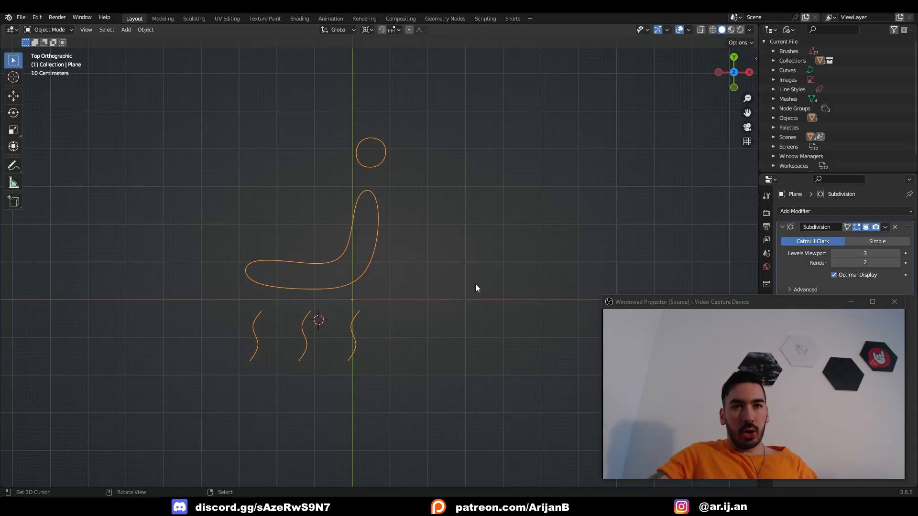
- Convert the seated figure mesh to a curve object
click(146, 29)
mouse_move(197, 310)
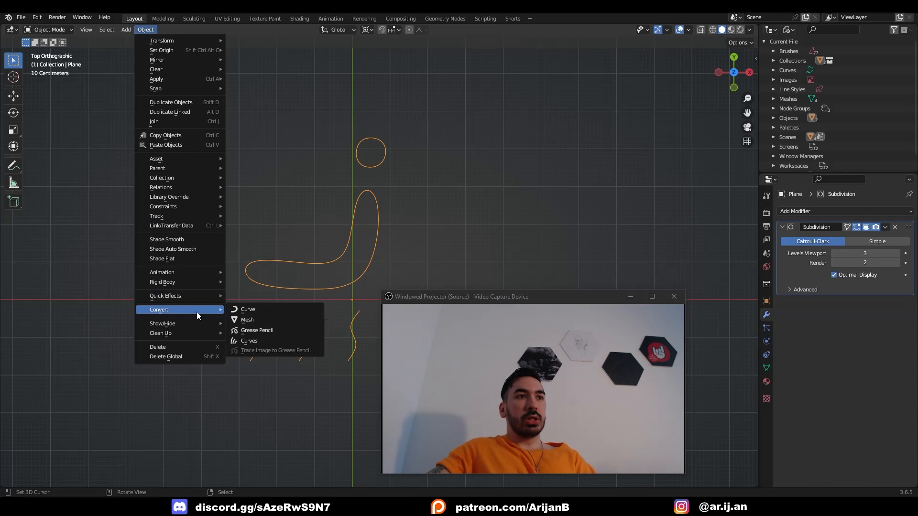
click(236, 310)
- Give the curve a round bevel with a depth of 0.16 m and a resolution of 0
click(765, 355)
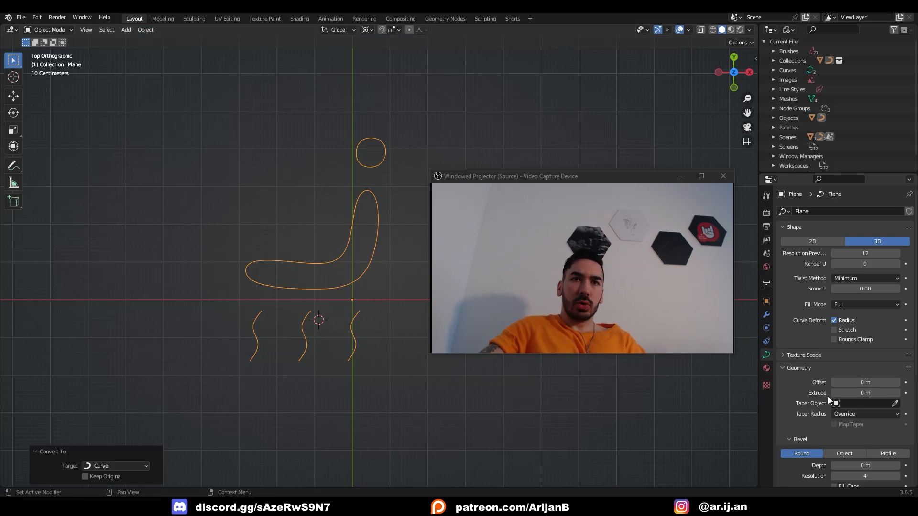
scroll(815, 365, down, 4)
click(796, 367)
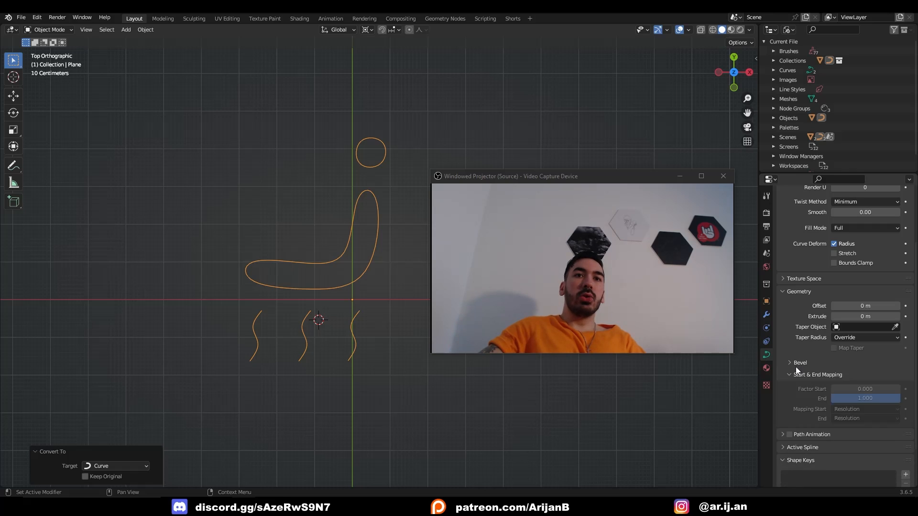
click(797, 366)
drag(864, 389, 836, 399)
scroll(363, 153, up, 3)
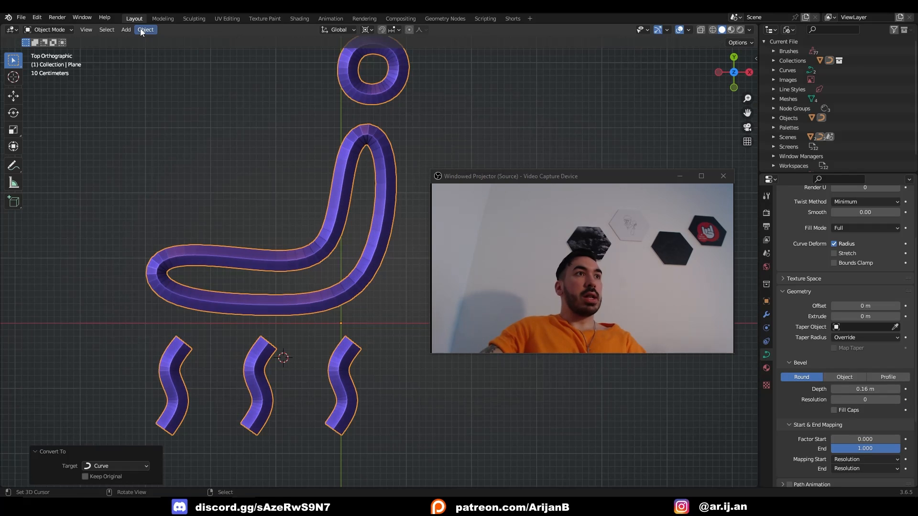
- Convert the bevelled curve icon back to a mesh
click(144, 30)
mouse_move(181, 310)
click(250, 320)
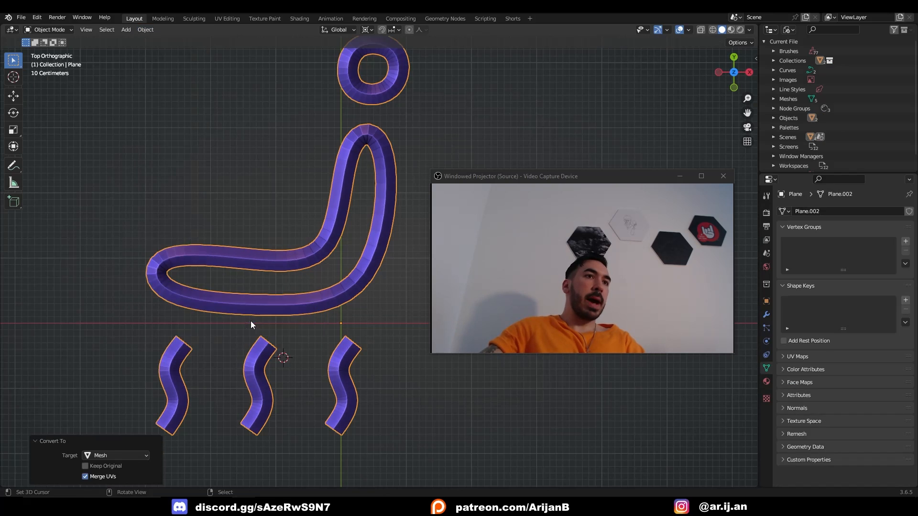
- Flatten the icon mesh by scaling it to 0 along Z and merge its overlapping vertices by distance
middle_drag(251, 320, 342, 279)
key(s)
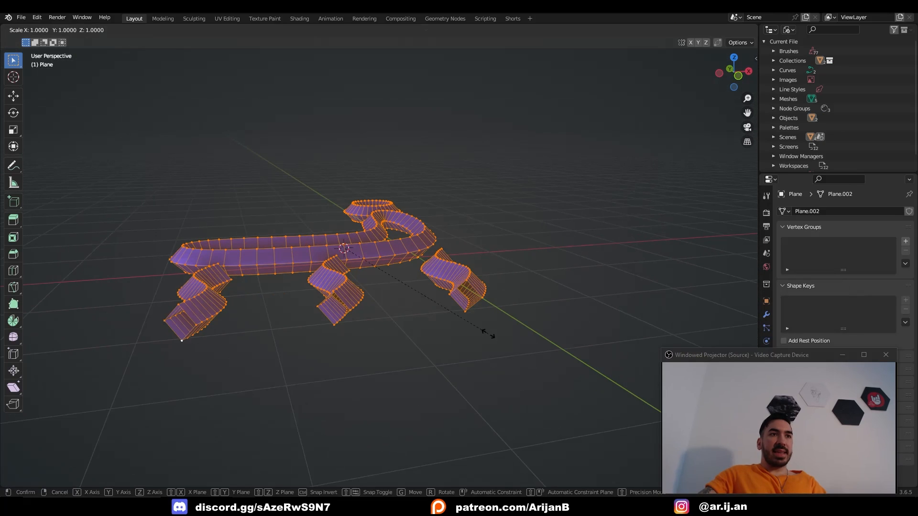
key(z)
key(0)
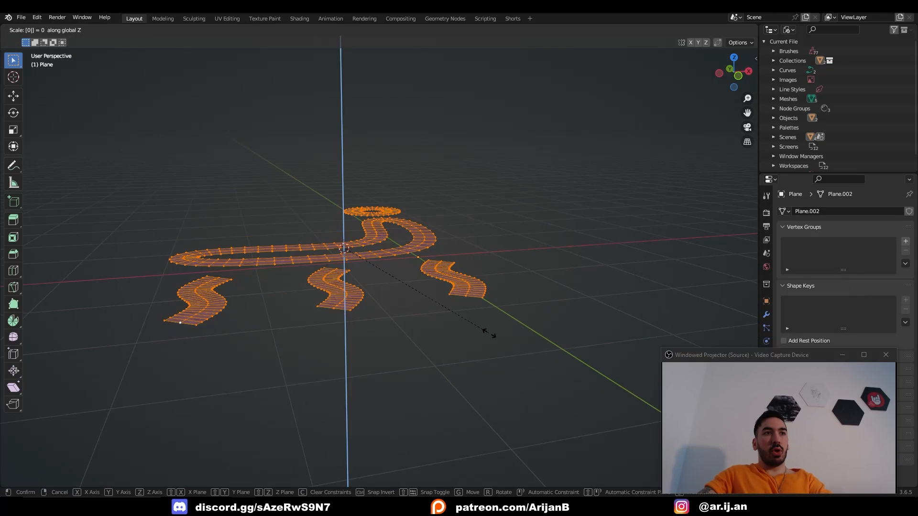
key(Return)
middle_drag(485, 327, 456, 335)
key(m)
click(428, 387)
- Smooth the flattened icon with a level 3 Subdivision modifier and inspect its topology in wireframe
key(Tab)
middle_drag(493, 265, 411, 322)
key(ctrl+2)
scroll(411, 321, up, 3)
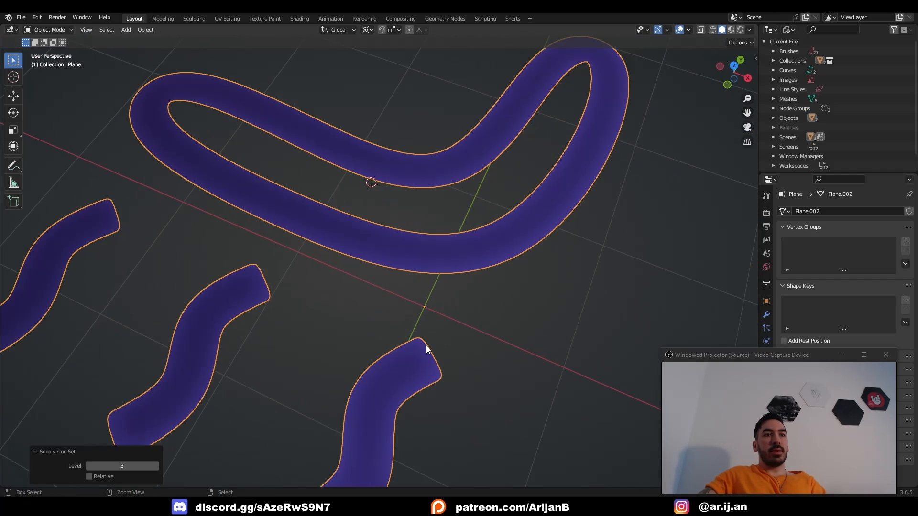
middle_drag(289, 288, 334, 279)
scroll(390, 275, down, 2)
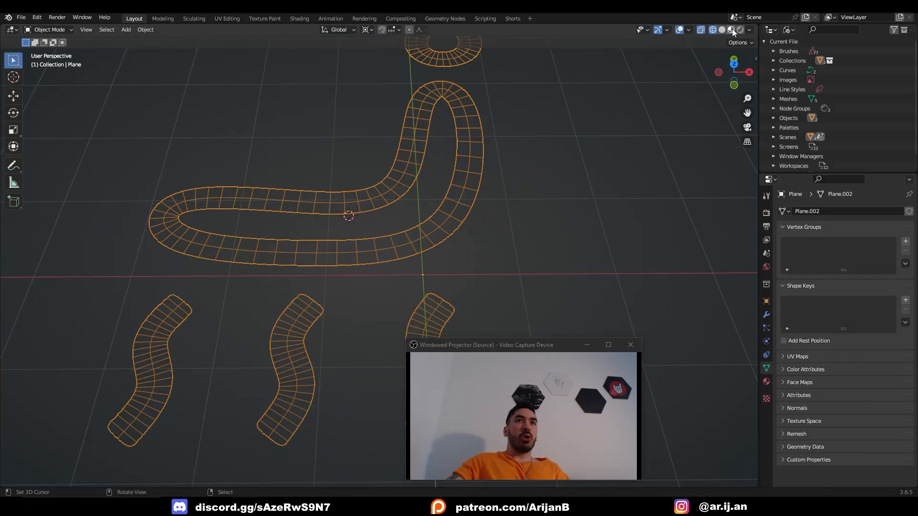
- Switch the viewport to Material Preview shading and assign a new material to the icon
click(731, 29)
scroll(518, 242, down, 4)
middle_drag(518, 242, 557, 220)
click(767, 382)
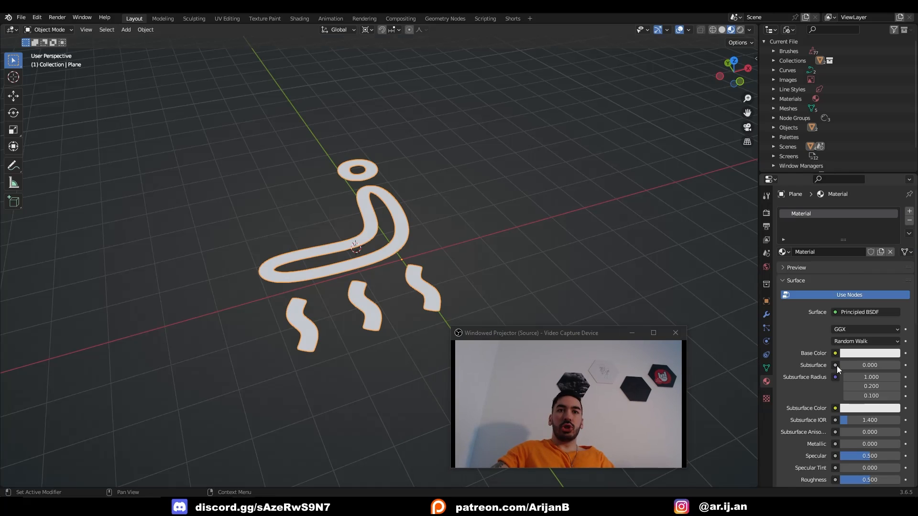
- Set the icon material's Specular to 0 and its Base Color to pure white
scroll(837, 365, down, 3)
scroll(884, 425, up, 1)
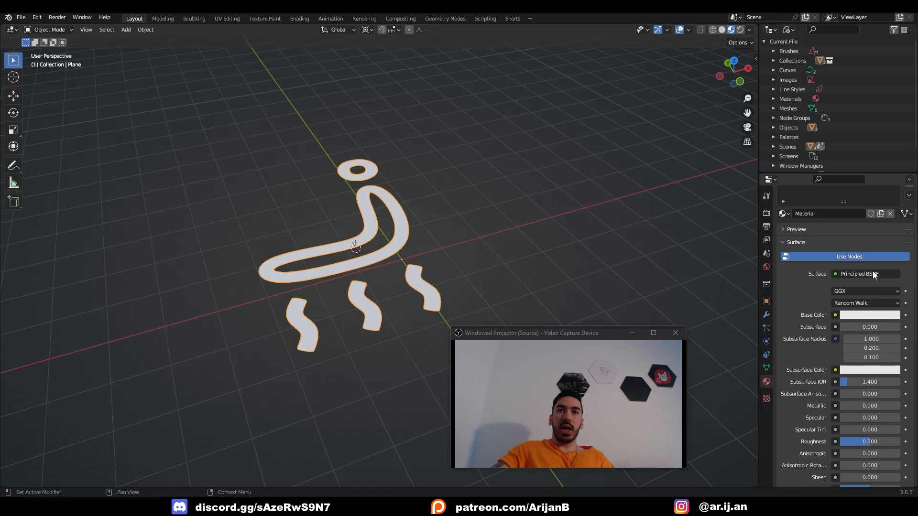
click(870, 315)
drag(575, 339, 775, 349)
- Add a camera at the 3D cursor, looking straight down on the icon
key(KP_7)
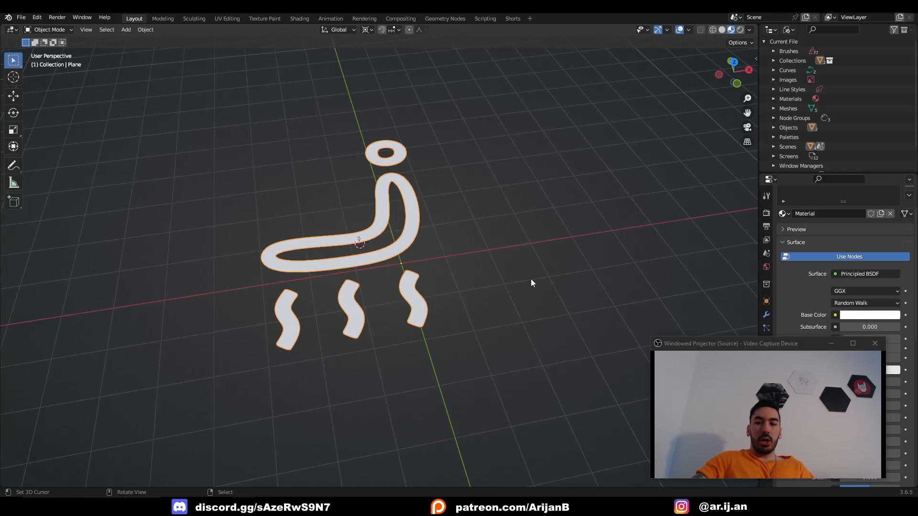
key(shift+a)
click(389, 409)
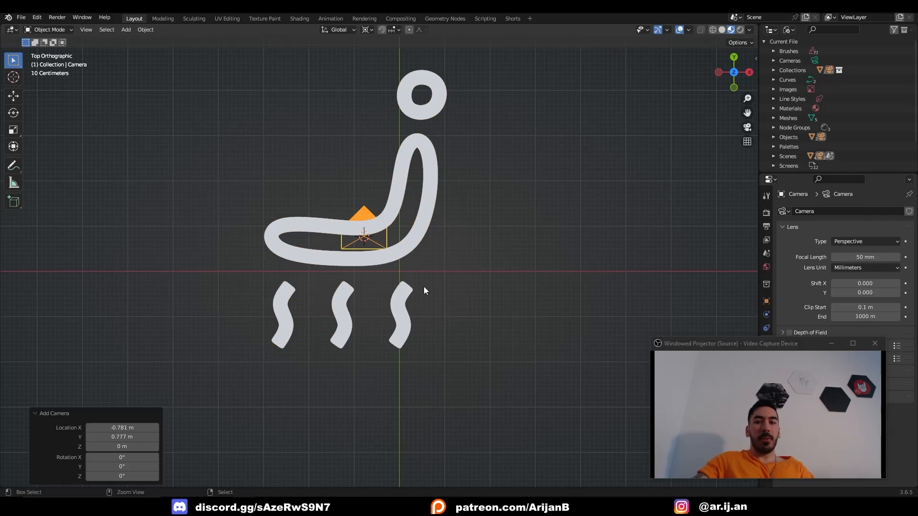
- Look through the camera and raise it along its viewing axis until the whole icon fits in frame
key(KP_0)
scroll(457, 179, down, 2)
key(g)
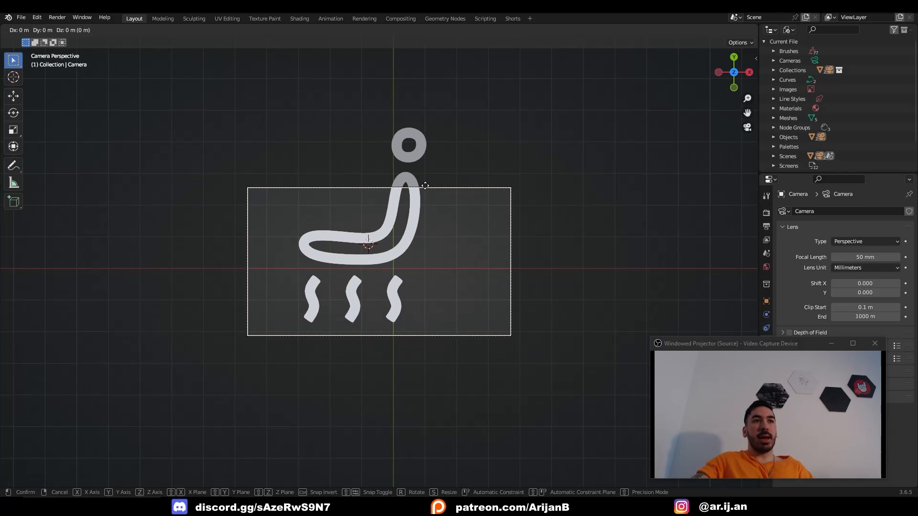
key(z)
key(z)
click(443, 221)
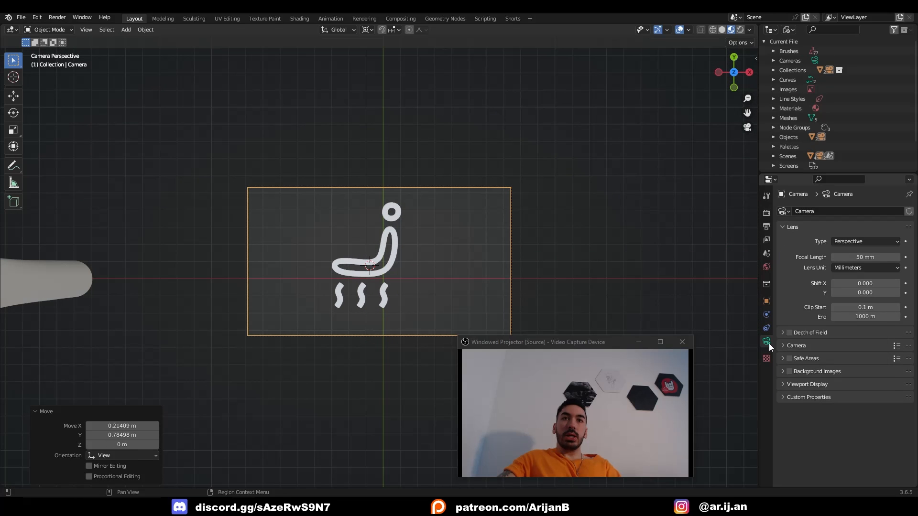
- Make the camera orthographic and set the horizontal render resolution to 1080 px for a square frame
click(876, 240)
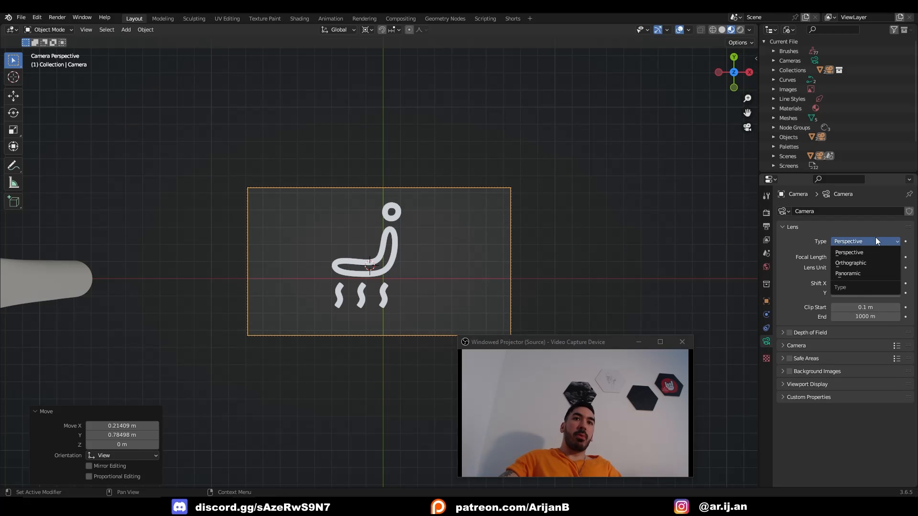
click(865, 263)
drag(574, 341, 671, 368)
click(766, 226)
double_click(855, 224)
text(108)
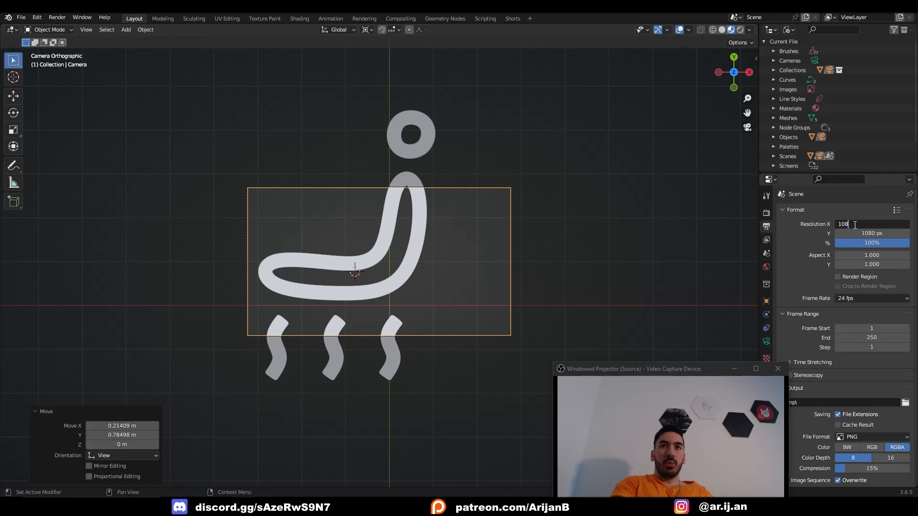
text(0)
key(Return)
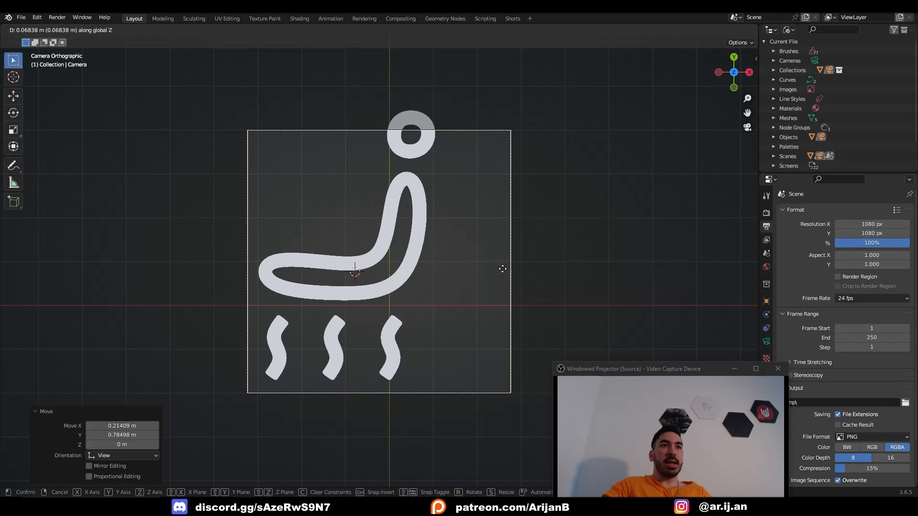
- Set the camera's Orthographic Scale to 8.200 and move the camera so the icon sits centrally in the frame
click(766, 341)
drag(865, 257, 891, 257)
key(g)
click(489, 295)
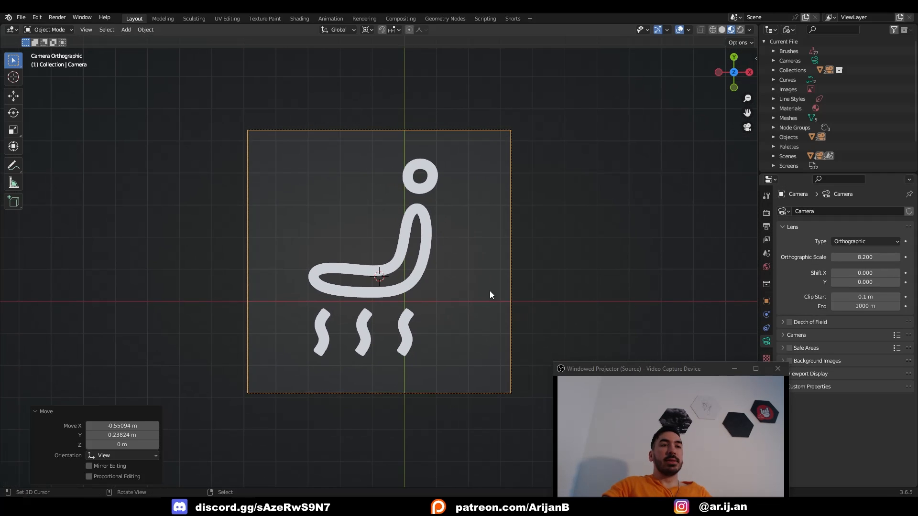
key(g)
click(421, 258)
shift+right_click(581, 239)
- Keep Eevee as the render engine and enable a transparent film background
click(767, 213)
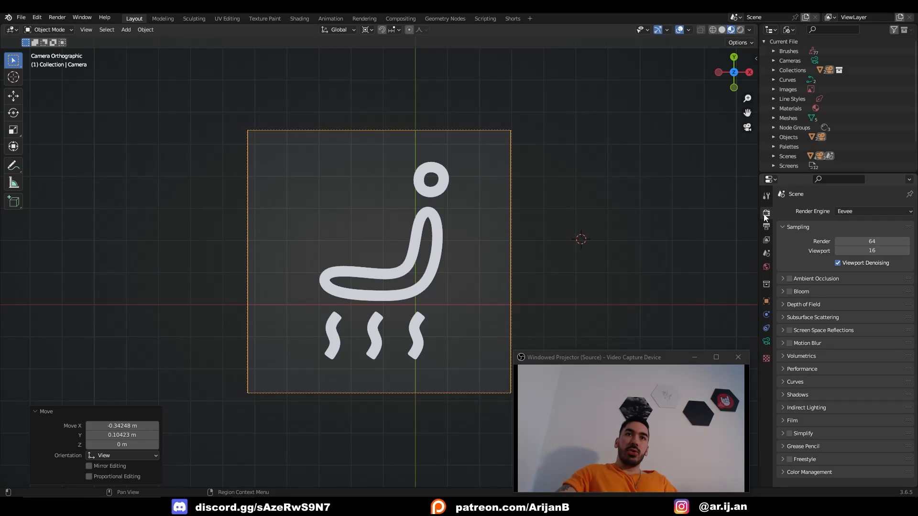
click(845, 212)
click(856, 212)
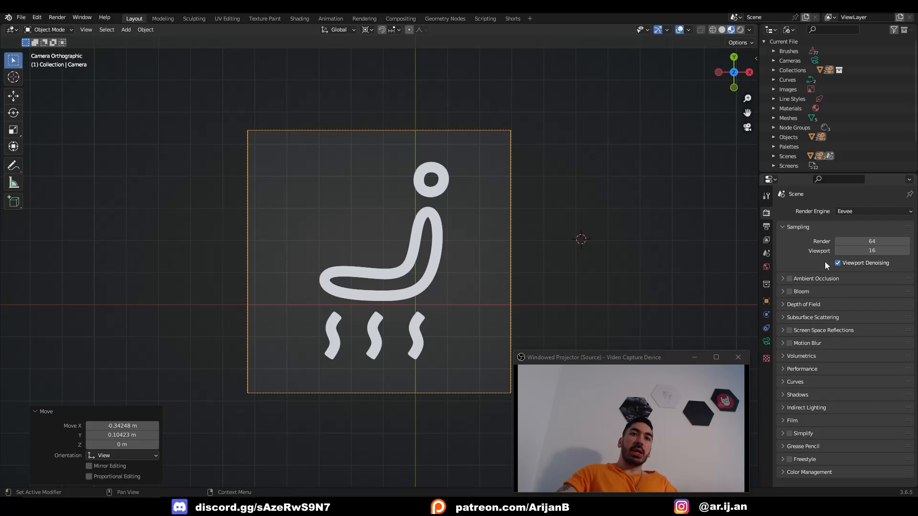
click(787, 422)
scroll(810, 406, down, 2)
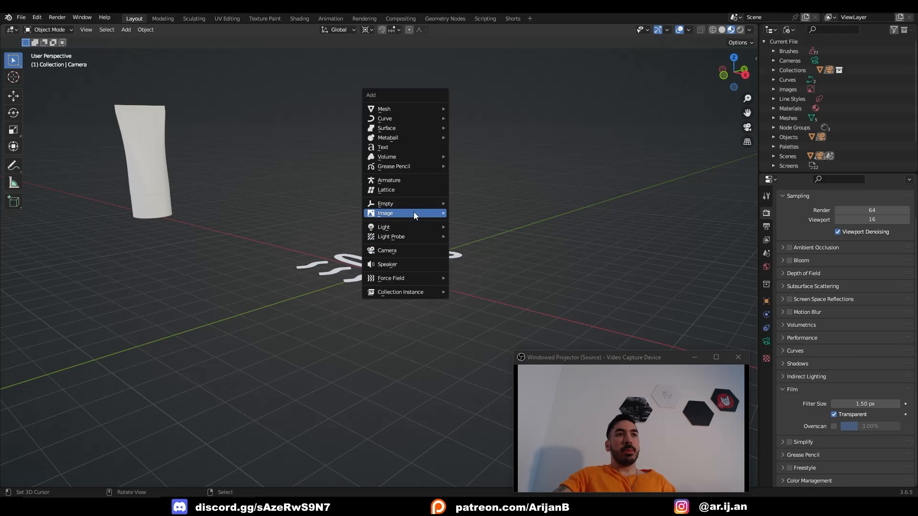
- Add a Sun light at the 3D cursor, raise it above the icon and set its strength to 2.290
mouse_move(409, 230)
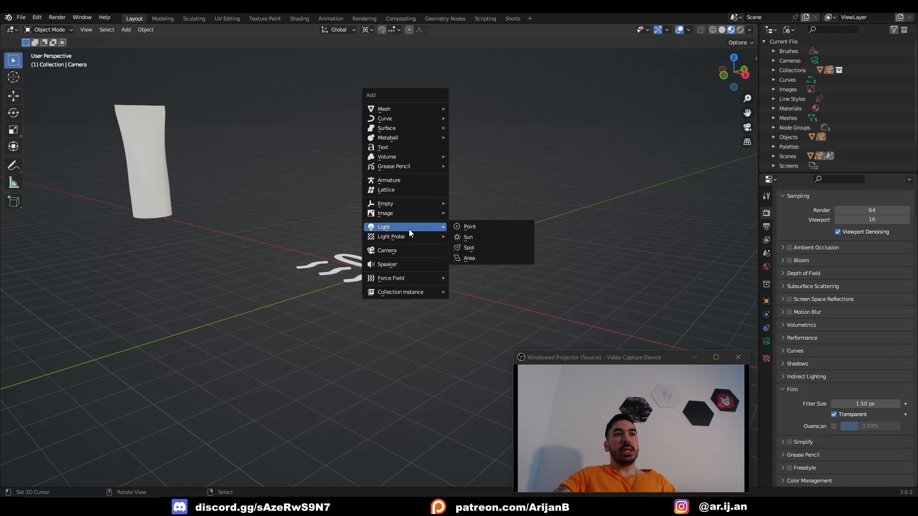
click(489, 237)
key(g)
key(z)
click(736, 336)
click(766, 342)
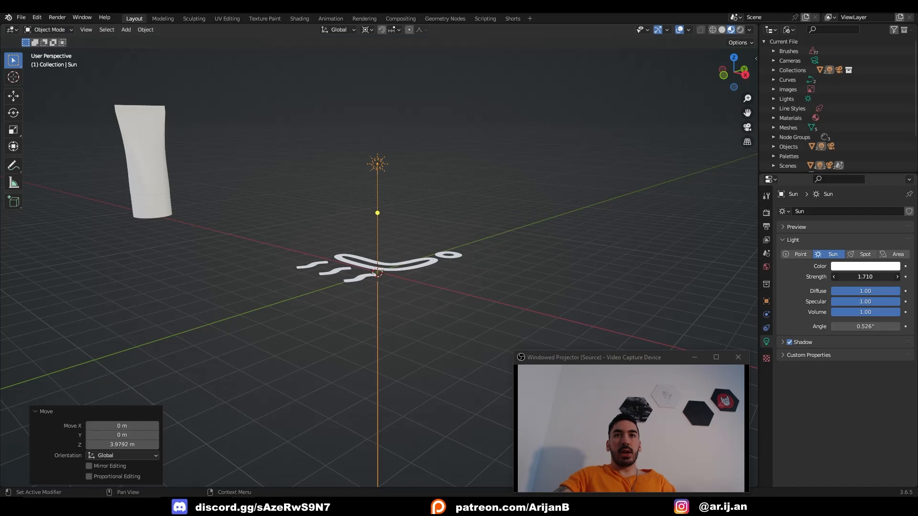
drag(865, 277, 892, 277)
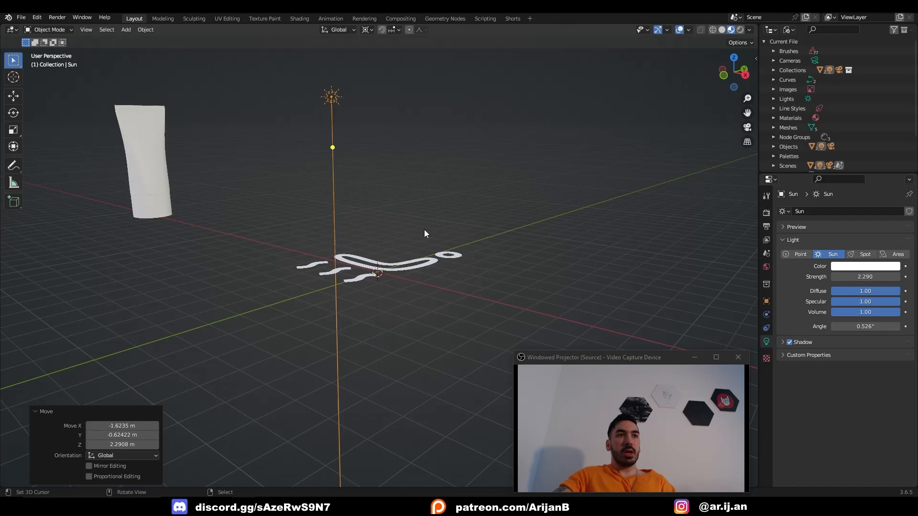
- Render the icon from the camera view and render it again with the sun's strength at 4.790
scroll(359, 191, down, 3)
middle_drag(352, 186, 359, 191)
key(KP_0)
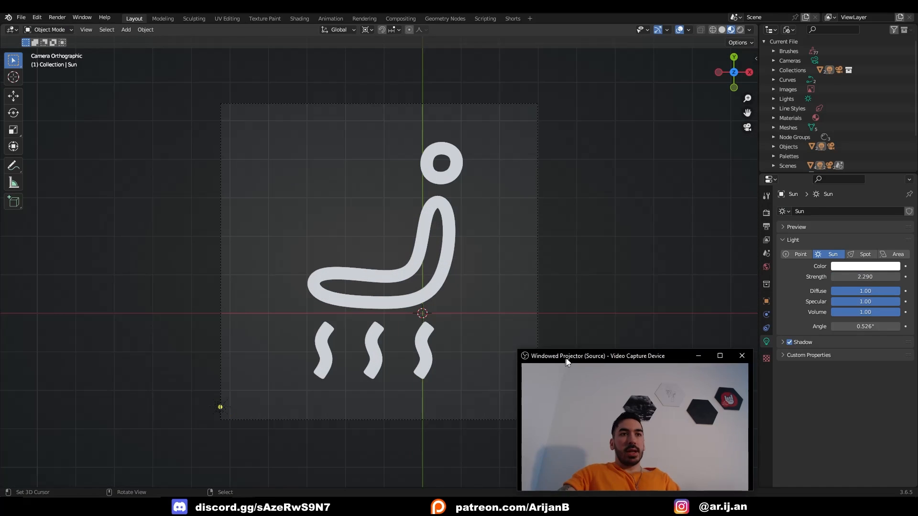
drag(566, 362, 657, 357)
key(F12)
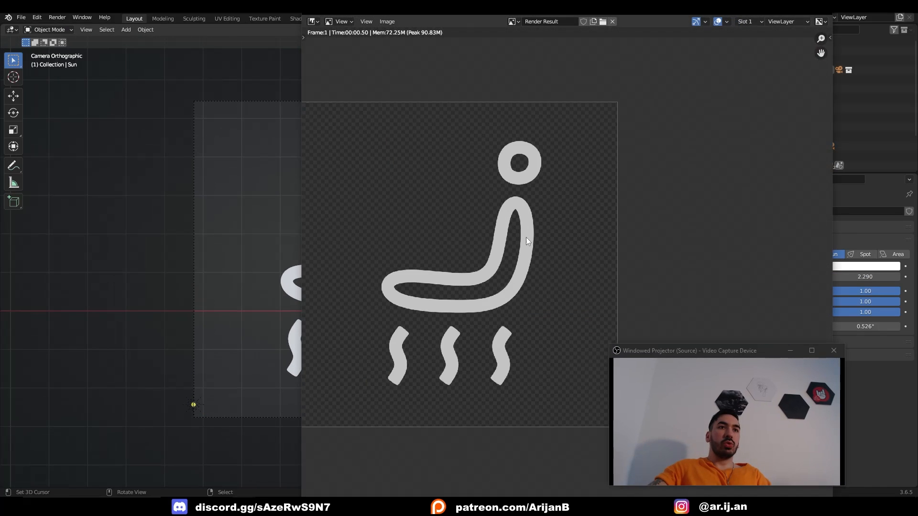
scroll(488, 243, down, 1)
- Save a copy of the rendered icon as an RGBA PNG image
click(342, 21)
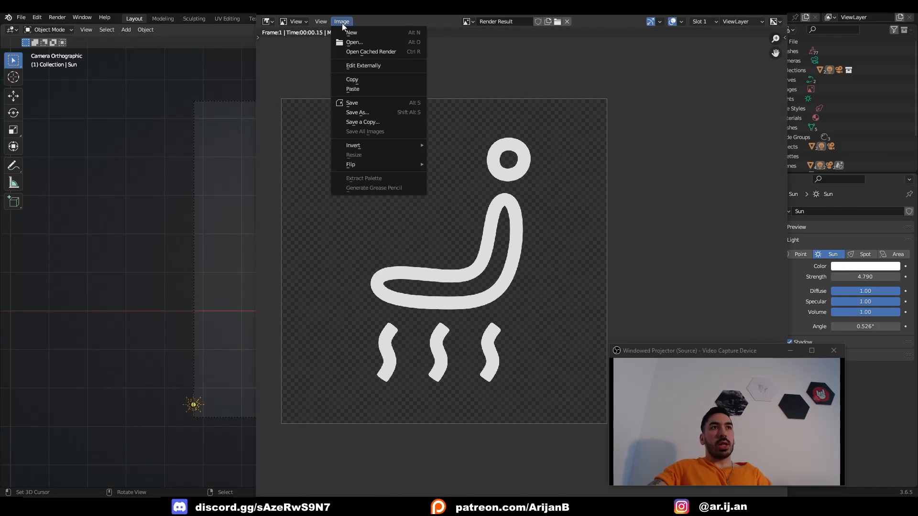
click(364, 121)
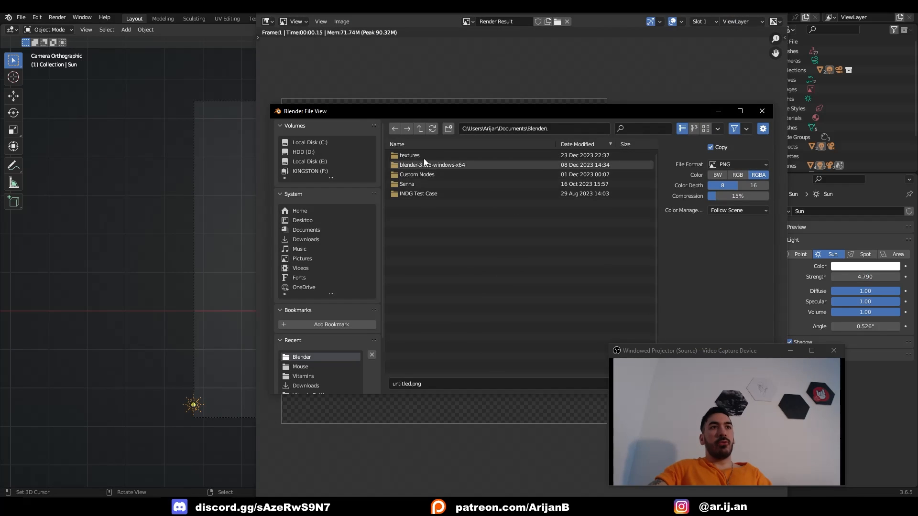
click(734, 168)
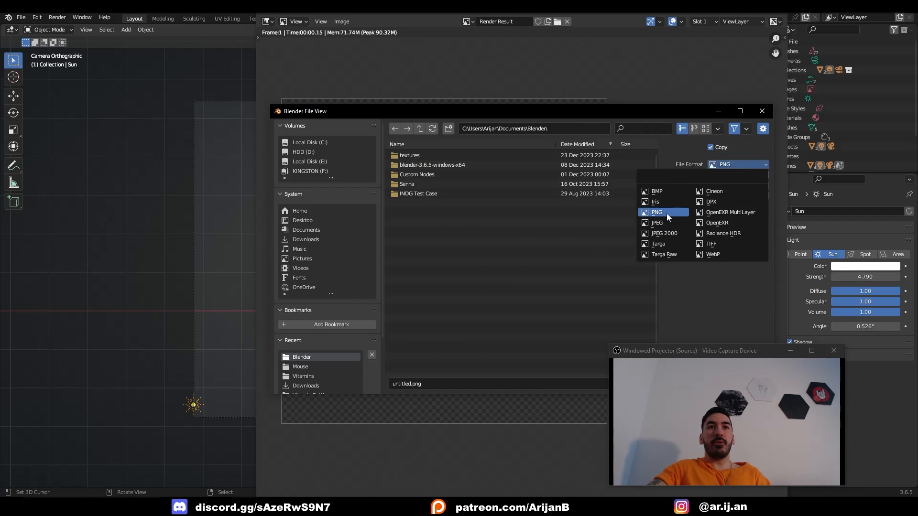
click(681, 207)
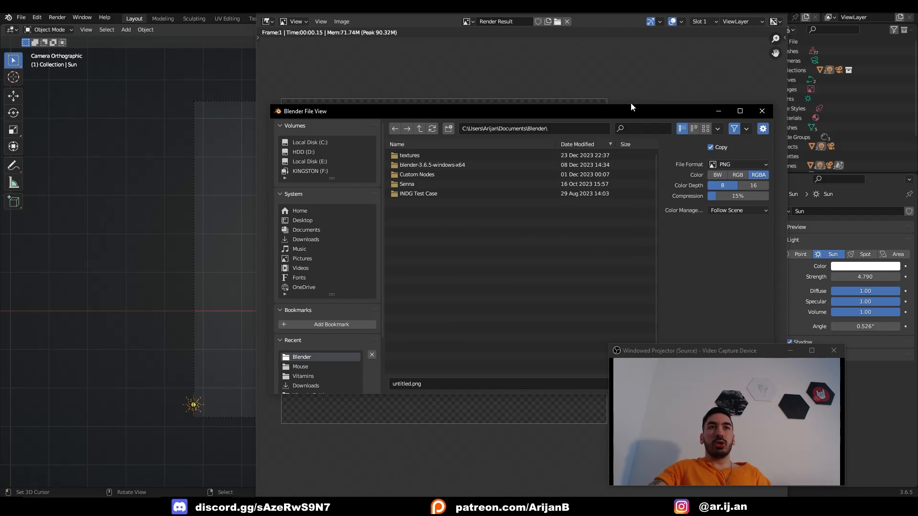
drag(630, 110, 372, 108)
click(463, 381)
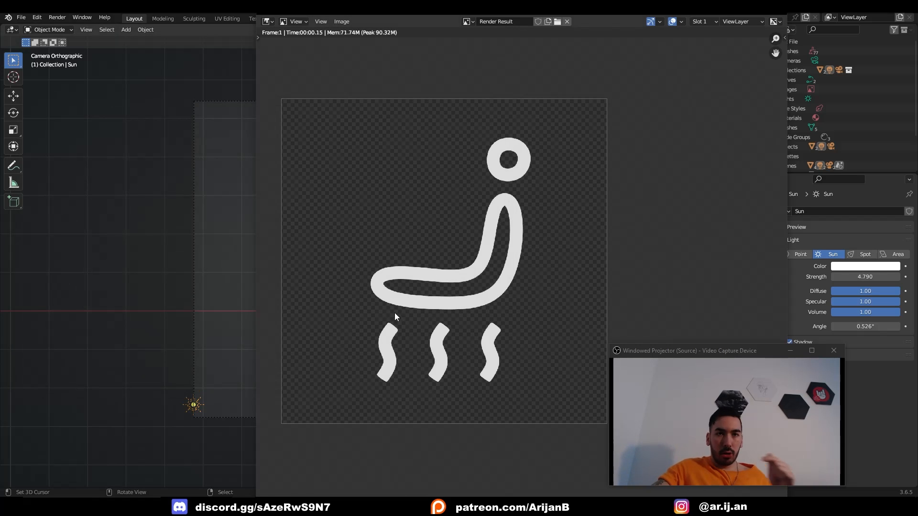
middle_drag(469, 214, 446, 229)
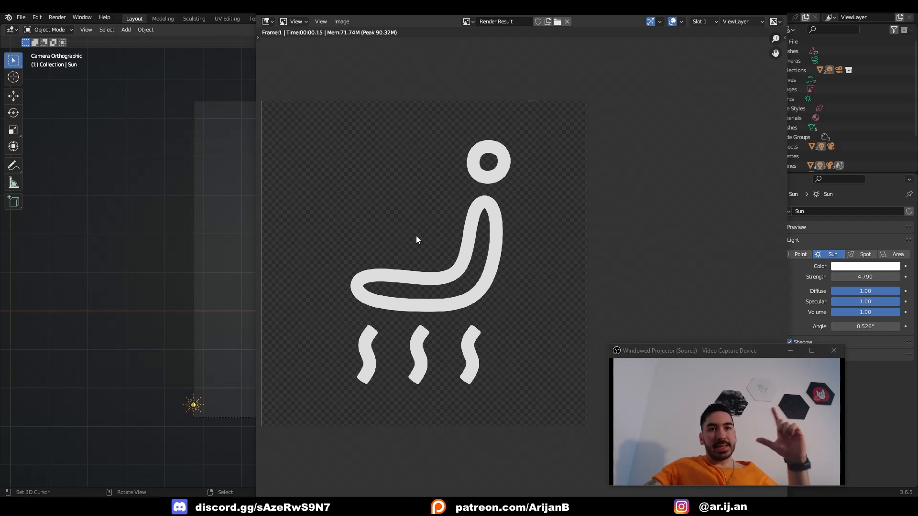
- Switch to Paint.NET, open the rendered icon PNG and select the whole image for copying
key(alt+Tab)
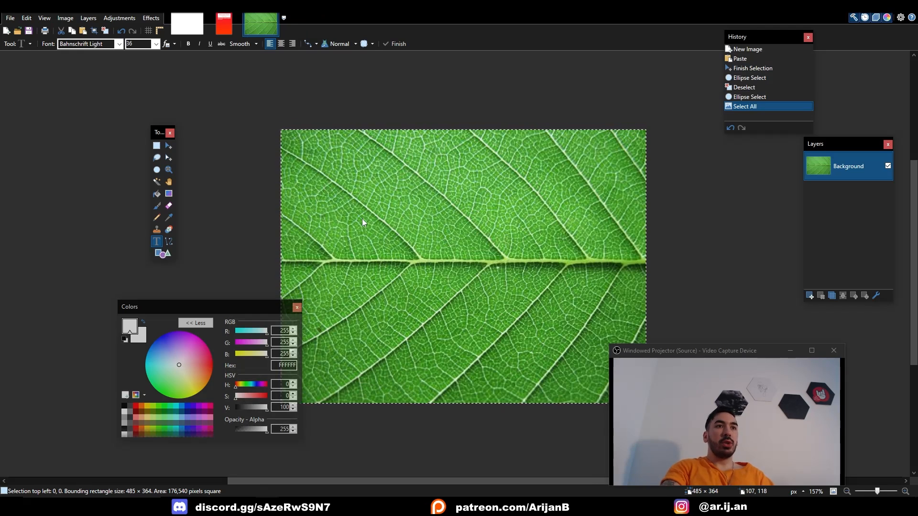
key(ctrl+o)
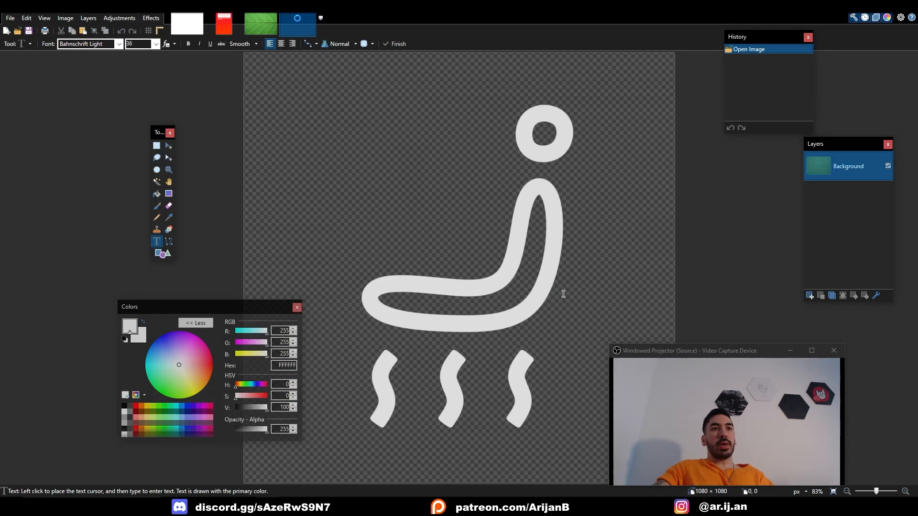
key(ctrl+a)
key(ctrl+b)
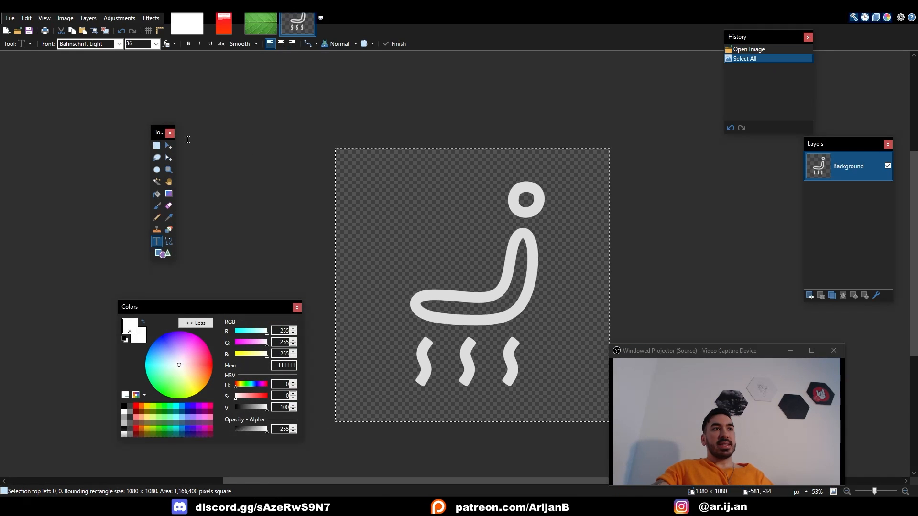
key(s)
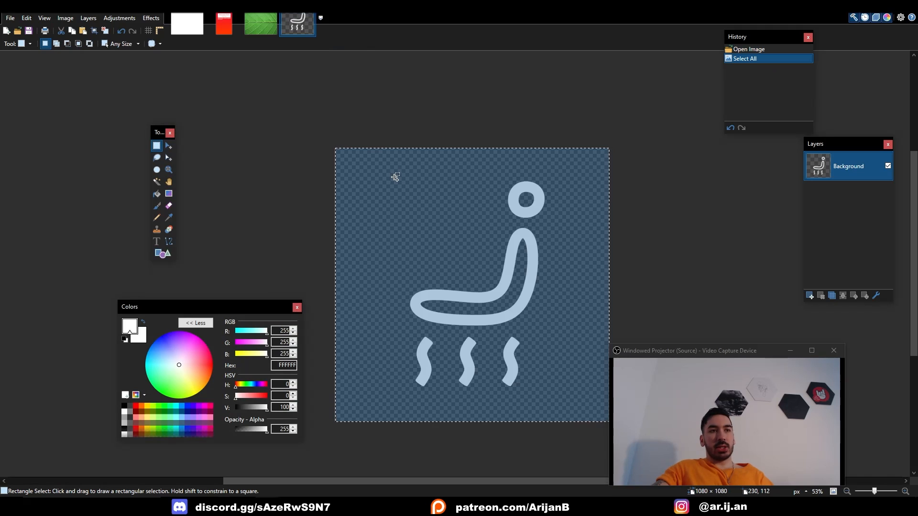
- Paste the seated-figure icon into Layer 5 of the label, shrink it to 639 × 639 px and place it below "With Allantoin"
click(223, 20)
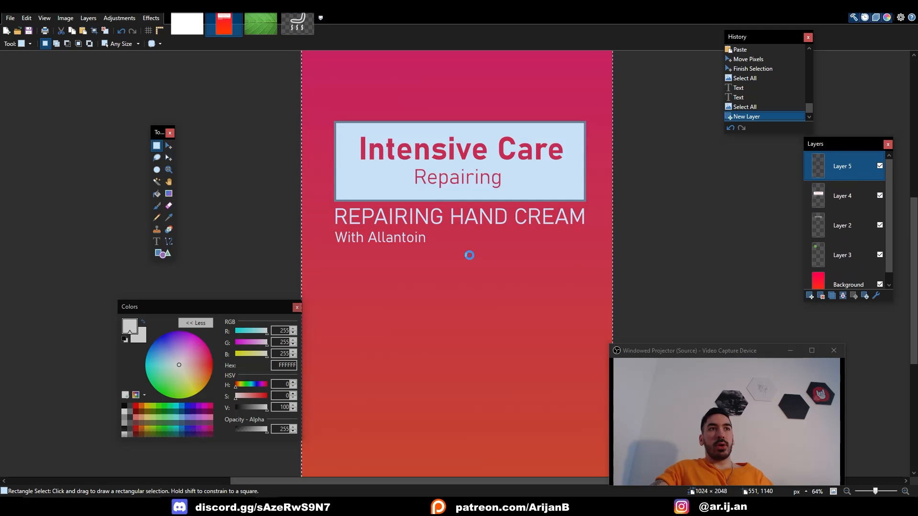
key(ctrl+v)
click(439, 348)
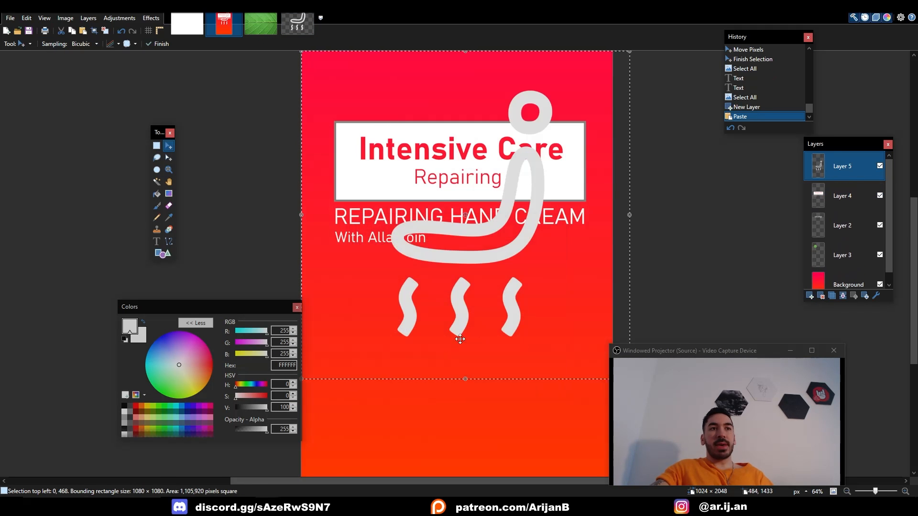
ctrl+scroll(459, 339, down, 2)
scroll(477, 346, up, 1)
shift+drag(523, 425, 439, 340)
drag(388, 267, 431, 400)
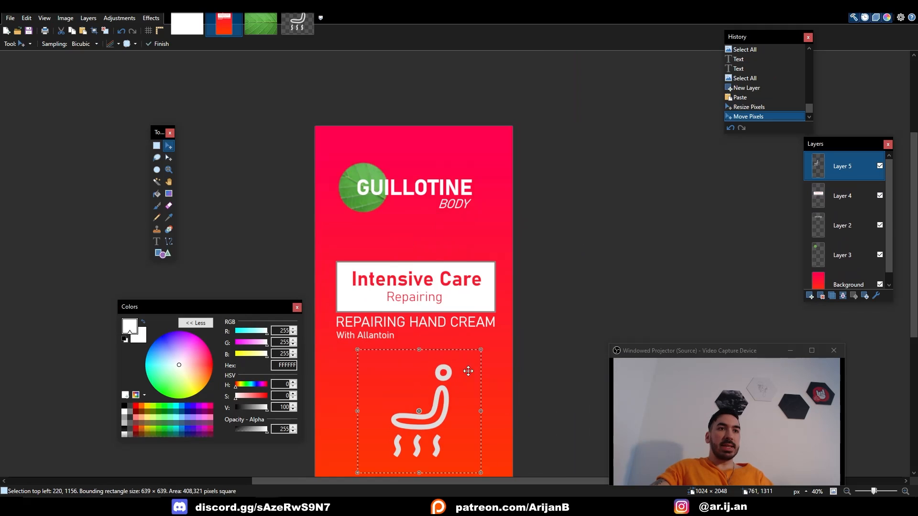
- Try rotating the seated-figure icon, and undo its rotation, placement, resizing and pasting
drag(488, 343, 507, 428)
scroll(445, 349, down, 1)
key(ctrl+z)
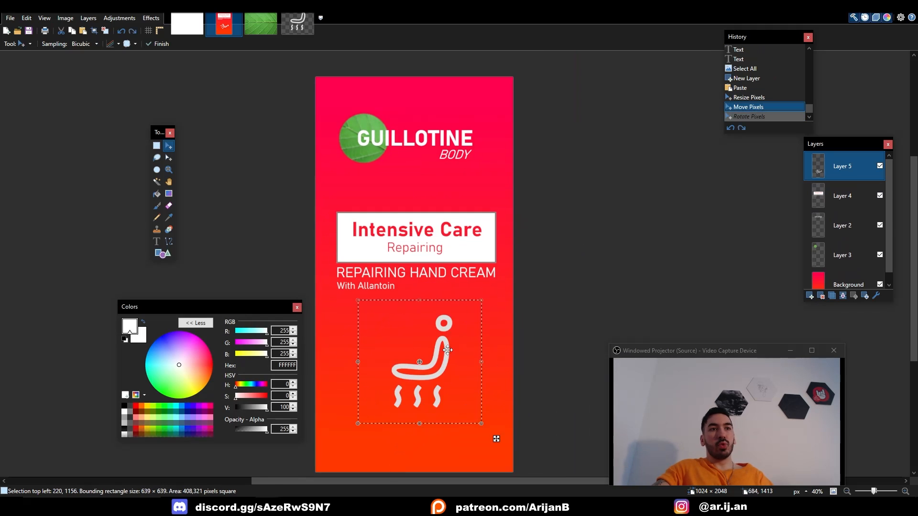
key(ctrl+z)
key(ctrl+z)
key(ctrl+z)
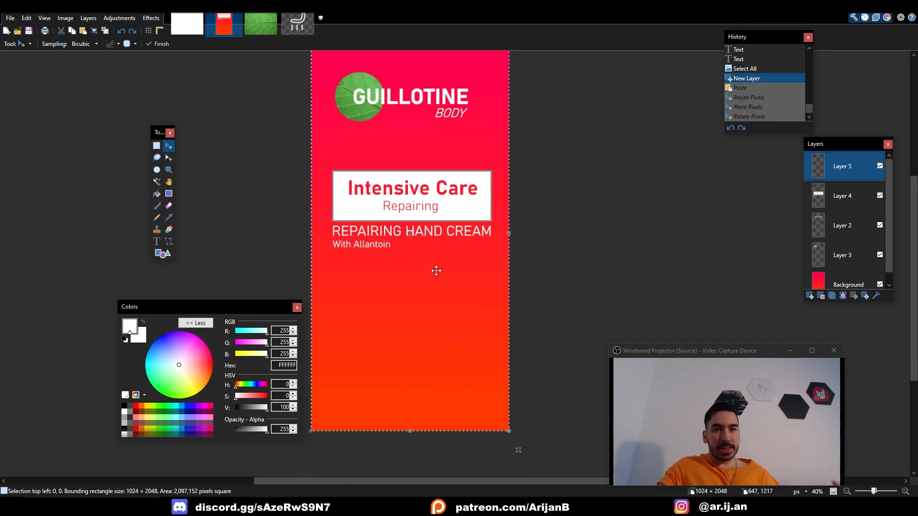
- Switch to the browser, search Google Images for "hand icon png" and copy a solid black hand image
key(alt+Tab)
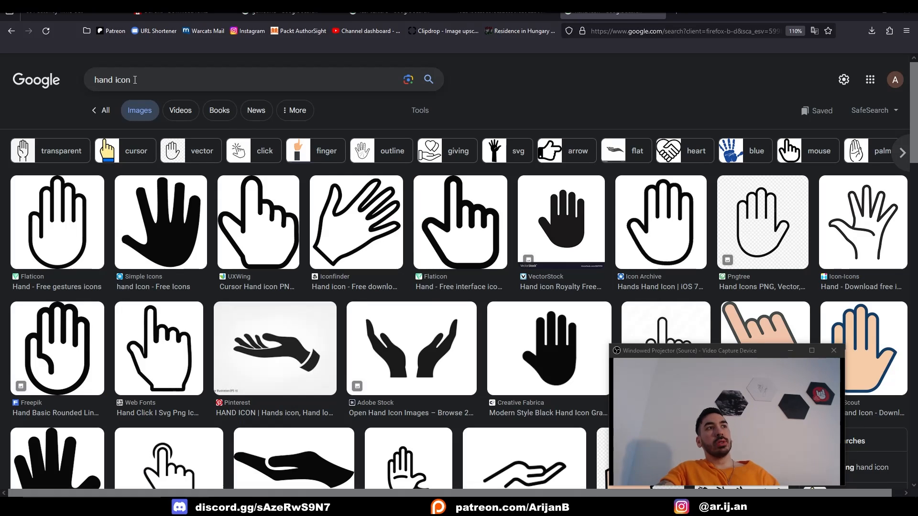
scroll(280, 211, down, 3)
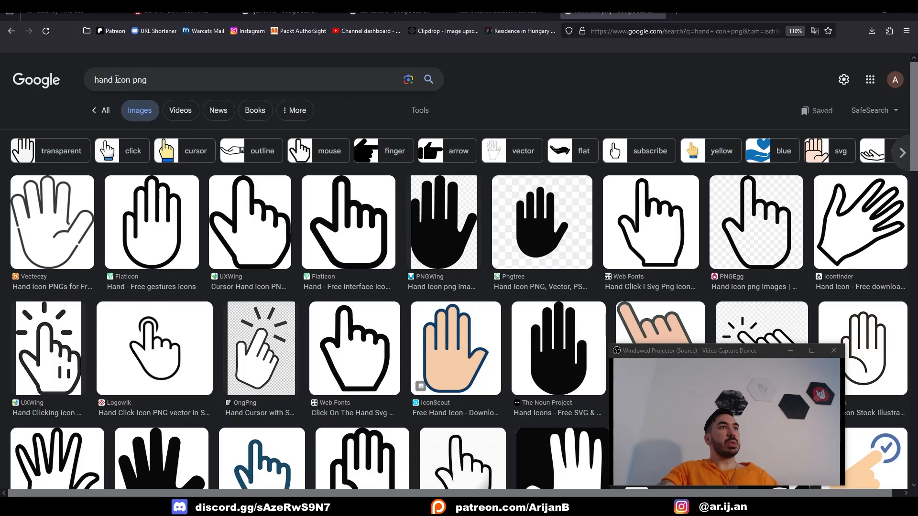
click(447, 225)
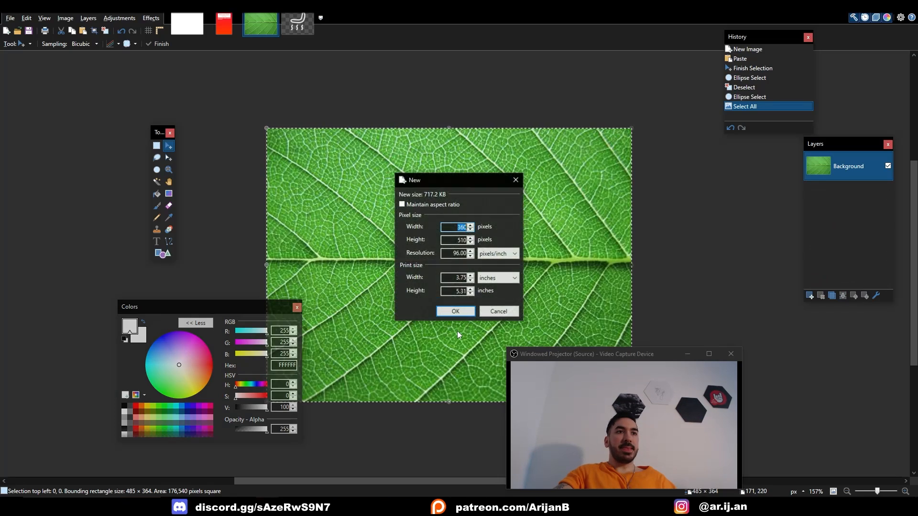
- Create a new 360 × 510 px image in Paint.NET and paste the black hand icon into it
click(450, 309)
key(ctrl+v)
click(460, 310)
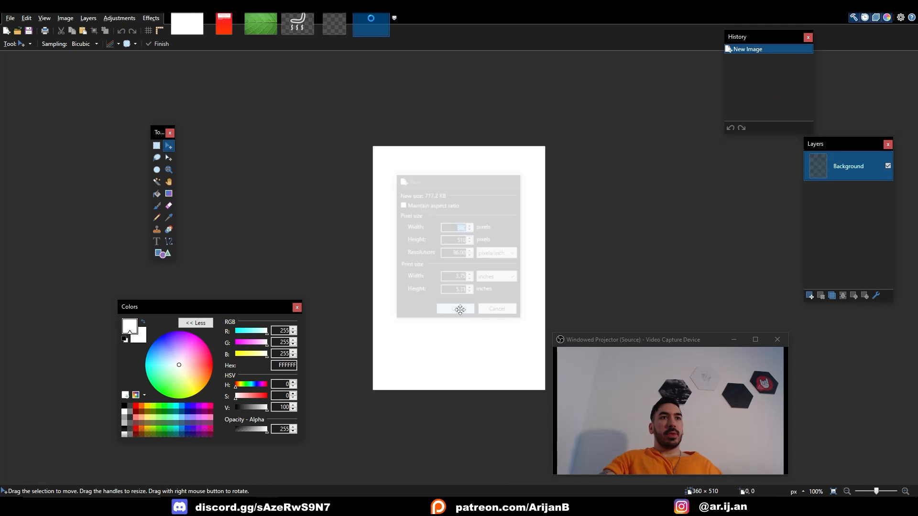
key(ctrl+v)
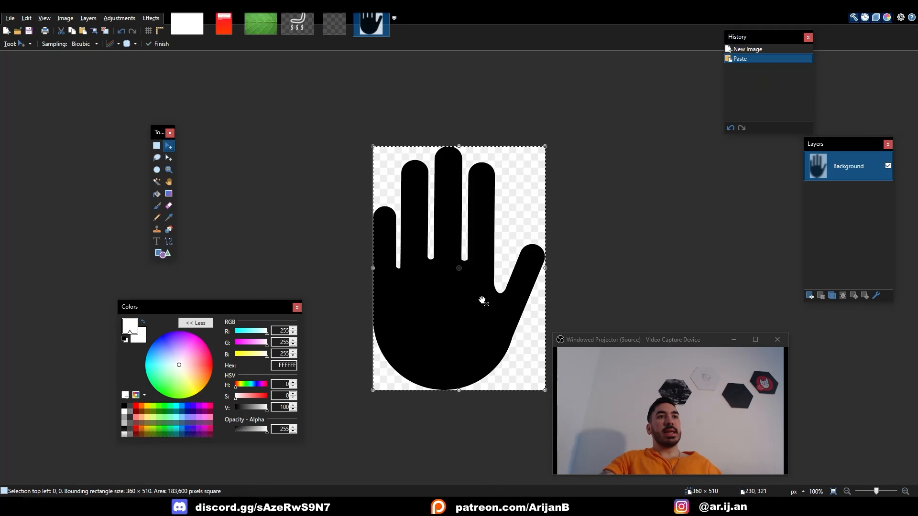
ctrl+scroll(524, 240, up, 2)
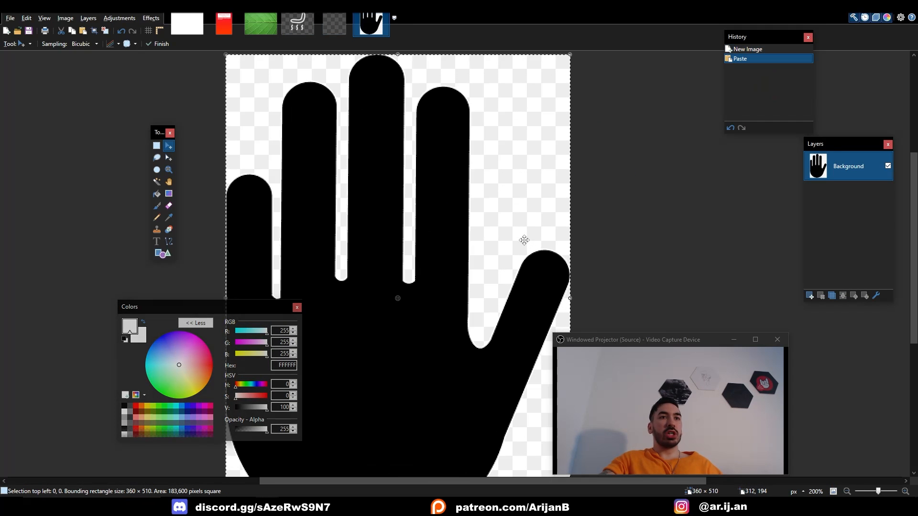
- Select the black hand with the Magic Wand, invert the selection and erase the checkered background around it
click(157, 182)
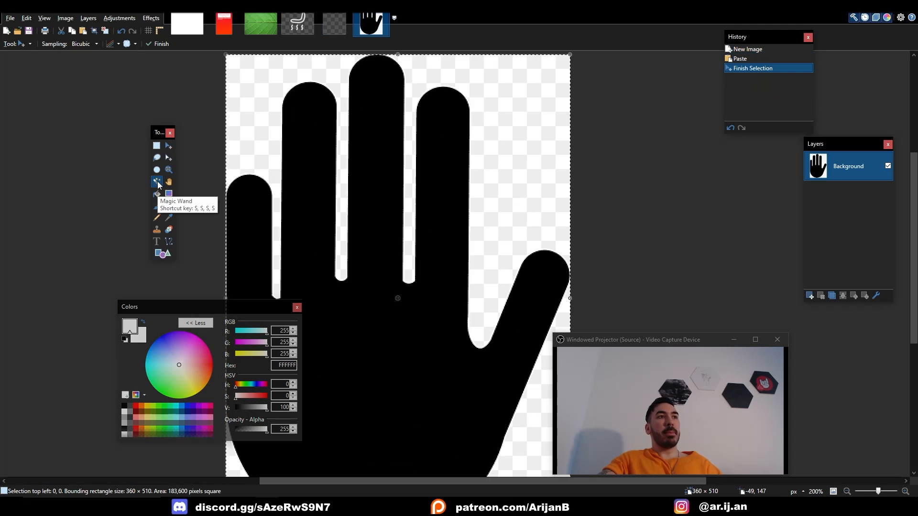
click(260, 148)
click(418, 284)
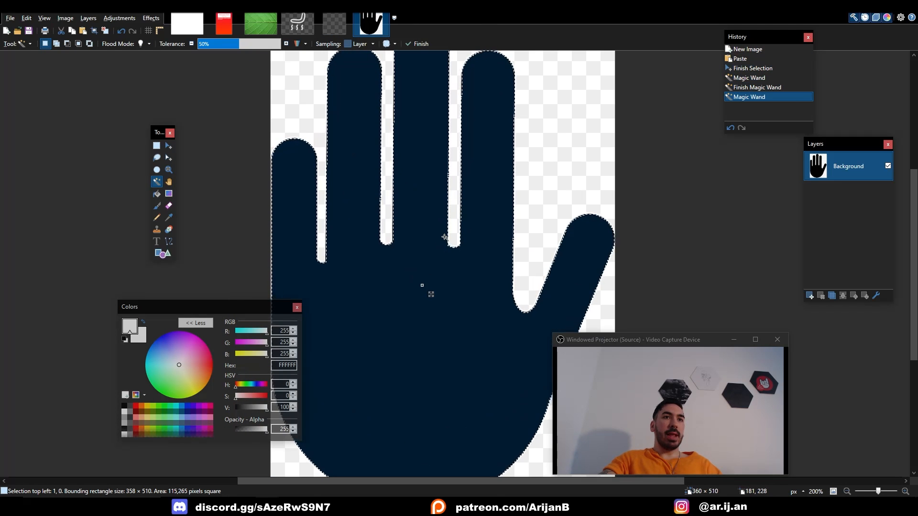
key(ctrl+i)
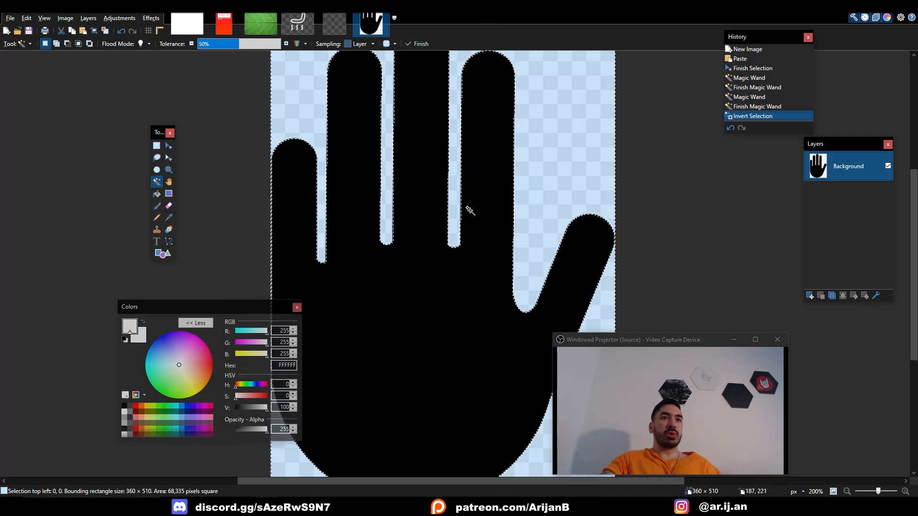
ctrl+scroll(521, 233, down, 1)
key(Delete)
- Invert the colors of the whole hand image so the black hand turns white
key(ctrl+a)
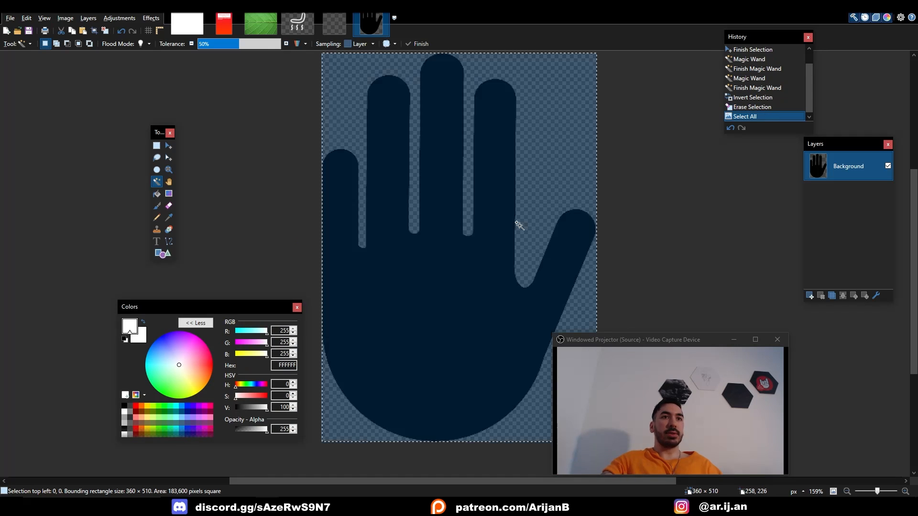
ctrl+scroll(518, 225, down, 1)
click(119, 18)
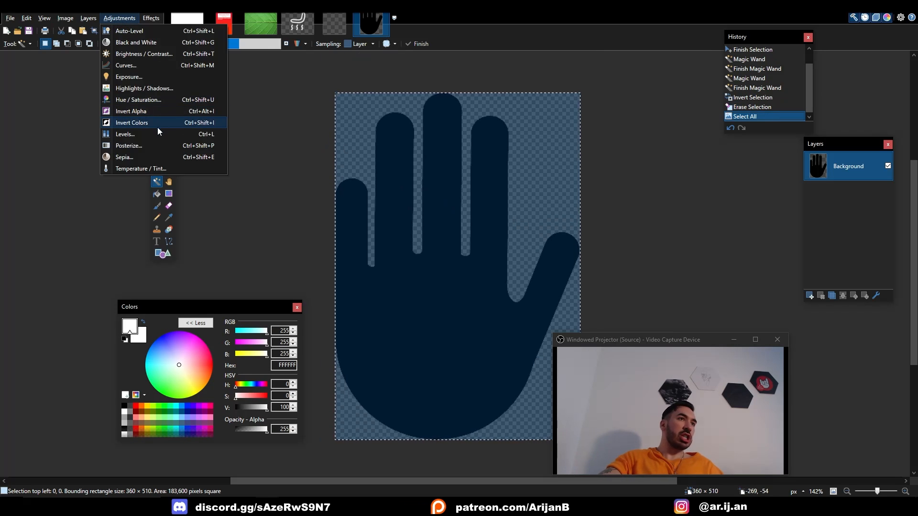
click(144, 120)
- Soften the white hand's edges with a slight Gaussian Blur over the whole image
key(ctrl+a)
ctrl+scroll(420, 199, up, 3)
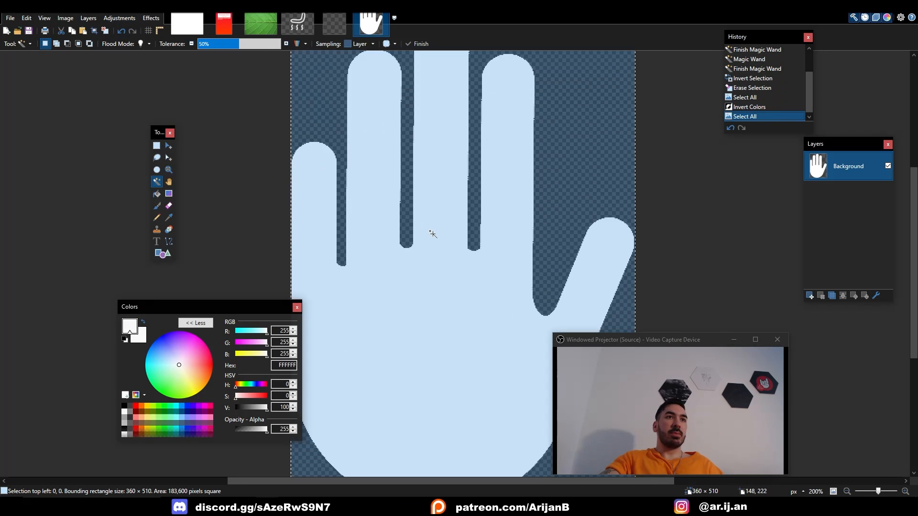
click(149, 18)
mouse_move(200, 54)
click(275, 69)
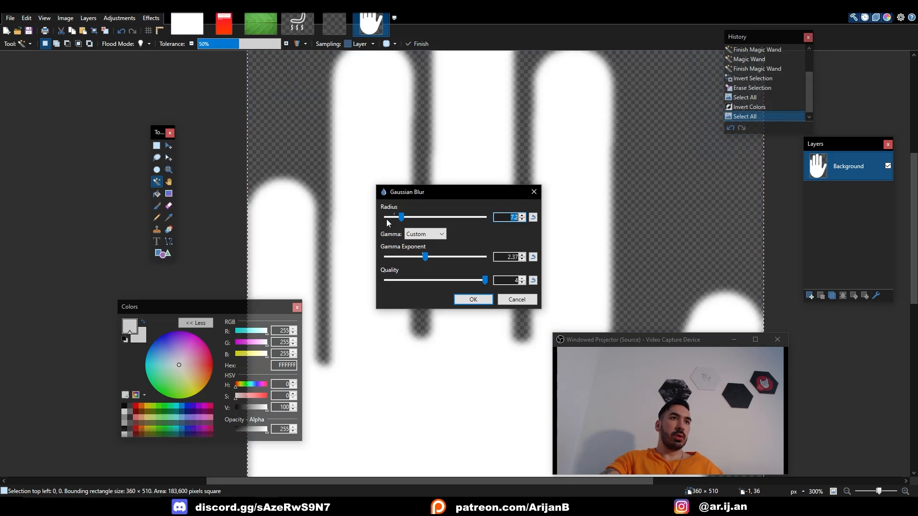
drag(401, 217, 398, 218)
click(472, 300)
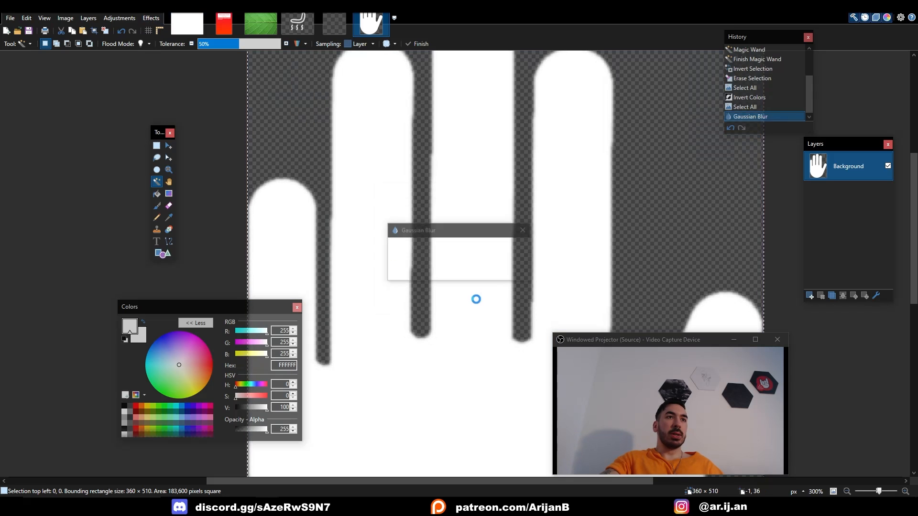
- Copy the white hand into a new layer of the label, shrink it to about 174 × 247 px and place it below "With Allantoin"
ctrl+scroll(412, 258, down, 4)
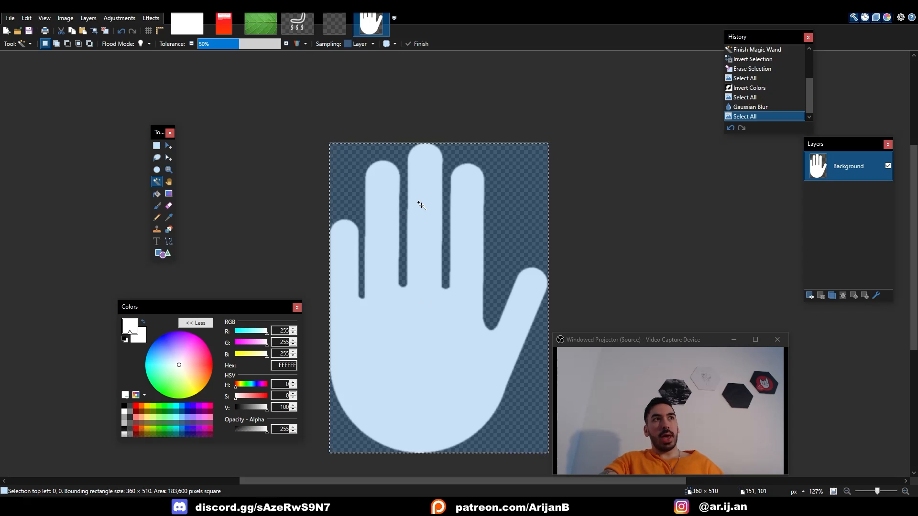
click(224, 24)
key(ctrl+shift+n)
key(ctrl+v)
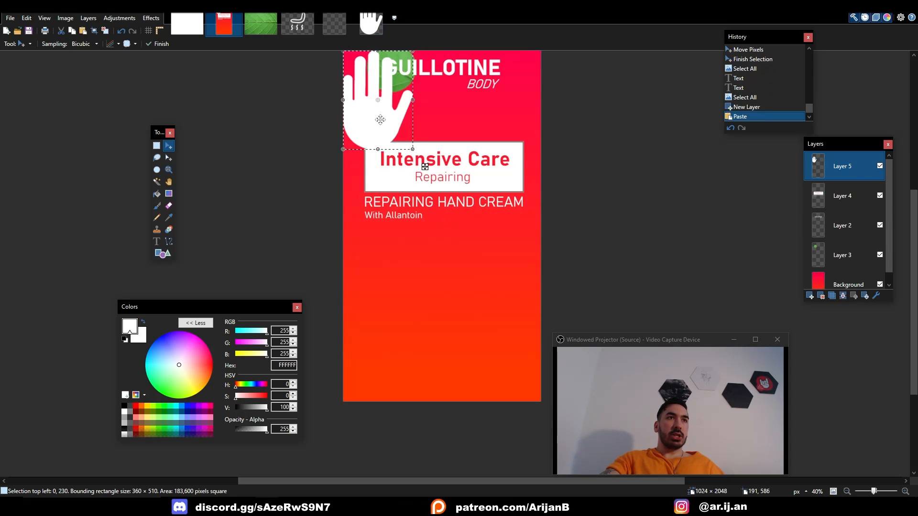
drag(380, 119, 409, 289)
drag(402, 277, 409, 292)
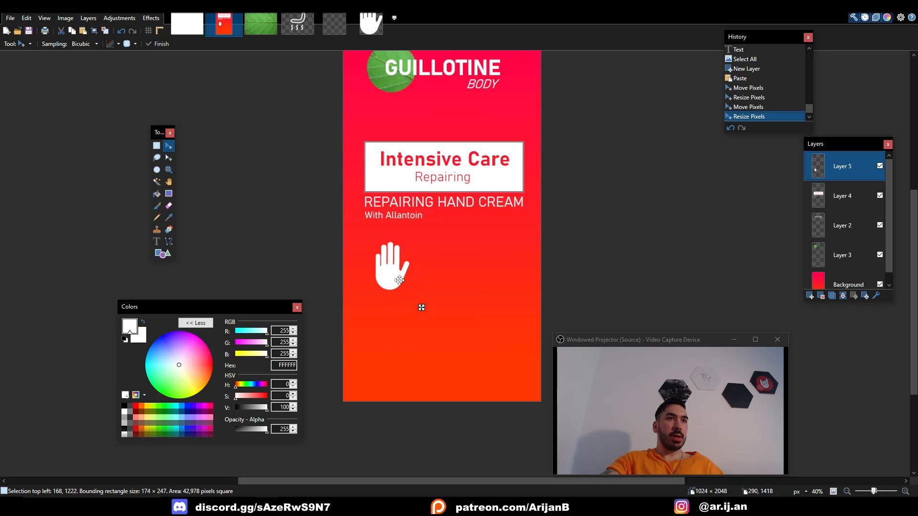
ctrl+scroll(399, 280, up, 2)
click(163, 253)
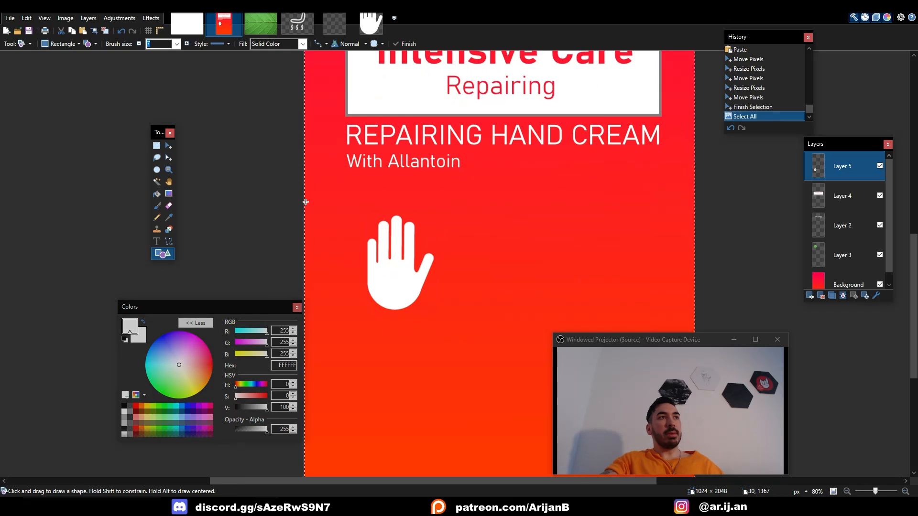
click(156, 146)
click(241, 180)
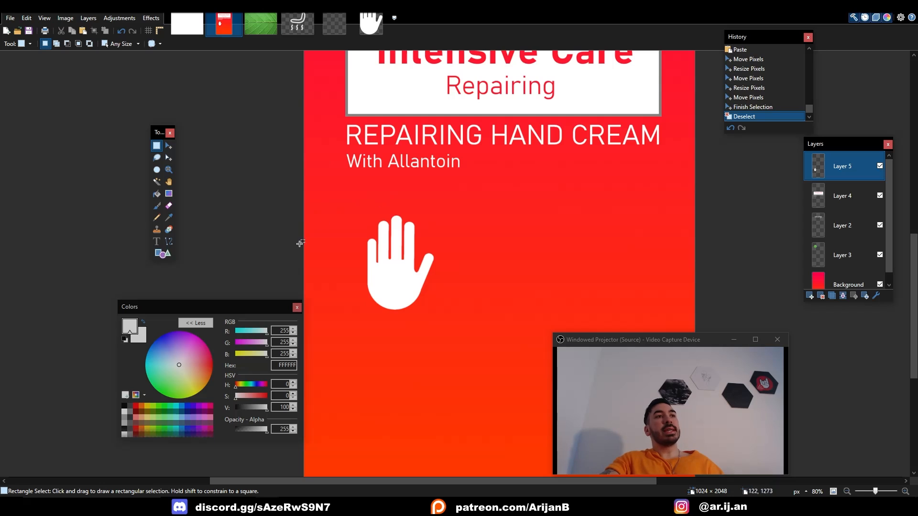
click(163, 253)
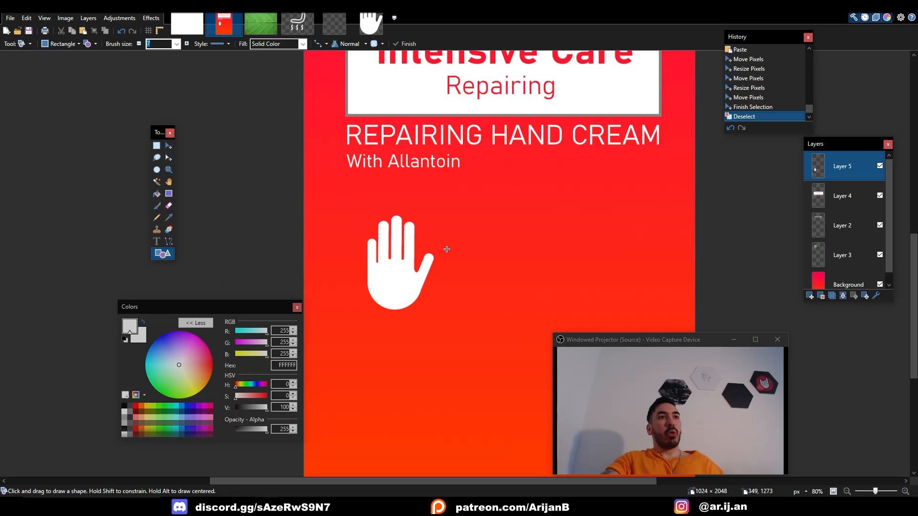
key(ctrl+z)
key(ctrl+z)
click(162, 253)
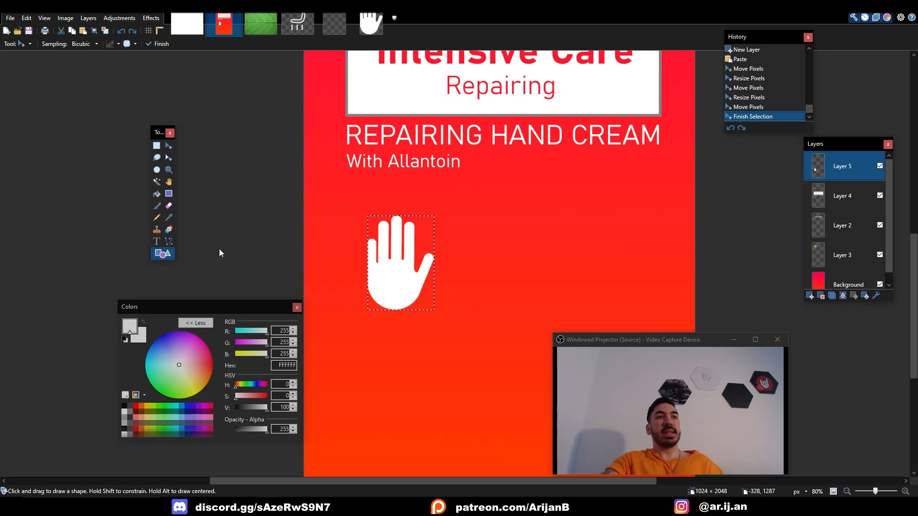
drag(430, 262, 421, 244)
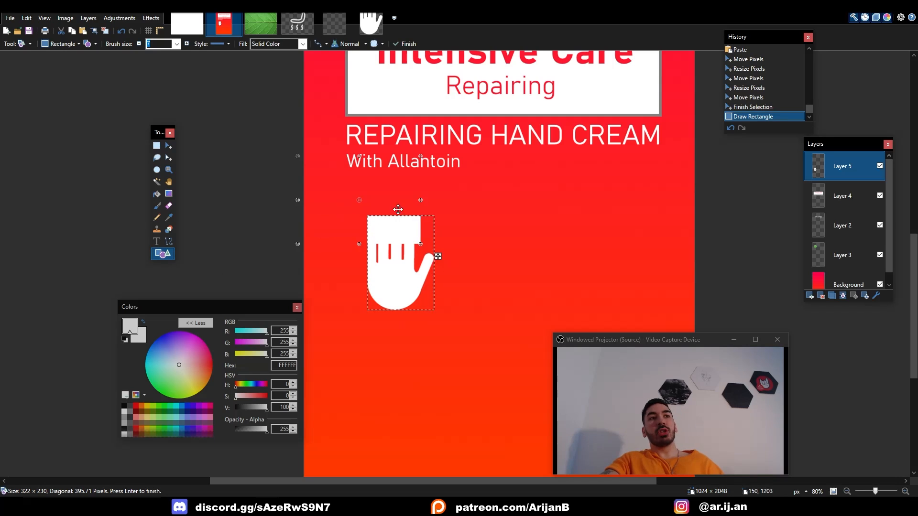
- Clear the selection and draw a white circle outline about 278 × 278 px around the hand icon, with brush size 11
key(ctrl+d)
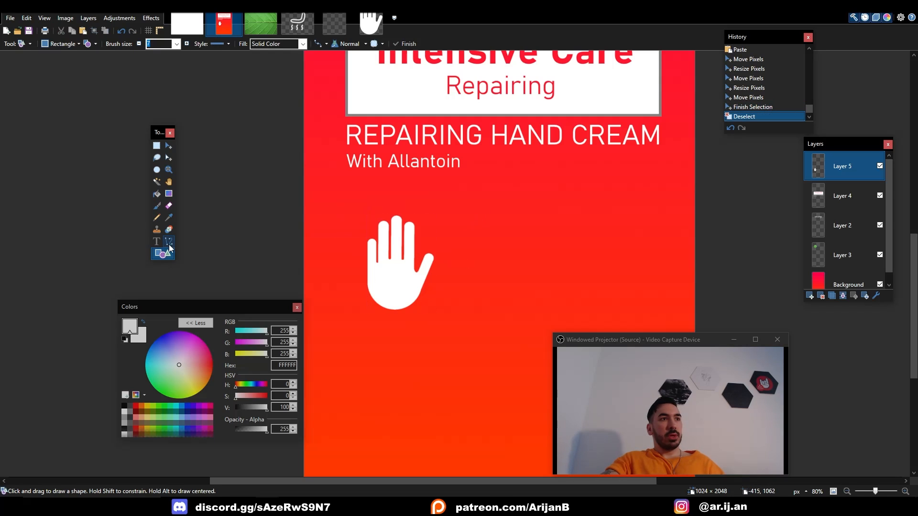
click(95, 44)
click(96, 57)
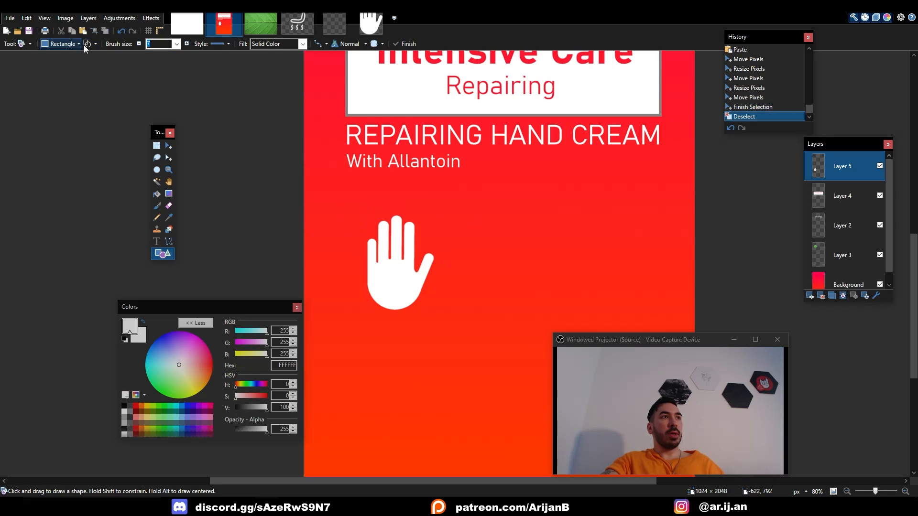
click(59, 43)
click(79, 66)
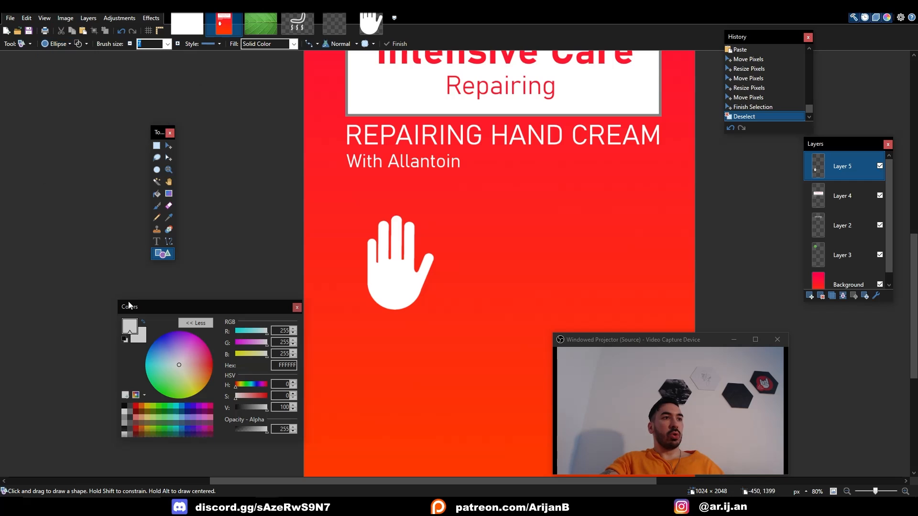
ctrl+scroll(360, 246, up, 2)
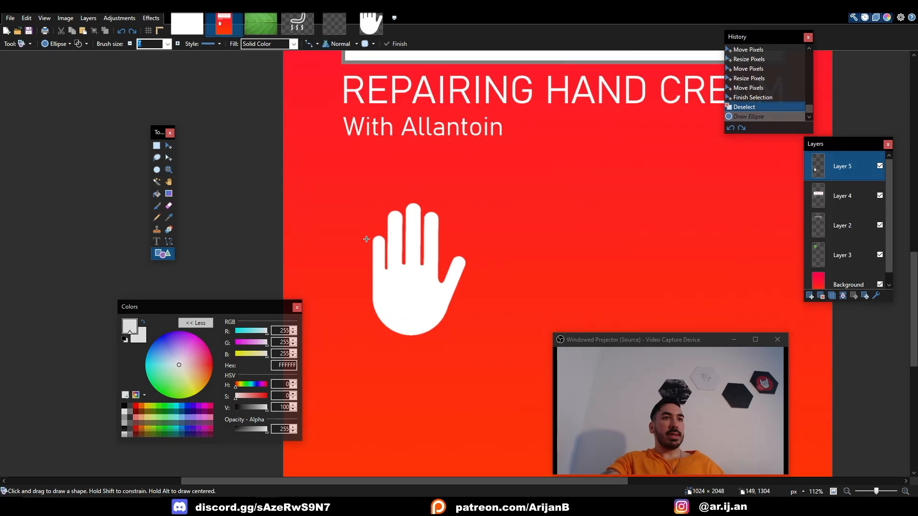
shift+drag(417, 287, 482, 364)
click(178, 44)
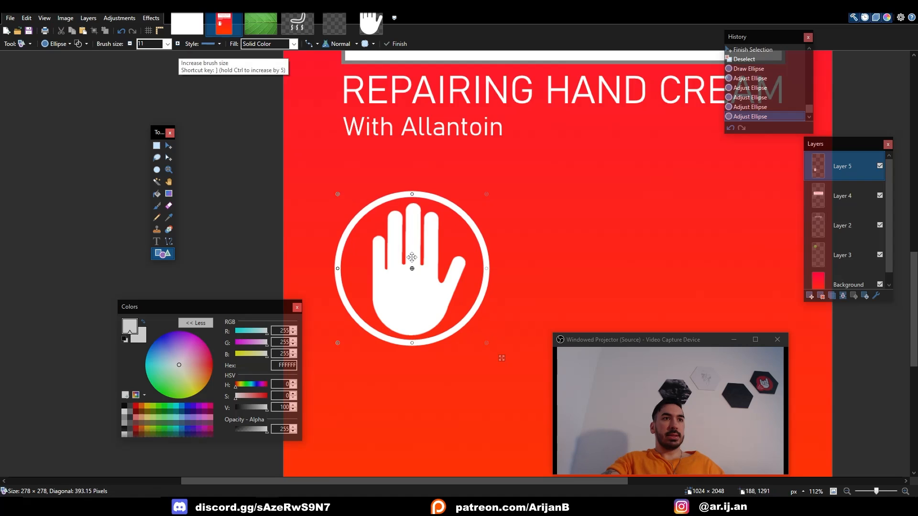
key(ctrl+a)
ctrl+scroll(435, 287, down, 2)
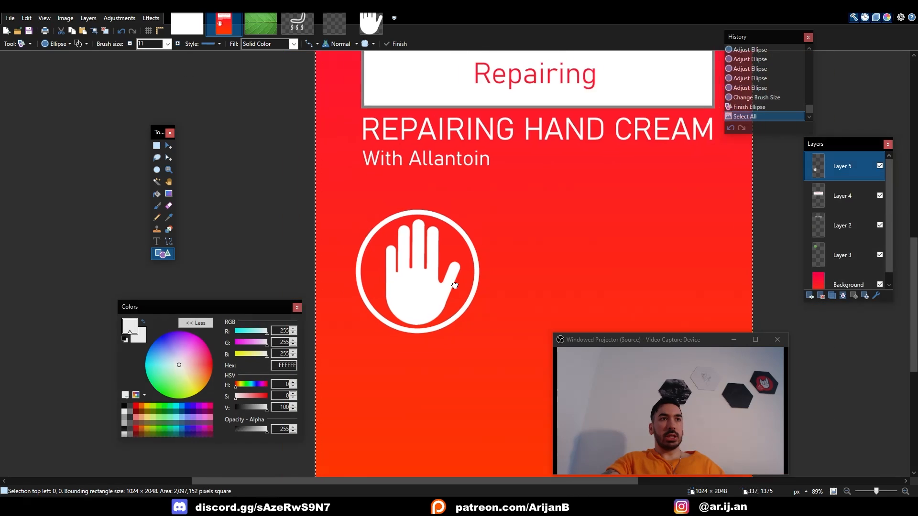
- Add the text "Repairs and nourishes" in white Bahnschrift Light beside the circled hand icon
middle_drag(434, 293, 357, 298)
click(156, 242)
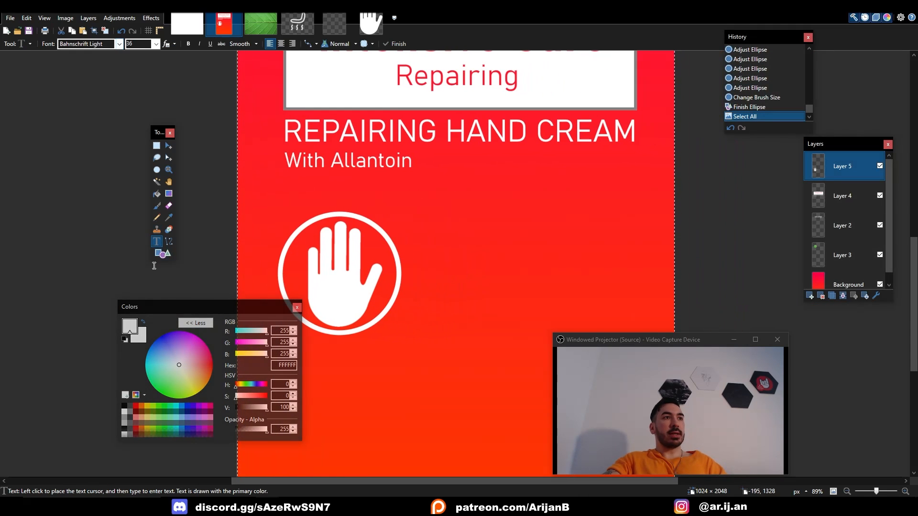
click(423, 268)
text(Repairs and nourishes)
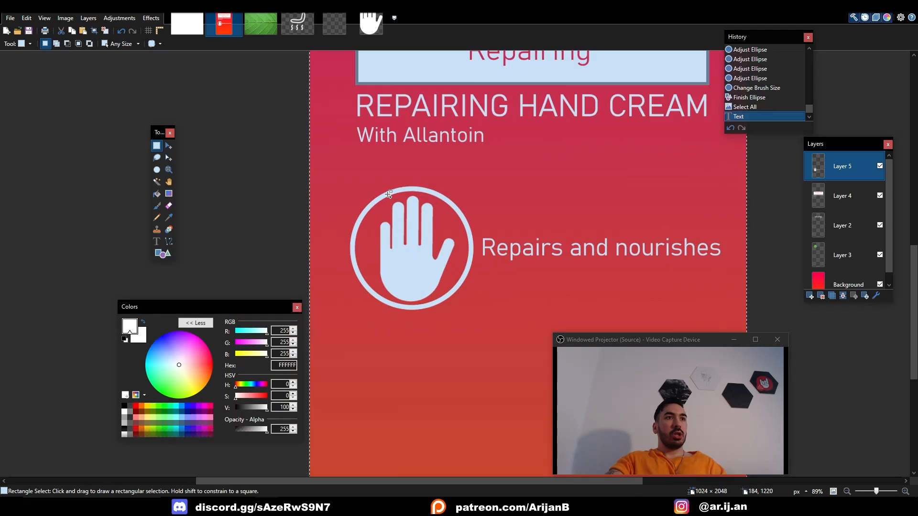
key(ctrl+a)
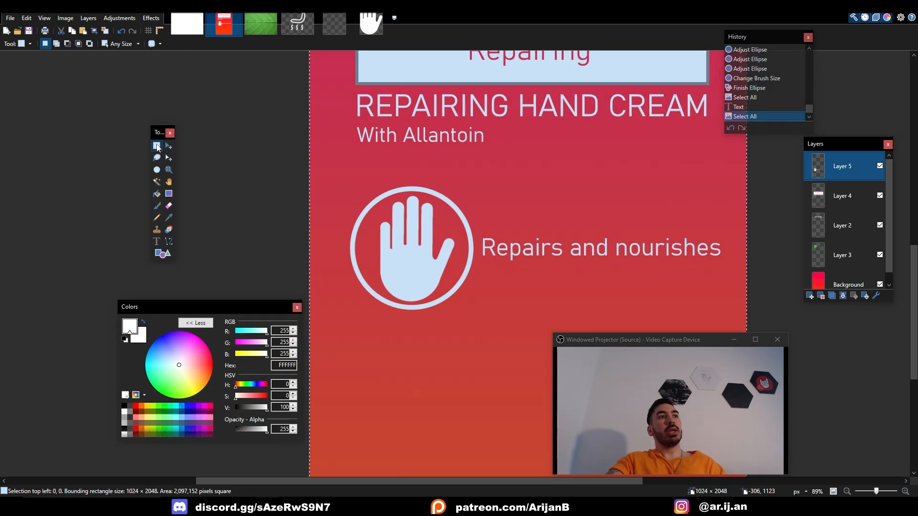
- Cut and repaste the circled hand icon, shrink it and align it with the edge of the text block above
drag(344, 176, 477, 321)
key(ctrl+x)
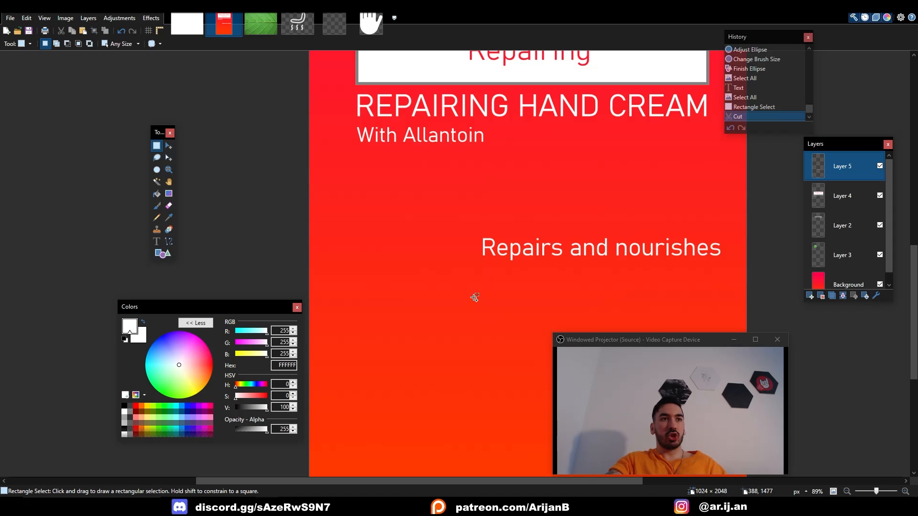
key(ctrl+v)
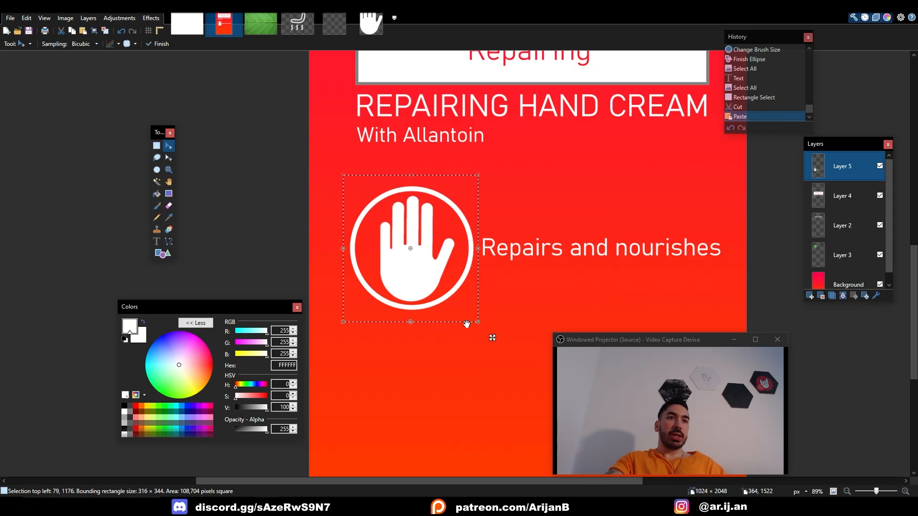
drag(479, 319, 443, 285)
drag(457, 299, 460, 313)
key(ctrl+a)
- Cut and repaste the "Repairs and nourishes" text, moving it closer to the icon and centering it vertically beside it
key(s)
drag(479, 227, 524, 264)
drag(710, 274, 736, 275)
key(ctrl+x)
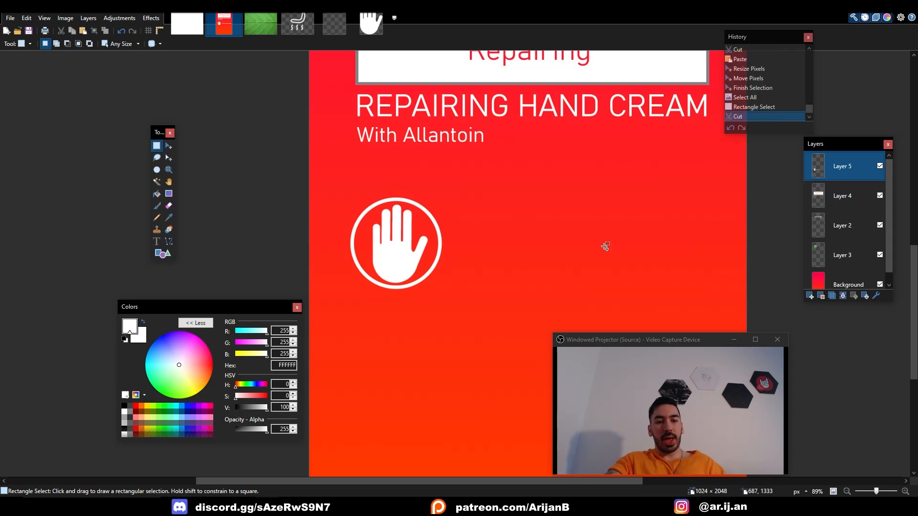
key(ctrl+v)
drag(644, 258, 618, 253)
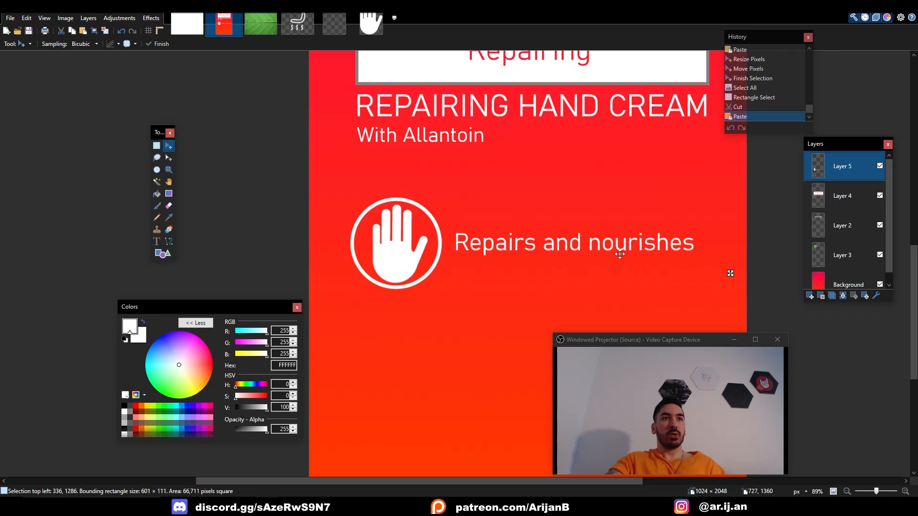
key(ctrl+a)
- Draw a white filled rounded rectangle about 825 × 94 px below the hand icon and text, with brush size 12
click(162, 254)
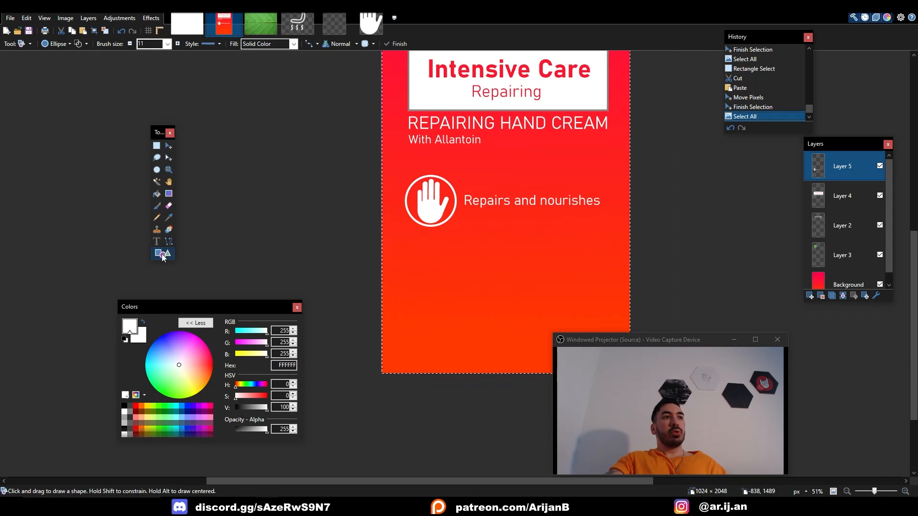
click(55, 43)
click(66, 72)
ctrl+scroll(294, 189, up, 2)
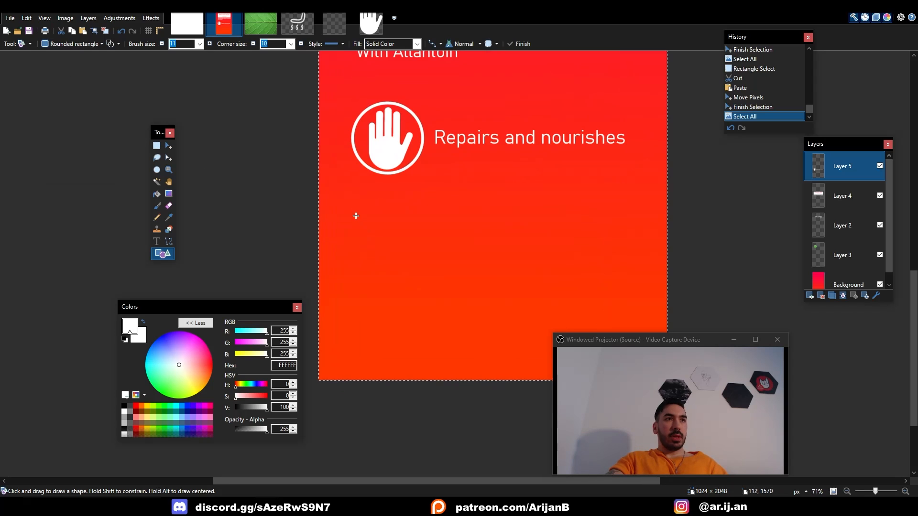
mouse_move(356, 209)
mouse_down()
mouse_move(382, 228)
mouse_move(635, 242)
mouse_up()
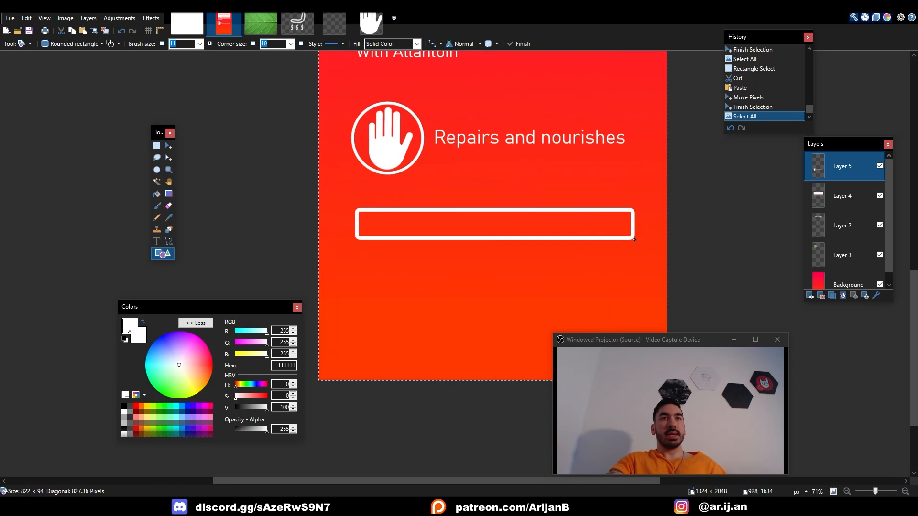
ctrl+scroll(635, 242, up, 2)
click(111, 43)
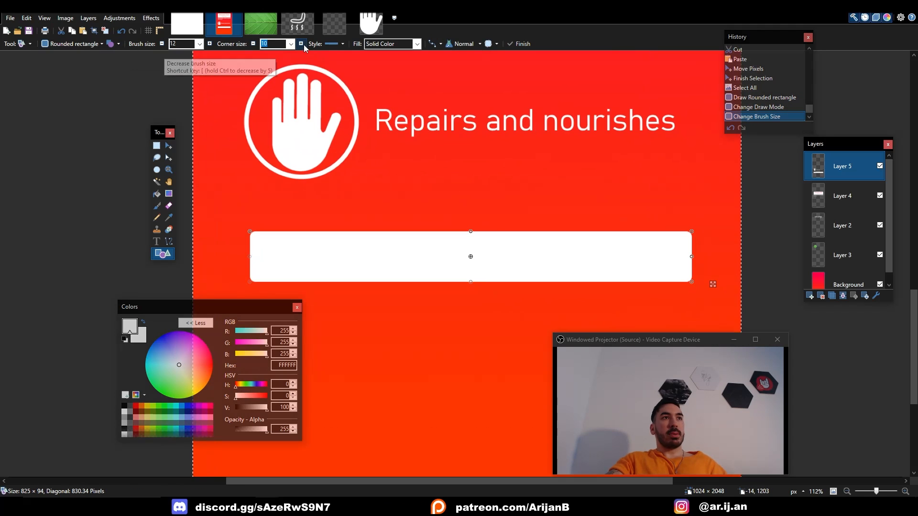
- Increase the rounded rectangle's corner size to 26
click(301, 44)
click(300, 43)
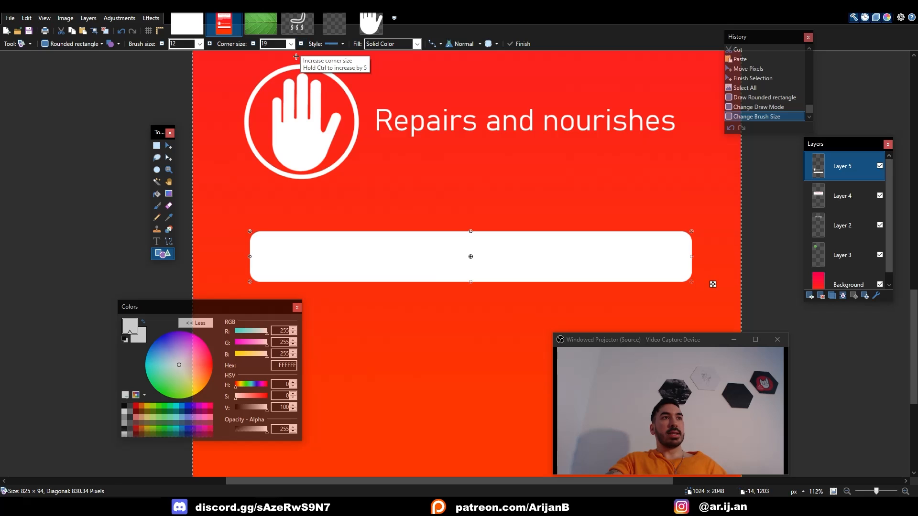
click(301, 44)
click(301, 43)
click(300, 44)
click(300, 43)
click(301, 44)
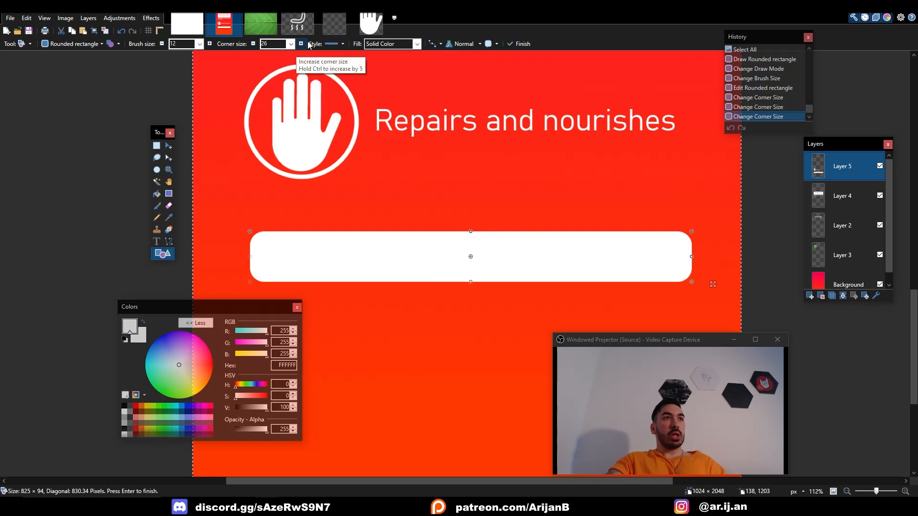
- Increase the white rounded rectangle's corner size to 51 so its ends become fully round
ctrl+click(301, 44)
ctrl+click(304, 44)
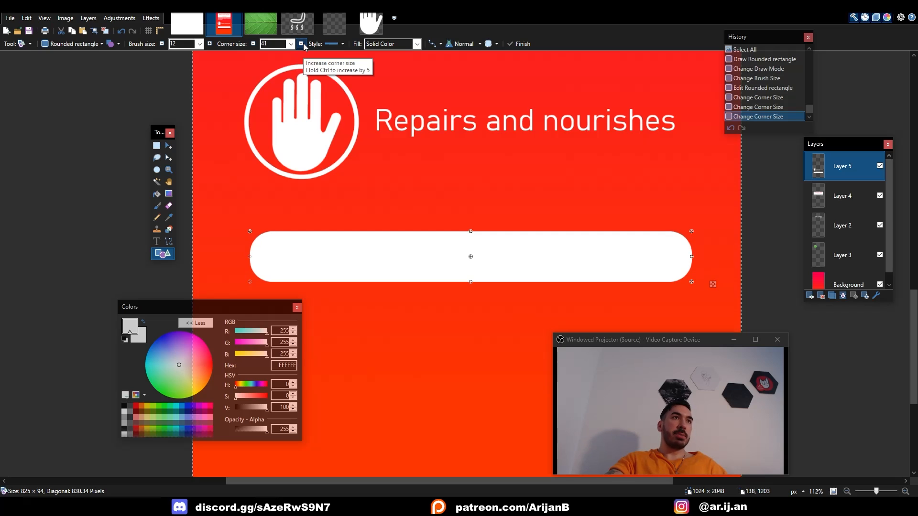
ctrl+click(303, 44)
ctrl+click(303, 44)
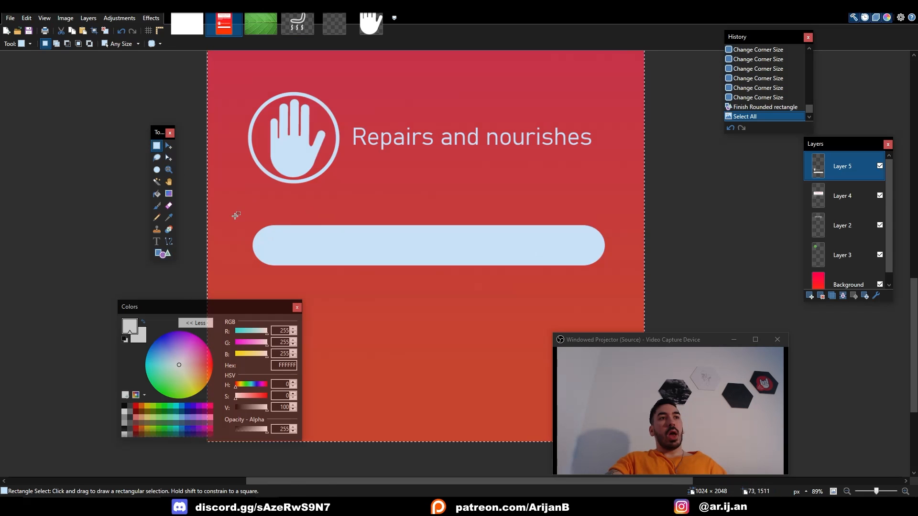
- Cut and repaste the white banner, shift it slightly to the right, and reselect the whole canvas
drag(238, 215, 621, 286)
key(ctrl+x)
key(ctrl+v)
drag(512, 260, 517, 260)
key(ctrl+a)
- Sample the red-orange FF2F0C from the Background layer as the primary color
click(169, 217)
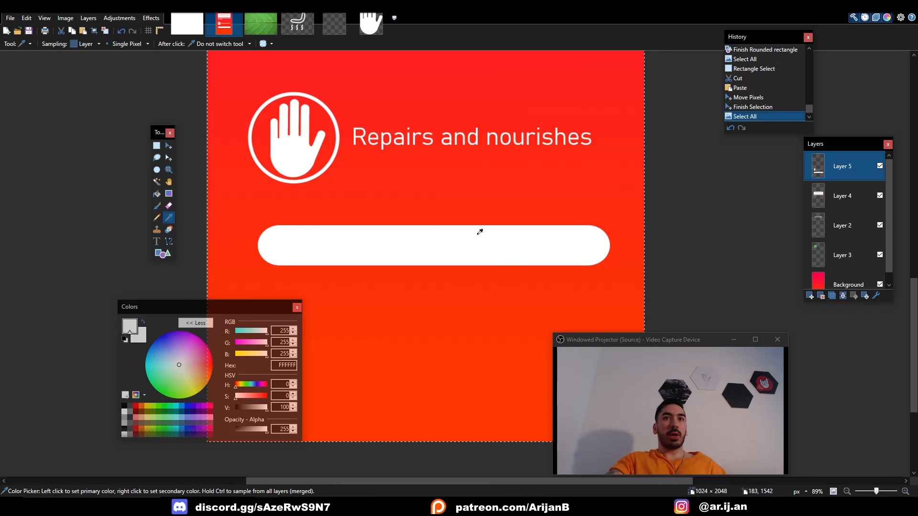
click(846, 283)
click(235, 240)
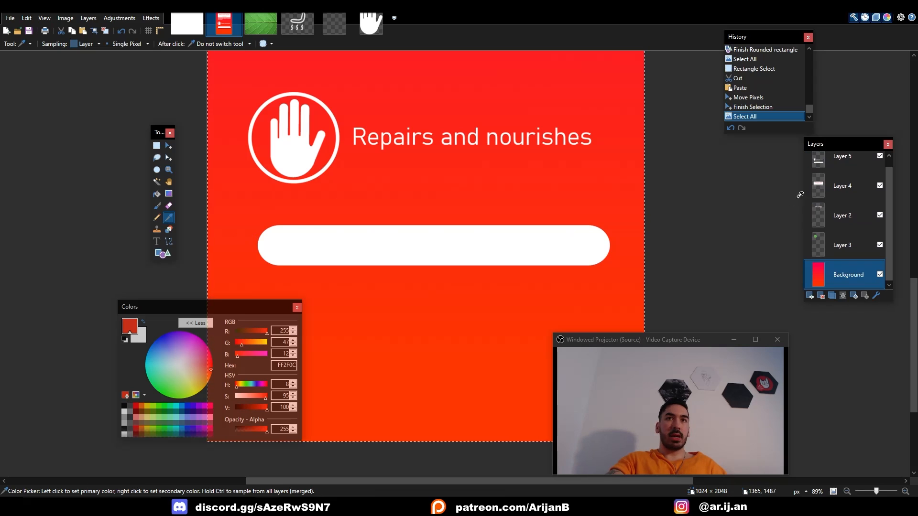
- Add the bold text "DAMAGED HANDS" on Layer 5 and center it inside the white banner
click(841, 159)
click(156, 241)
click(287, 243)
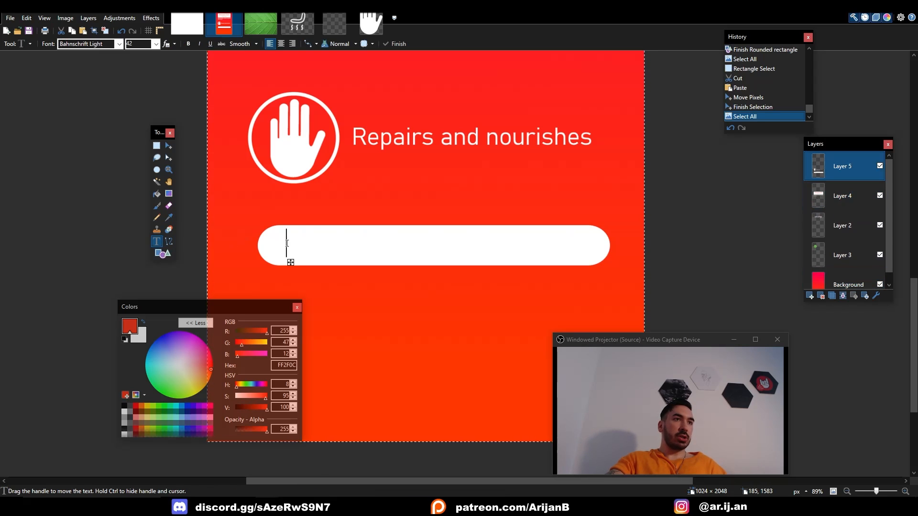
text(DAMAGED HANDS)
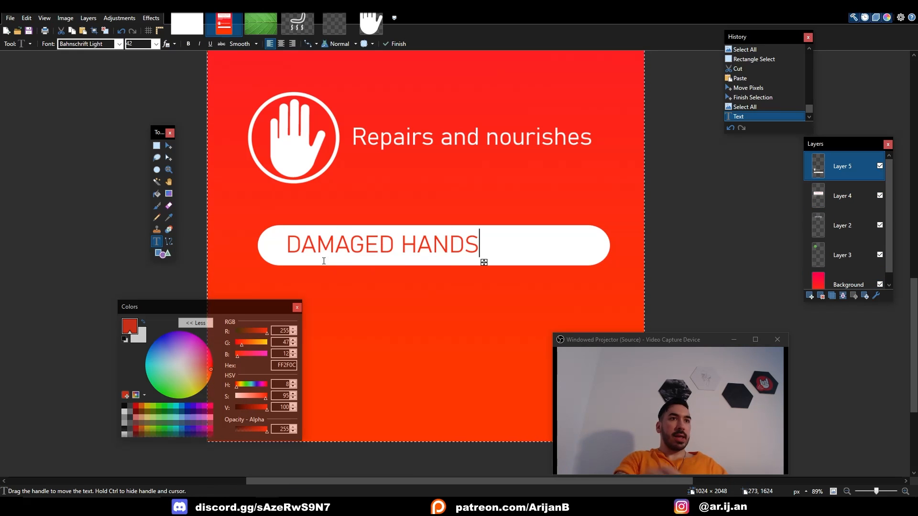
key(ctrl+b)
drag(483, 263, 532, 265)
- Add the white text "dermatologically tested" centered below the banner
click(380, 311)
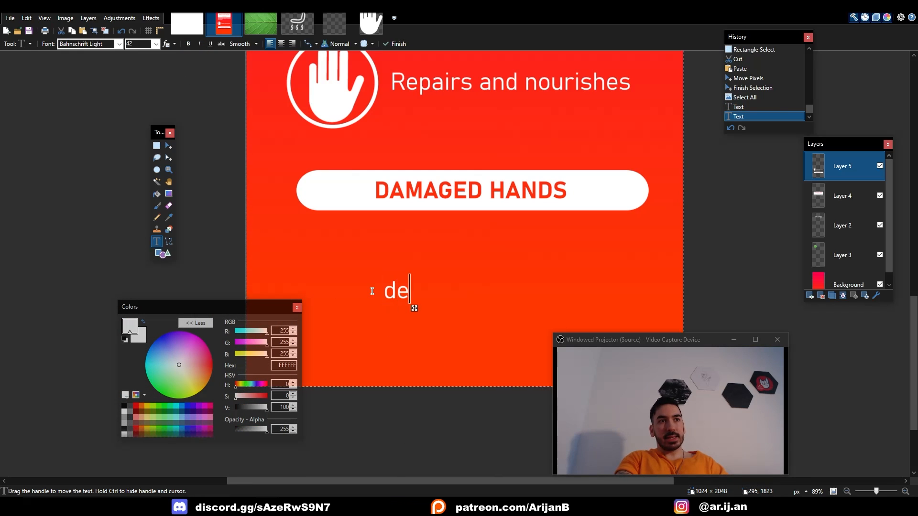
text(rmatol)
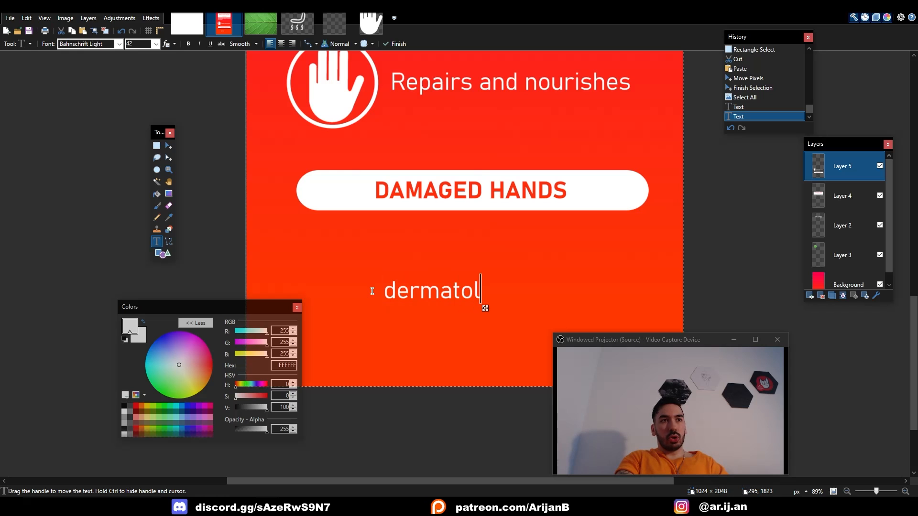
text(ogically tested)
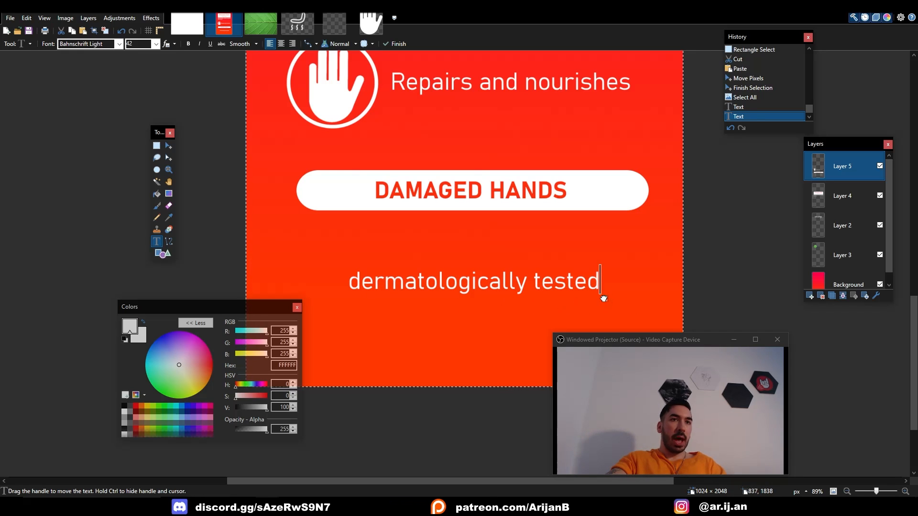
- On a new layer, draw a white outlined rectangle about 712 × 131 px around "dermatologically tested" with brush size 4
key(ctrl+shift+n)
click(170, 259)
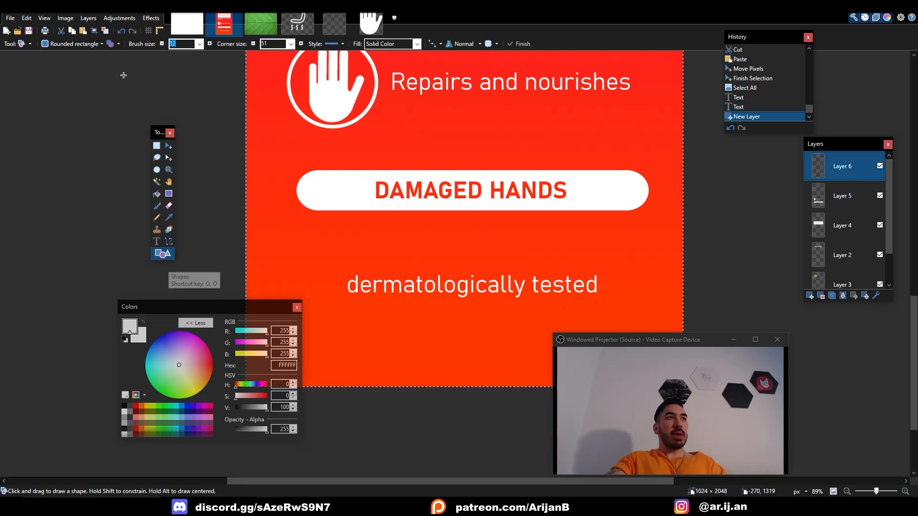
click(60, 44)
click(49, 63)
text(4)
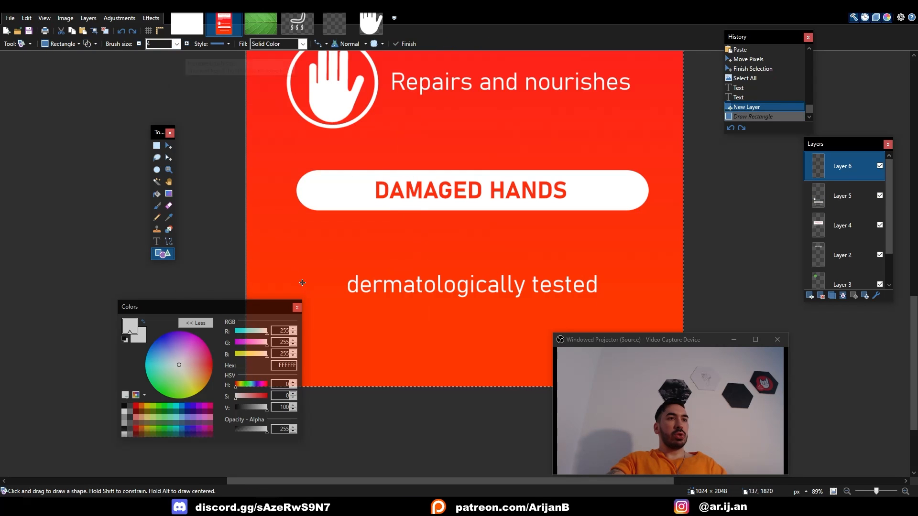
mouse_move(290, 255)
mouse_down()
mouse_move(394, 333)
mouse_move(582, 318)
mouse_up()
key(ctrl+z)
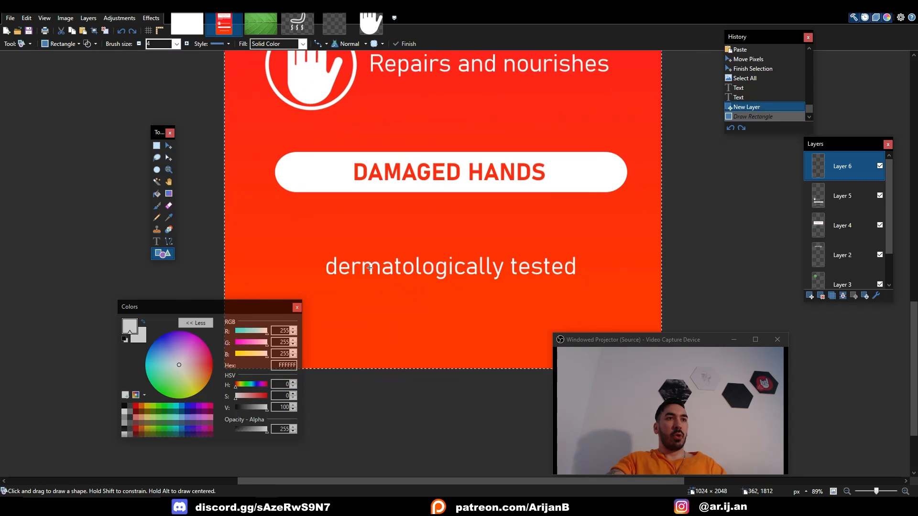
mouse_move(283, 238)
mouse_down()
mouse_move(411, 293)
mouse_move(579, 292)
mouse_up()
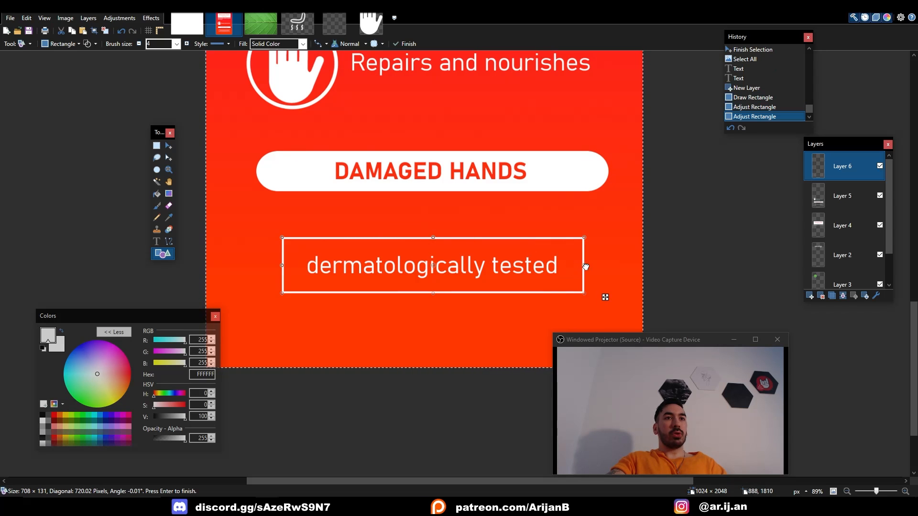
drag(585, 266, 587, 266)
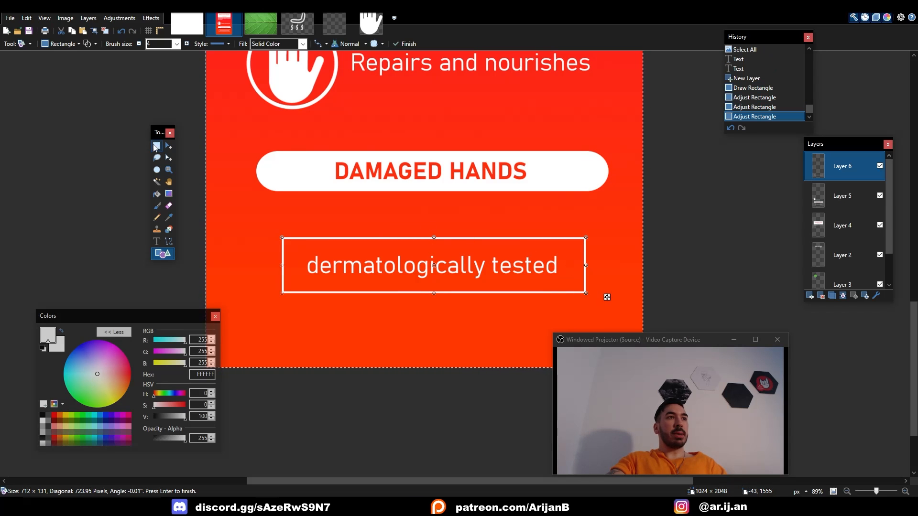
- Erase the middle part of the outlined rectangle, leaving only square brackets on both sides of the caption
click(156, 145)
ctrl+scroll(320, 250, up, 2)
drag(291, 217, 631, 322)
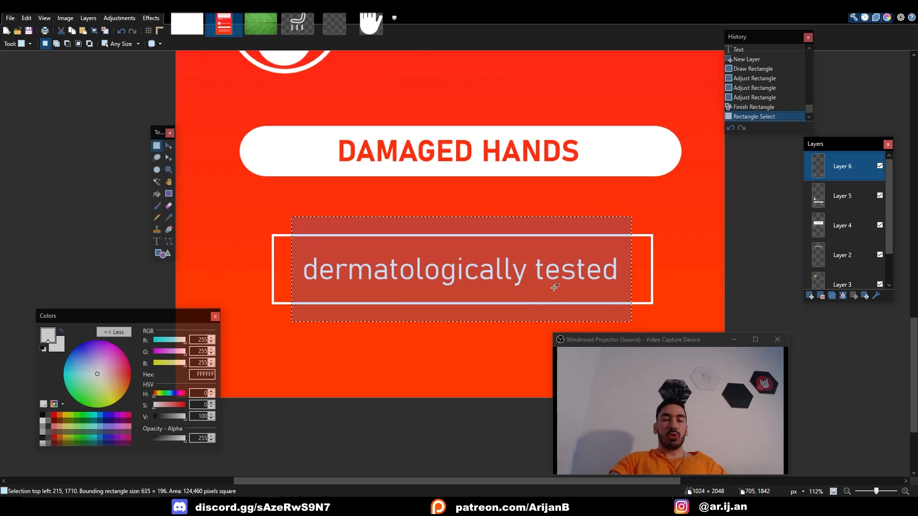
key(Delete)
key(ctrl+a)
ctrl+scroll(472, 256, down, 2)
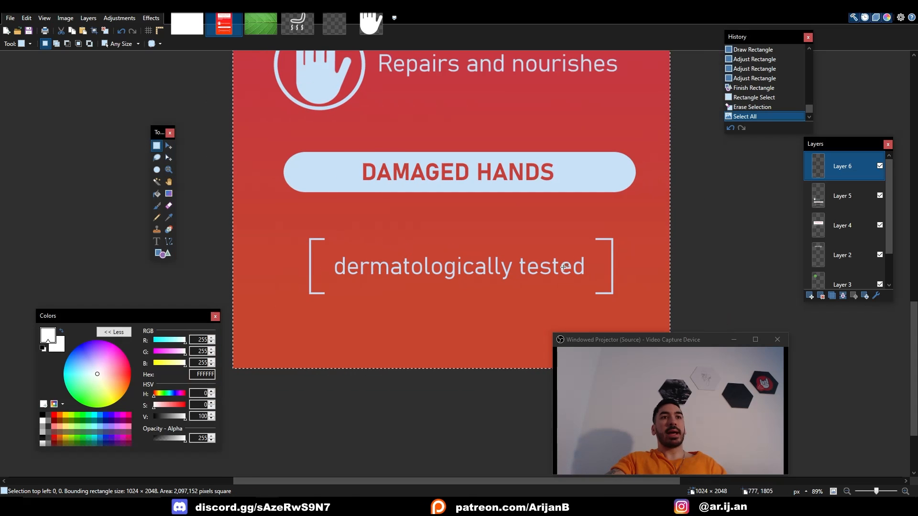
ctrl+scroll(565, 267, down, 1)
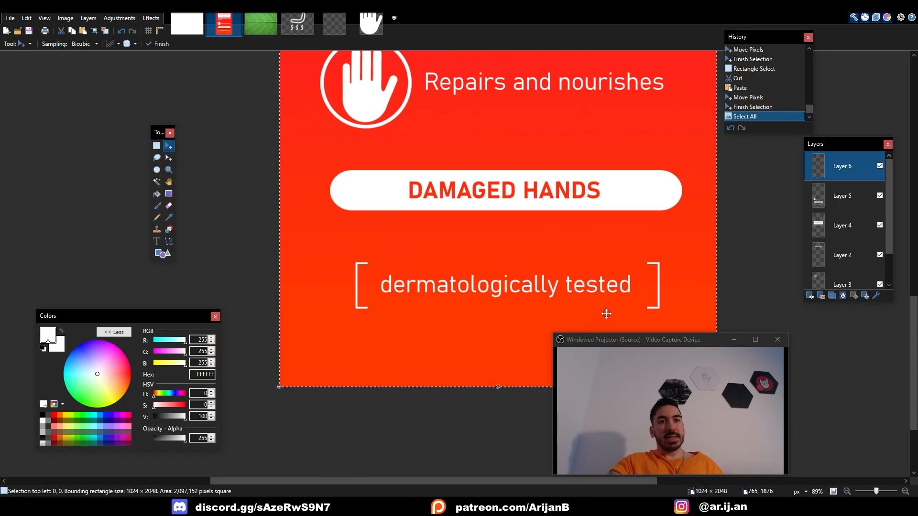
- Clear the selection, flatten the image, and save it as the PNG "Hand lotion label" in the Pictures folder
ctrl+scroll(604, 311, down, 4)
key(s)
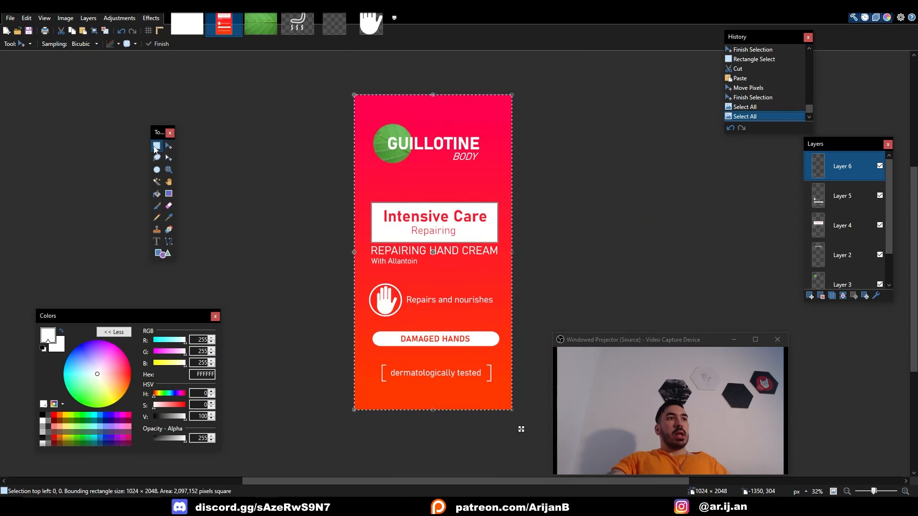
key(ctrl+a)
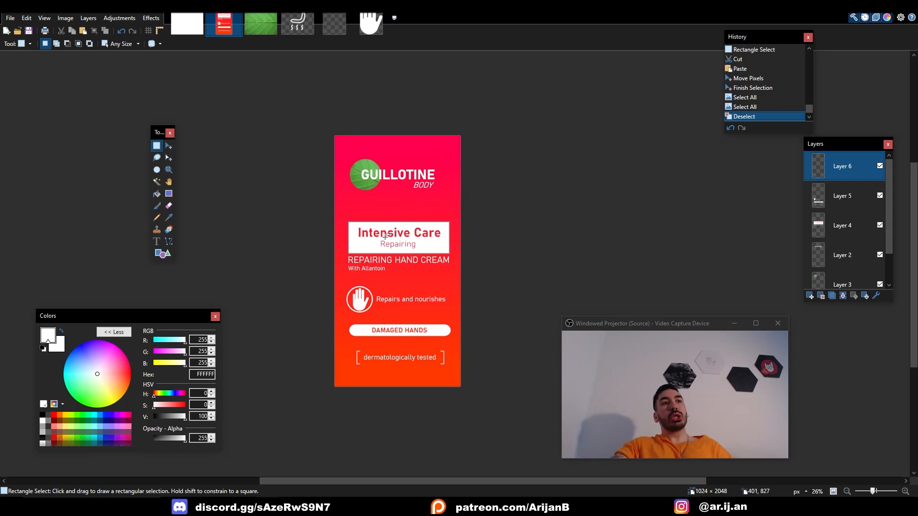
middle_drag(390, 242, 399, 246)
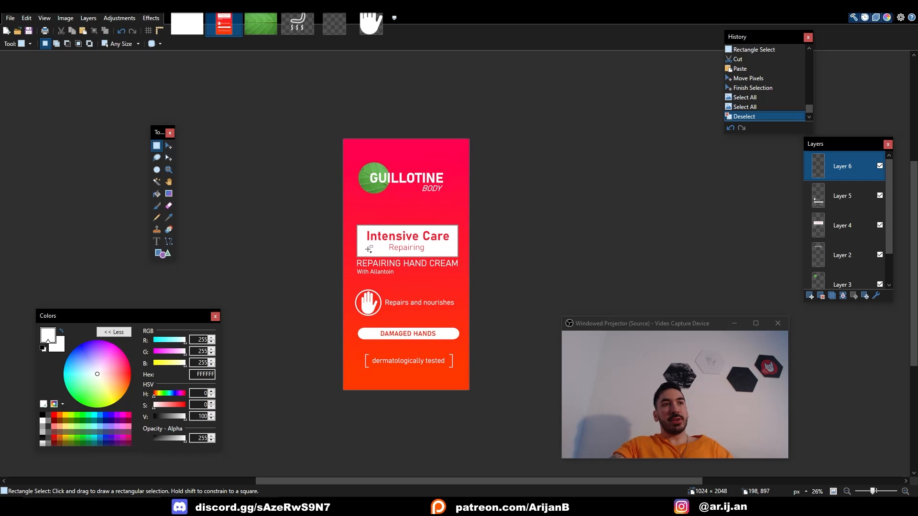
key(ctrl+shift+f)
ctrl+scroll(521, 290, up, 3)
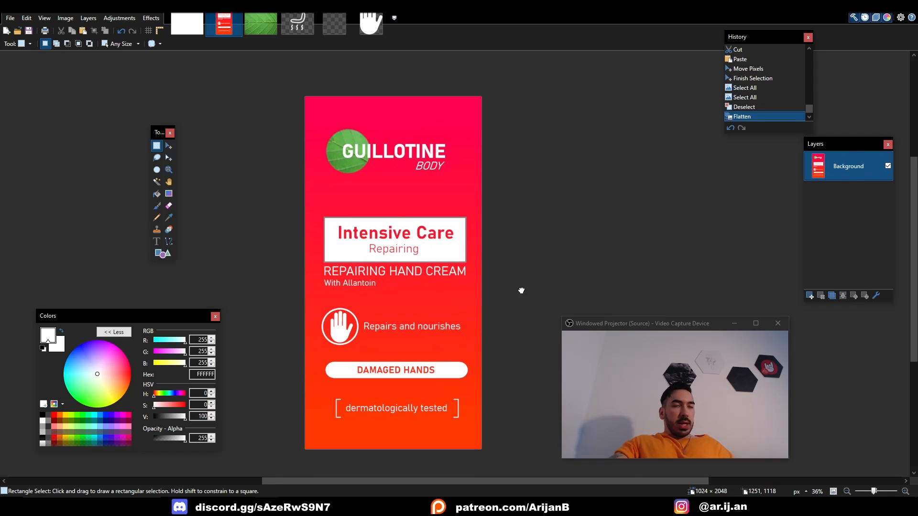
key(ctrl+shift+s)
scroll(415, 327, down, 5)
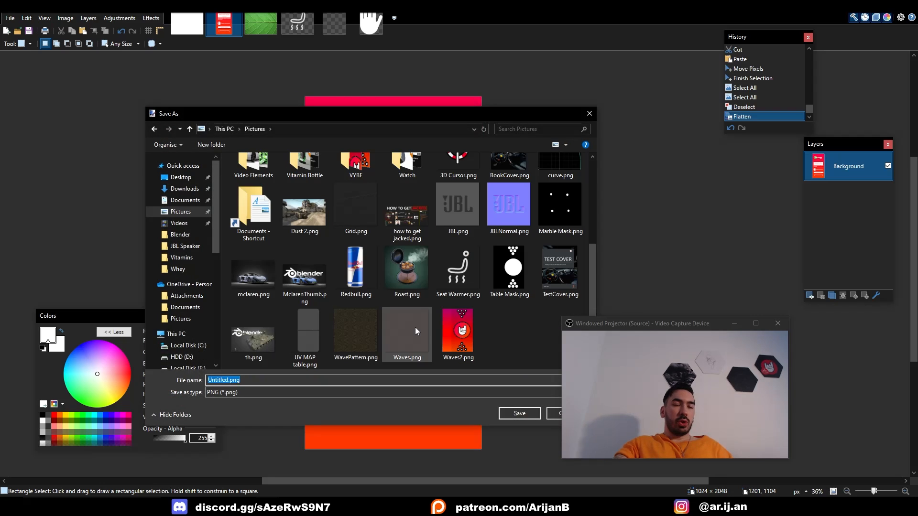
text(Hand I)
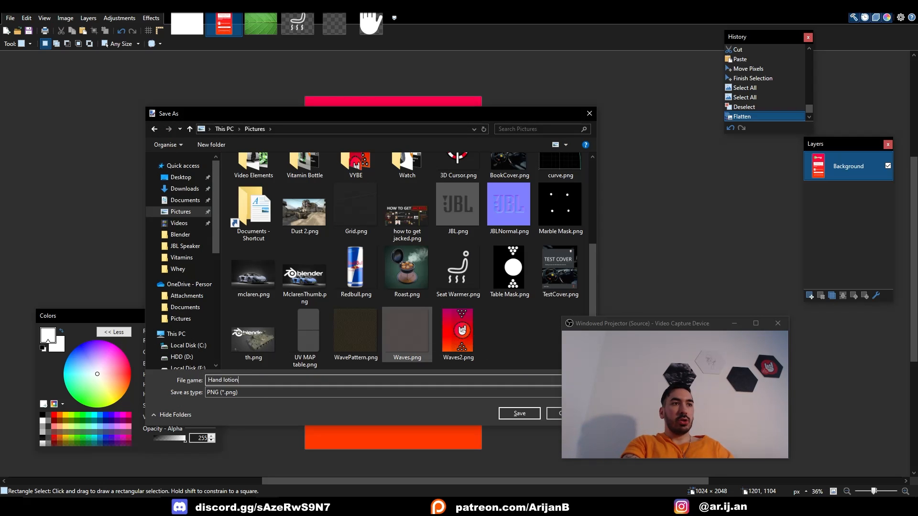
key(Return)
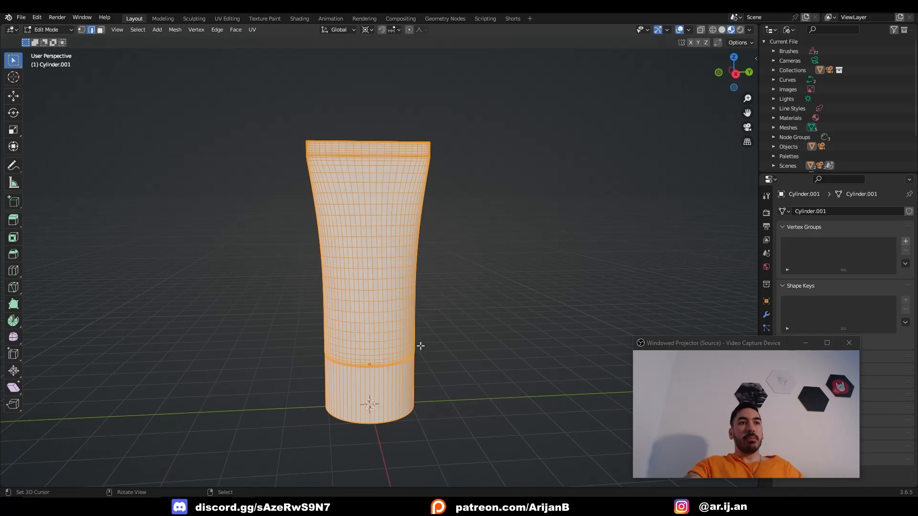
- Switch to Blender and give the tube a new material with a red base color
key(Tab)
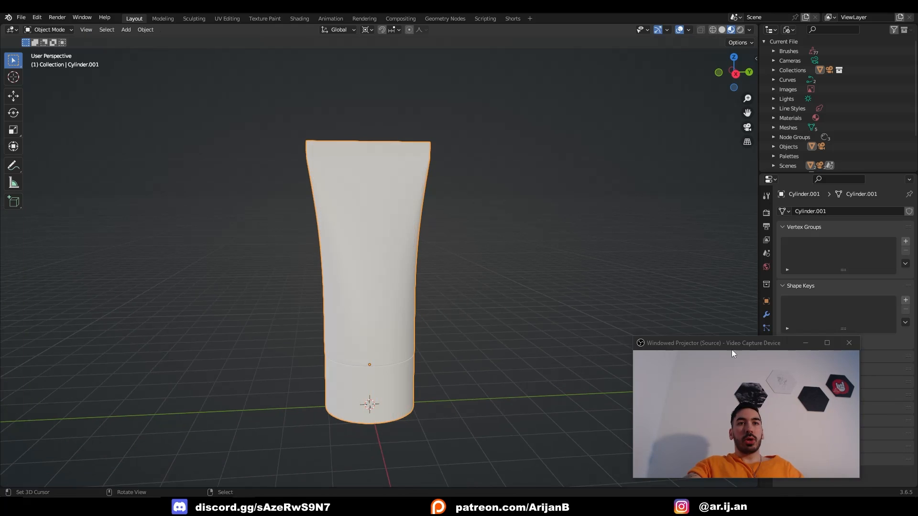
drag(731, 349, 541, 361)
click(766, 381)
click(852, 252)
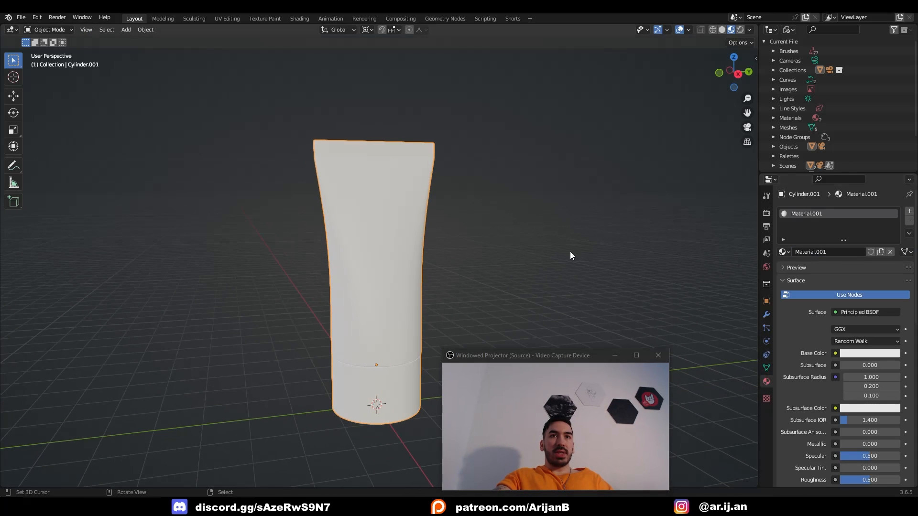
middle_drag(570, 252, 510, 235)
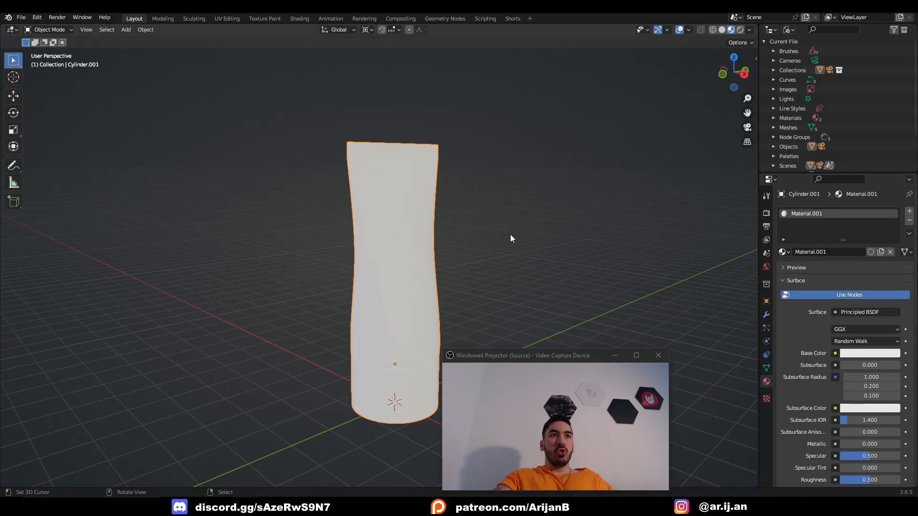
key(shift+z)
middle_drag(442, 239, 540, 242)
click(887, 354)
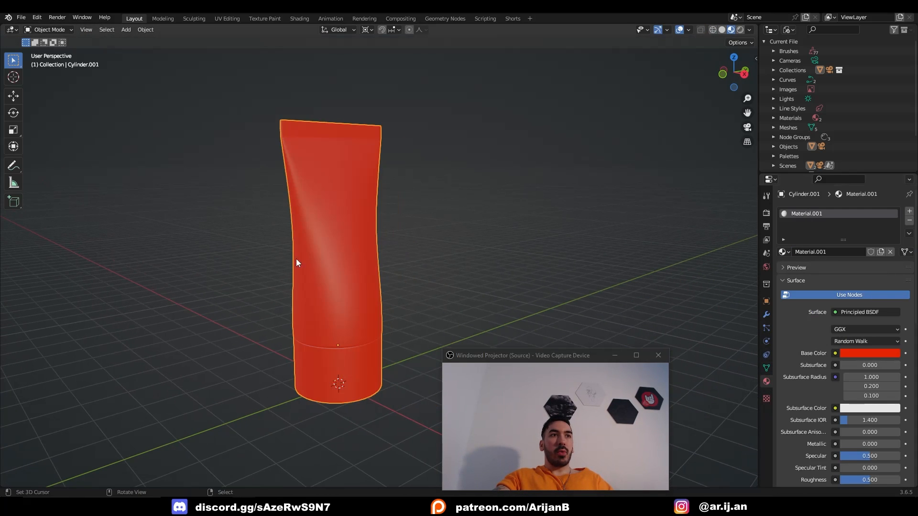
- Select the linked cap geometry in Edit Mode and assign it a second material slot with a new white material
middle_drag(297, 263, 348, 275)
key(Tab)
scroll(396, 280, up, 3)
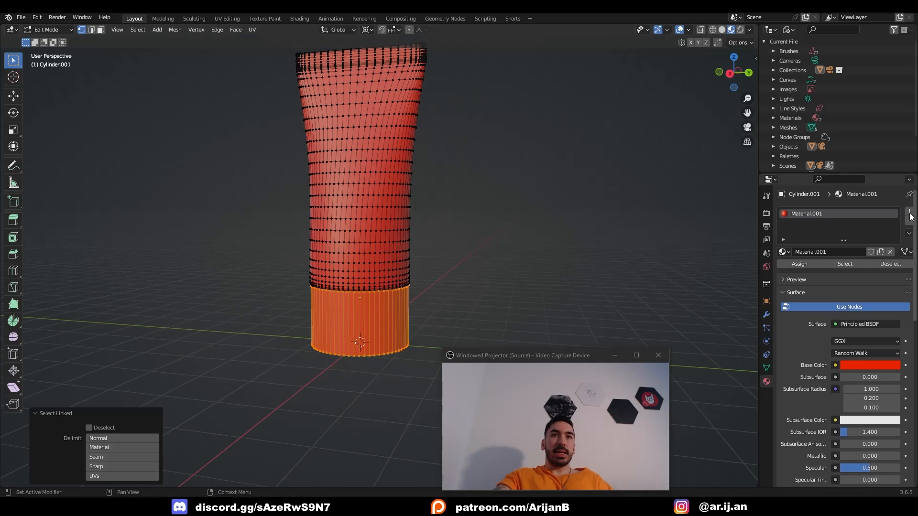
click(910, 212)
click(810, 281)
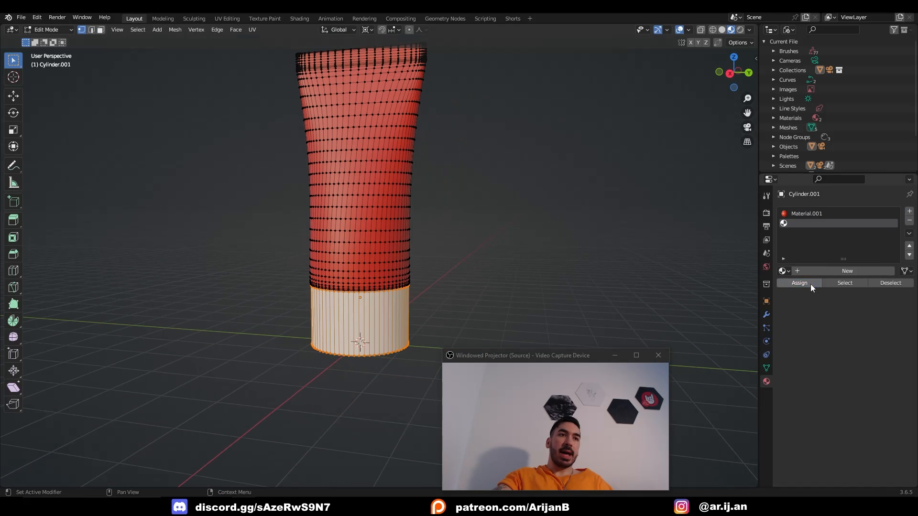
click(836, 271)
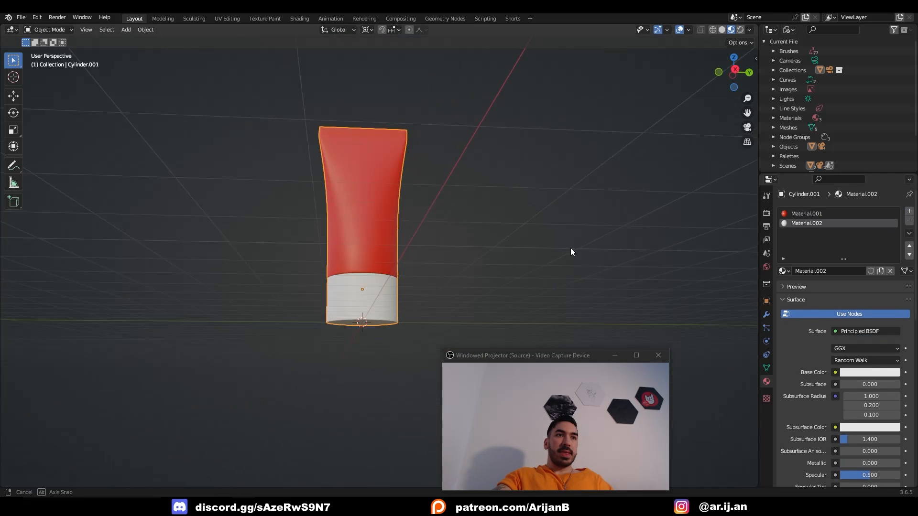
- Open the Shading workspace and rename the tube body's red material to "Label"
middle_drag(571, 248, 589, 236)
scroll(589, 236, up, 4)
scroll(825, 406, down, 2)
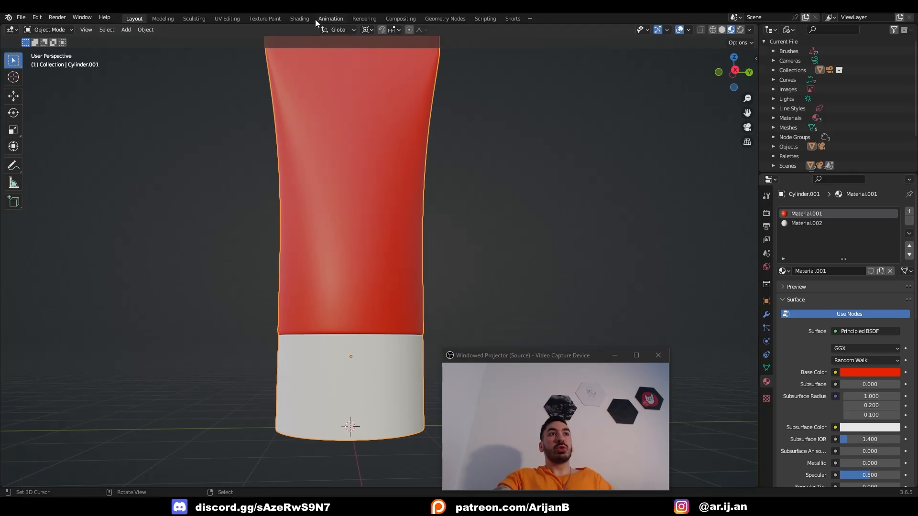
click(300, 19)
double_click(439, 294)
text(La)
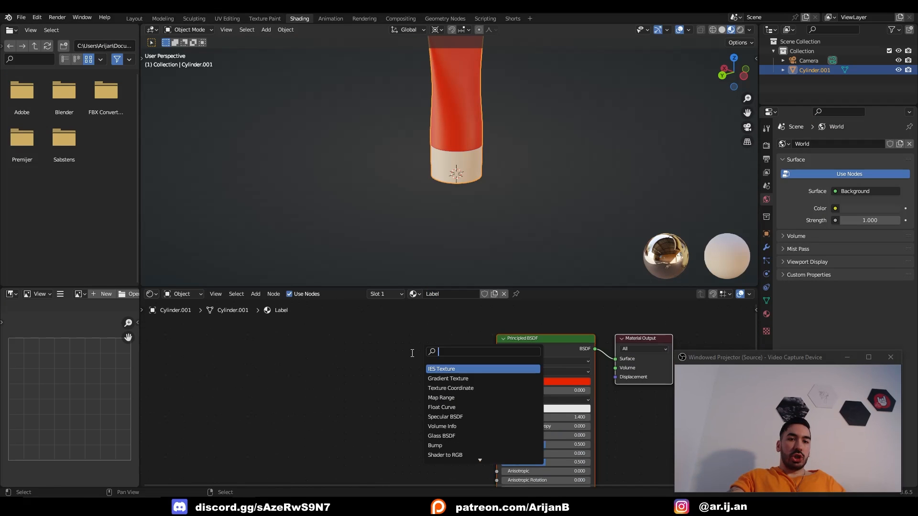
- Add an Image Texture node beside the Principled BSDF and load Hand lotion label.png into it
text(Image)
key(Return)
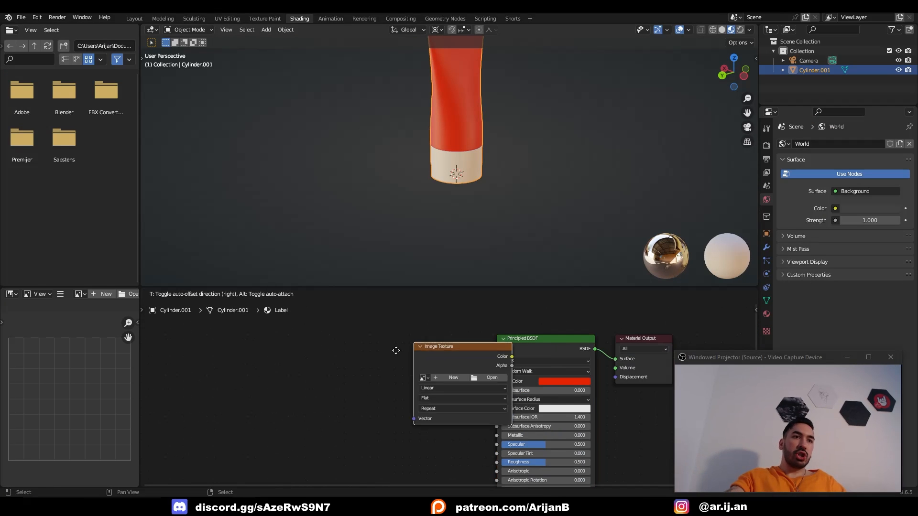
click(325, 361)
click(423, 394)
double_click(364, 153)
double_click(364, 153)
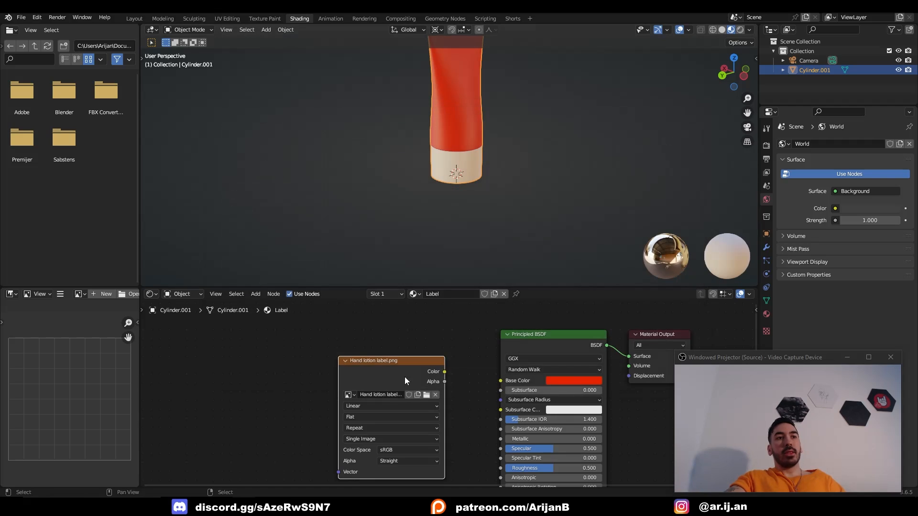
- Connect the Hand lotion label.png texture's Color output to the Principled BSDF's Base Color
drag(443, 371, 501, 380)
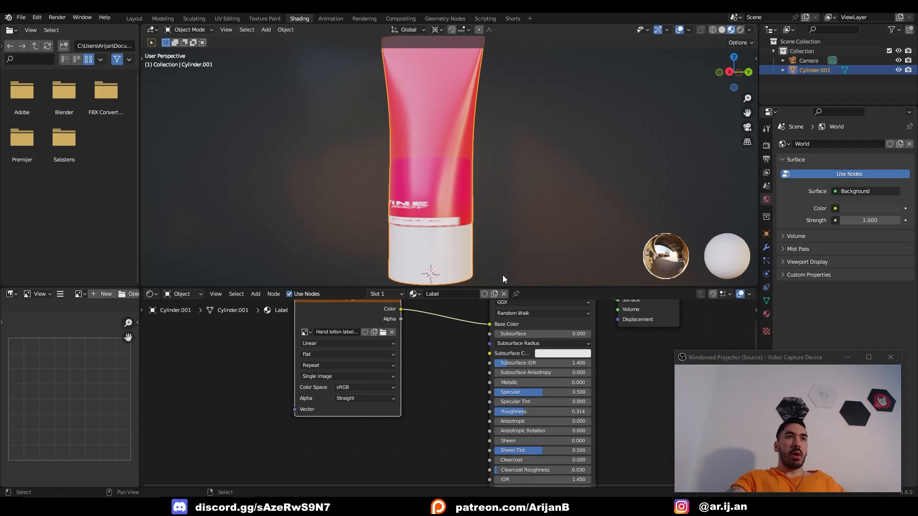
- In Edit Mode, mark the tube's vertical side edge loop and the edge ring above the cap as UV seams
key(Tab)
middle_drag(503, 279, 610, 282)
scroll(430, 134, up, 3)
shift+middle_drag(430, 62, 430, 134)
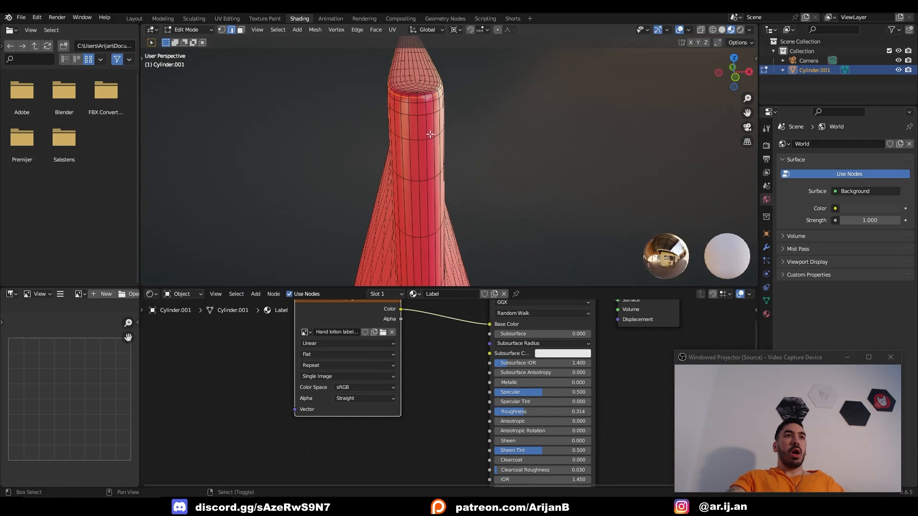
alt+click(417, 105)
key(c)
key(Escape)
scroll(475, 177, down, 5)
middle_drag(416, 84, 432, 147)
key(shift+z)
scroll(453, 201, up, 4)
shift+middle_drag(454, 201, 491, 72)
scroll(449, 108, up, 4)
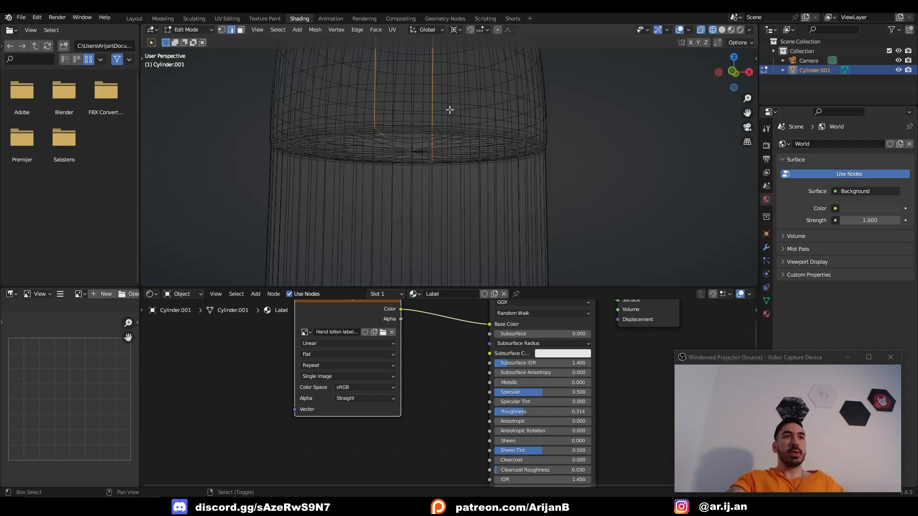
key(ctrl+e)
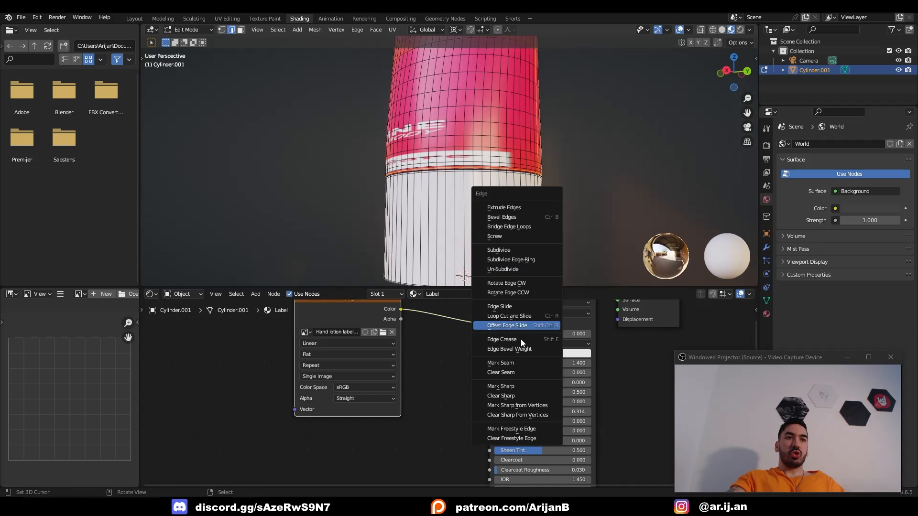
click(514, 364)
- Select the seam-bounded faces of the tube body and UV unwrap them
scroll(488, 171, down, 4)
key(a)
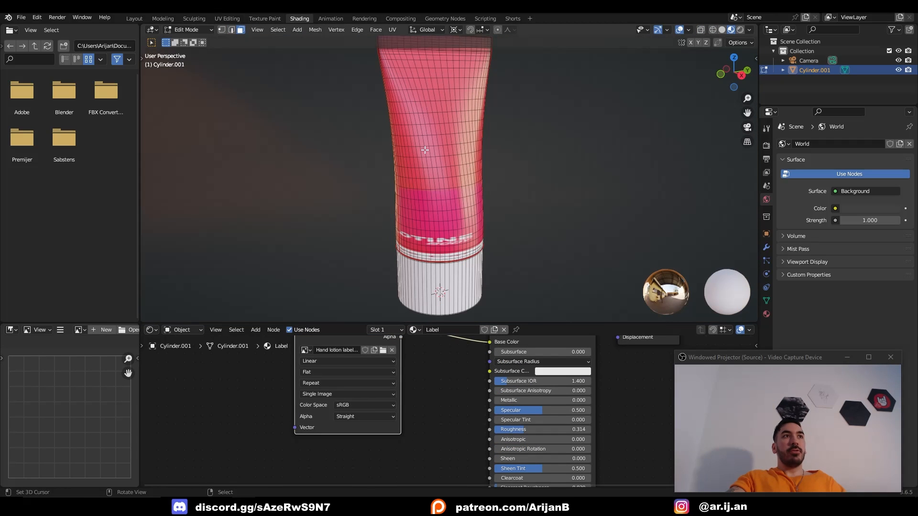
key(l)
middle_drag(417, 115, 512, 202)
key(u)
click(512, 202)
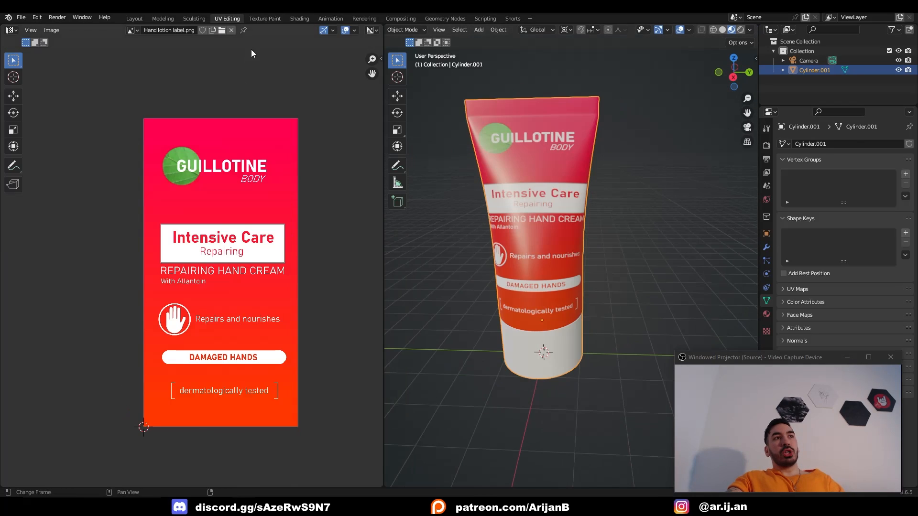
- Scale the tube body's UV island along X and Y to fit it within the label image
key(Tab)
key(s)
key(x)
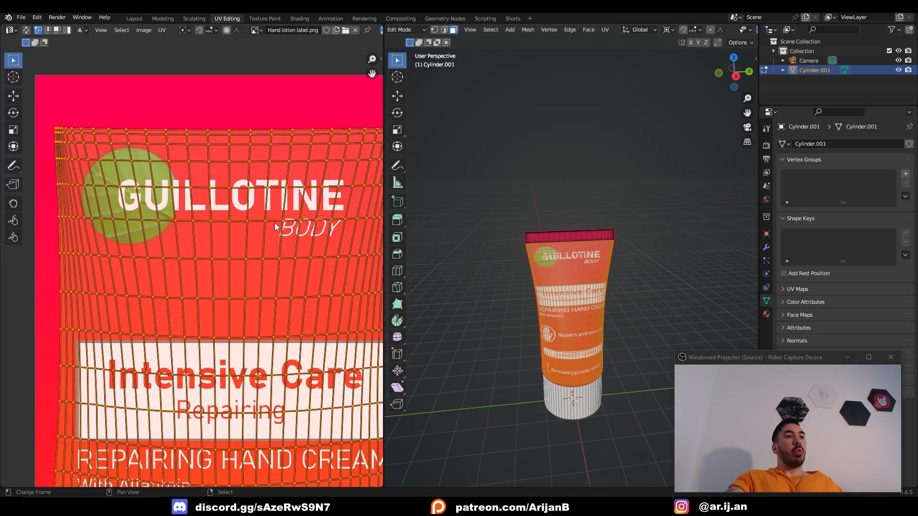
scroll(237, 265, down, 4)
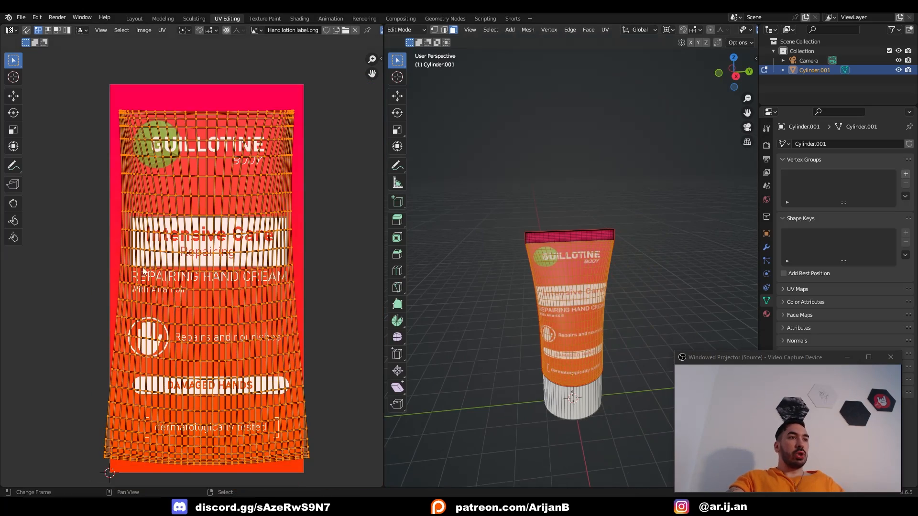
key(s)
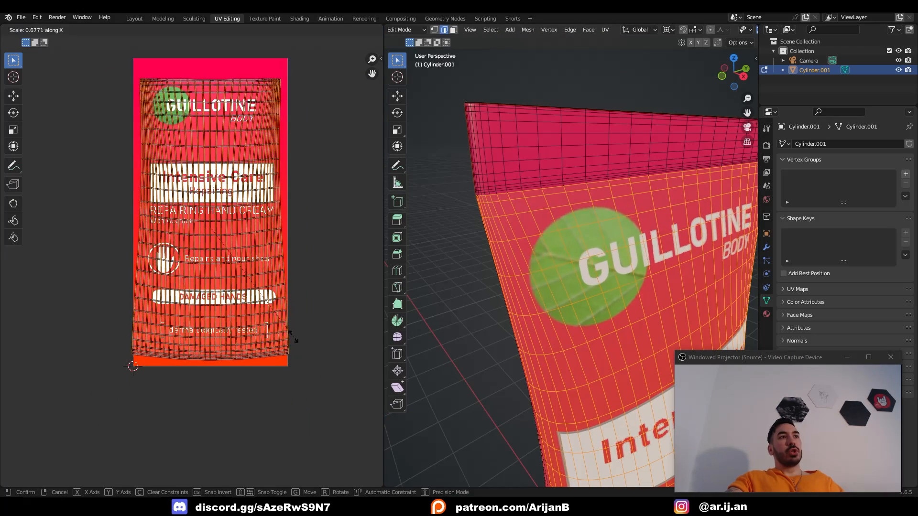
right_click(235, 272)
key(s)
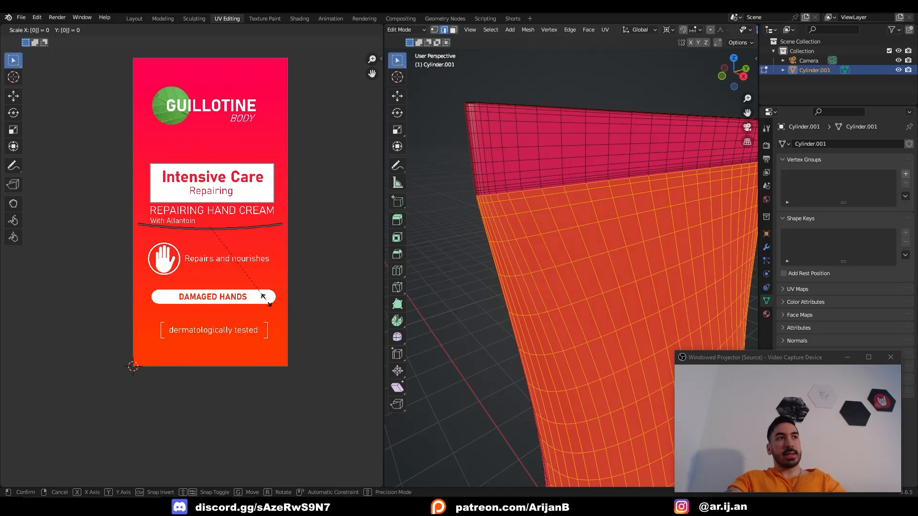
key(y)
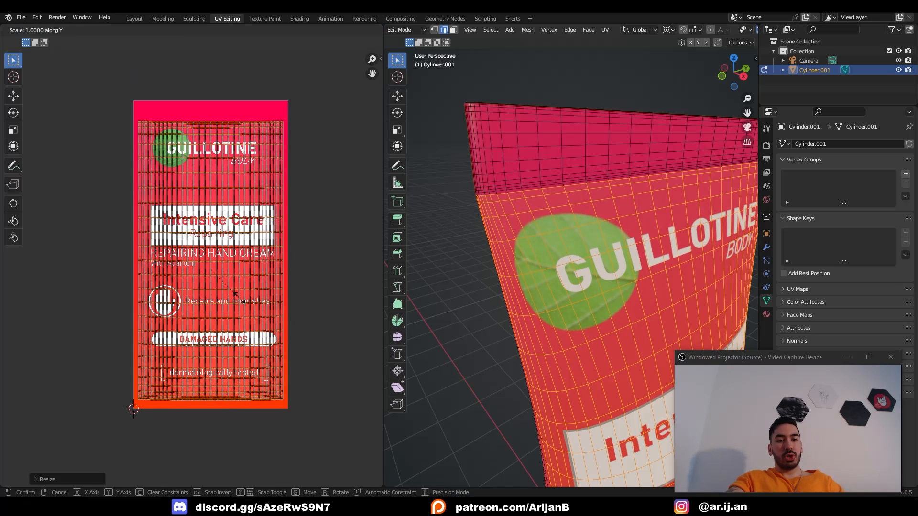
click(258, 300)
key(Tab)
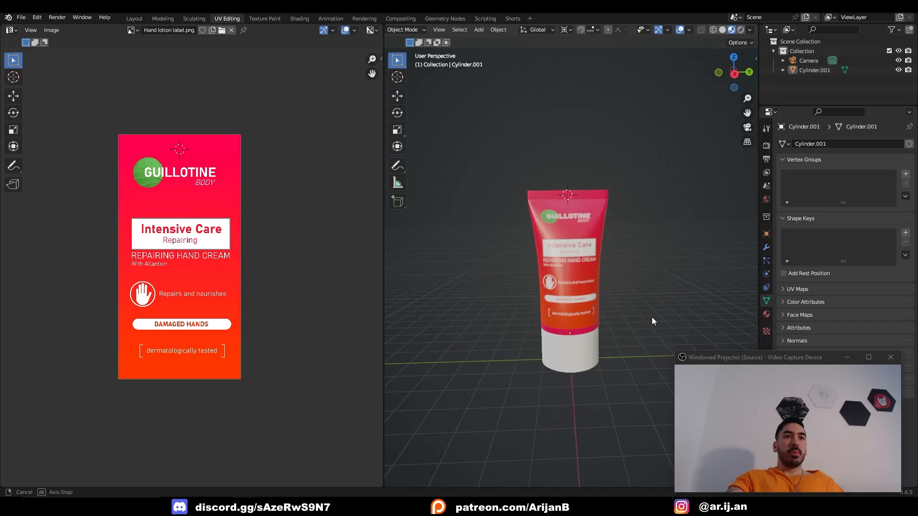
- Examine the label placement around the tube and its top crimp, comparing Object Mode with the mesh in Edit Mode
middle_drag(652, 317, 623, 278)
scroll(624, 278, up, 2)
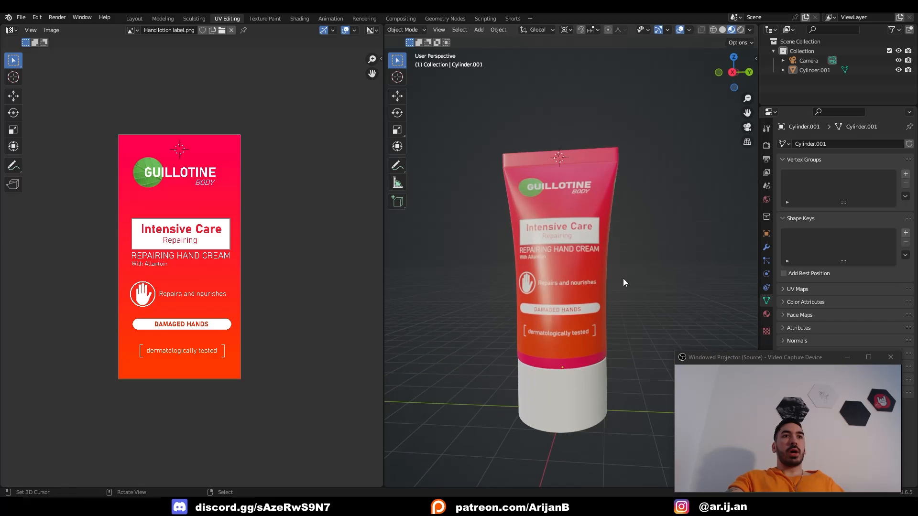
key(Tab)
key(Tab)
scroll(584, 333, down, 1)
key(Tab)
key(Tab)
middle_drag(584, 334, 589, 301)
key(Tab)
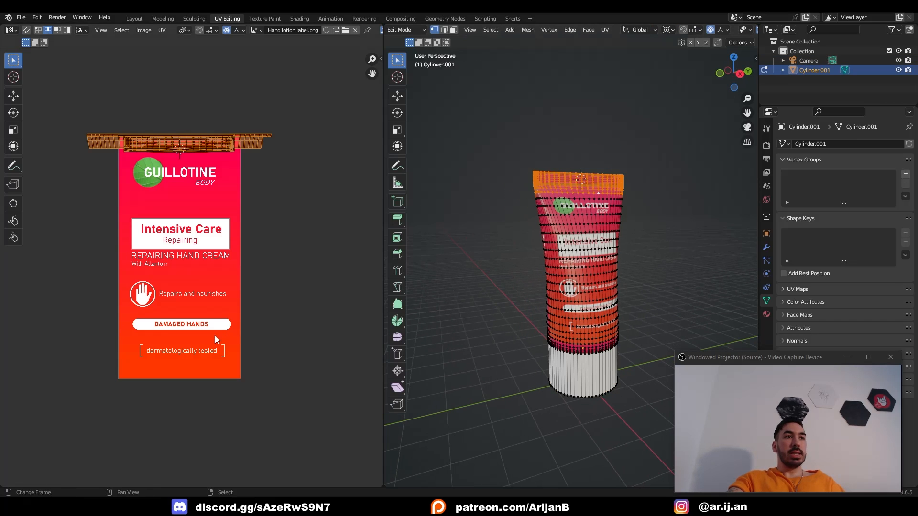
middle_drag(385, 342, 536, 357)
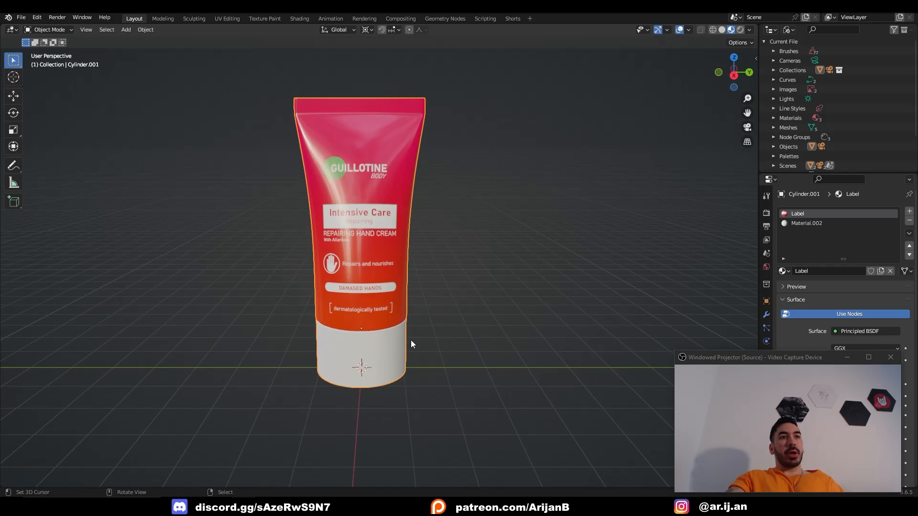
right_click(411, 344)
right_click(400, 348)
middle_drag(419, 242, 410, 242)
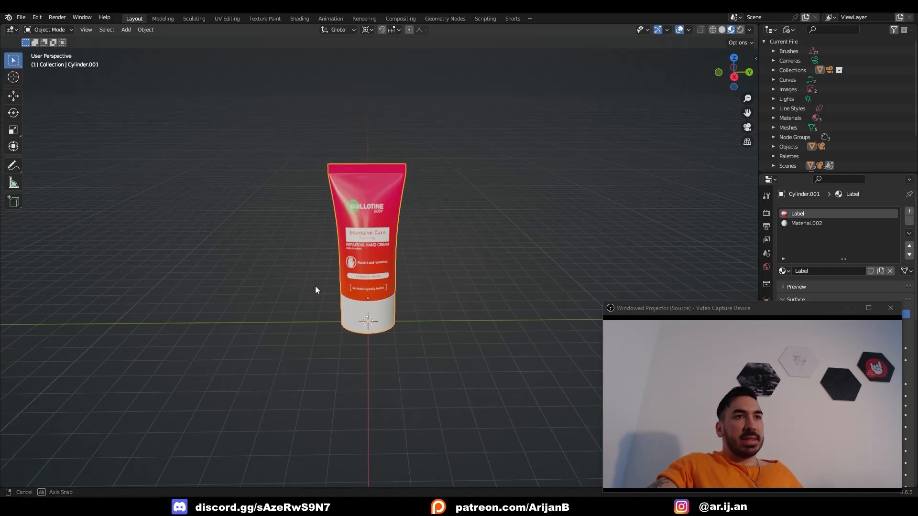
middle_drag(409, 279, 369, 286)
scroll(371, 285, up, 3)
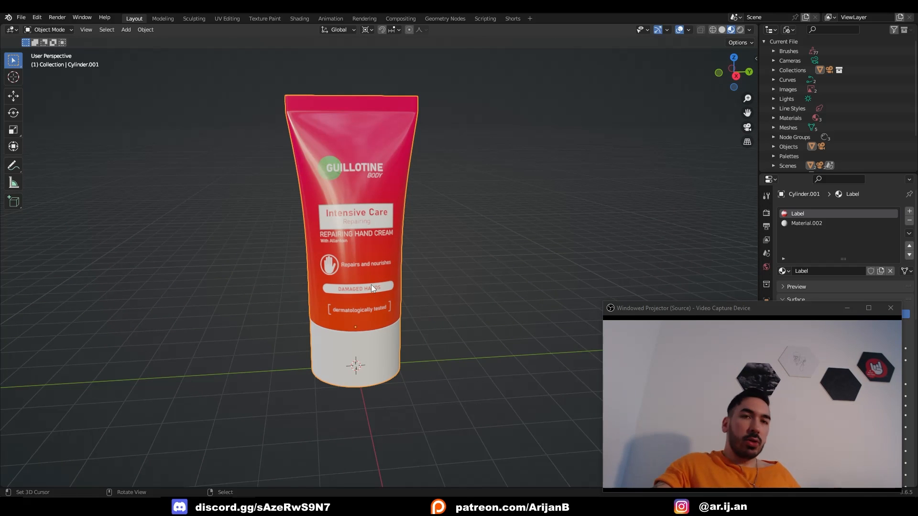
middle_drag(373, 288, 383, 310)
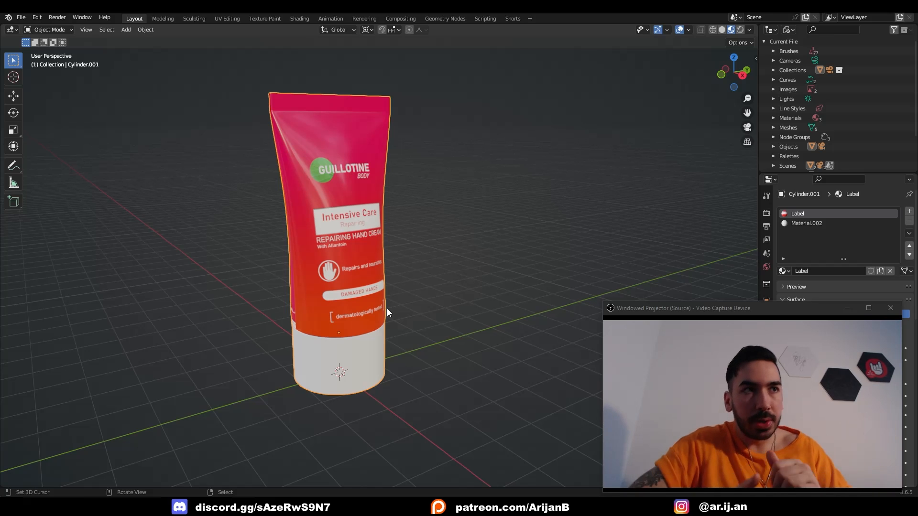
scroll(385, 209, up, 4)
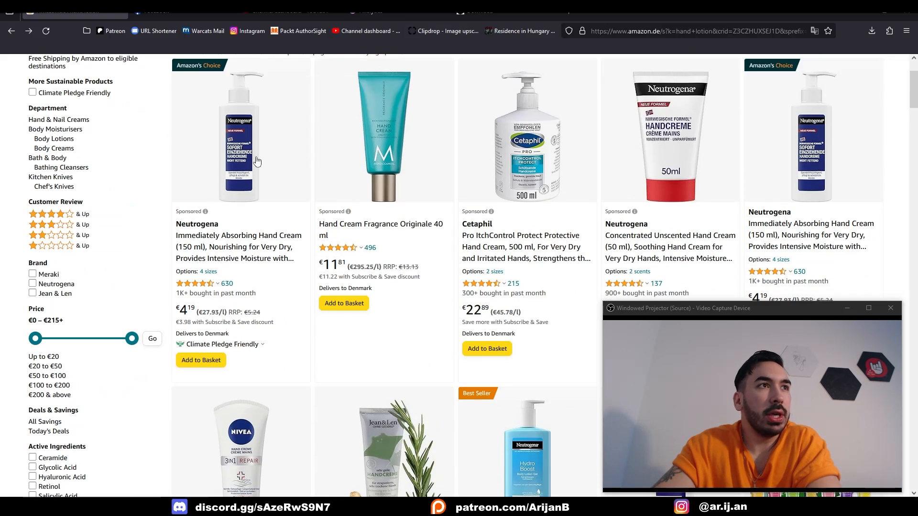
- In the browser, examine the Neutrogena and NIVEA hand cream packaging on Amazon and browse further through the hand lotion results
click(255, 159)
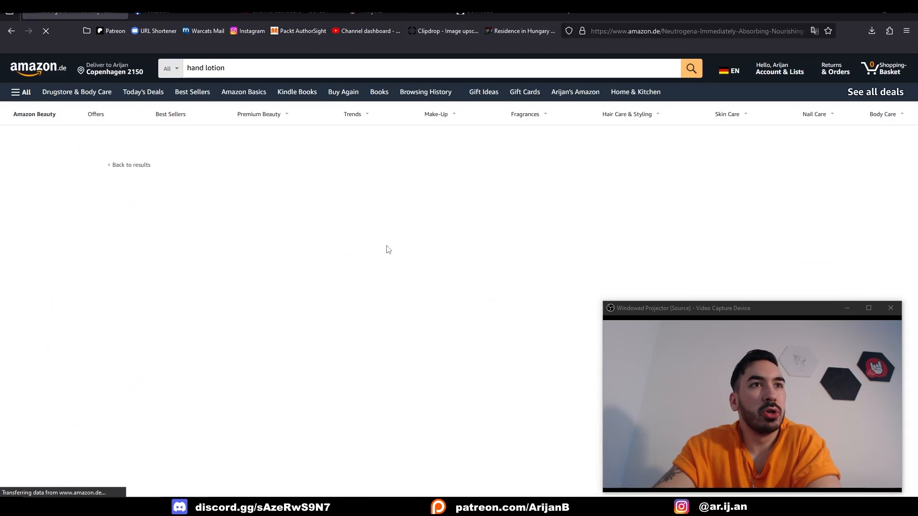
scroll(439, 261, down, 2)
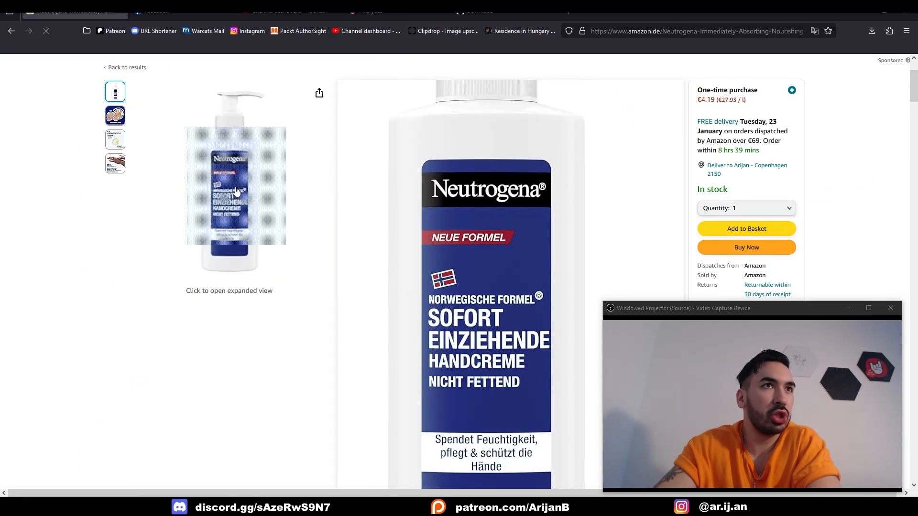
key(alt+Left)
scroll(507, 368, down, 1)
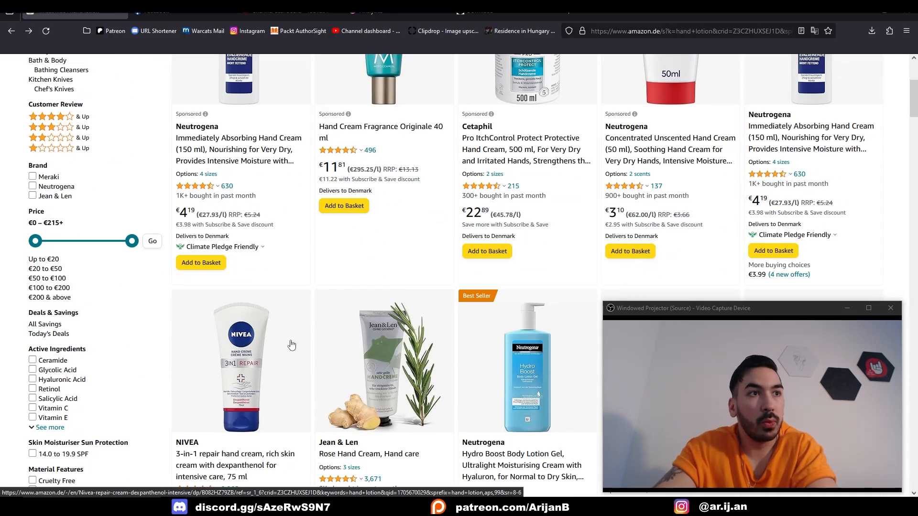
click(242, 353)
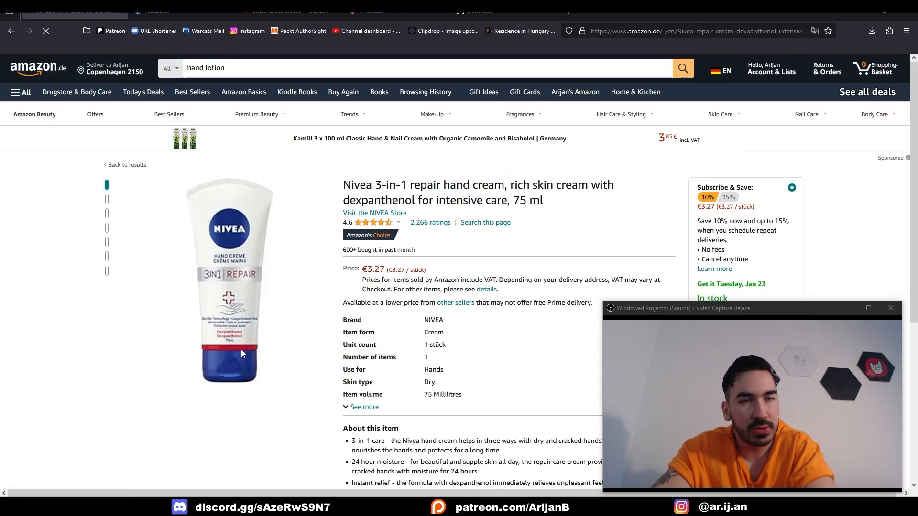
key(alt+Left)
scroll(549, 202, down, 3)
scroll(549, 201, down, 2)
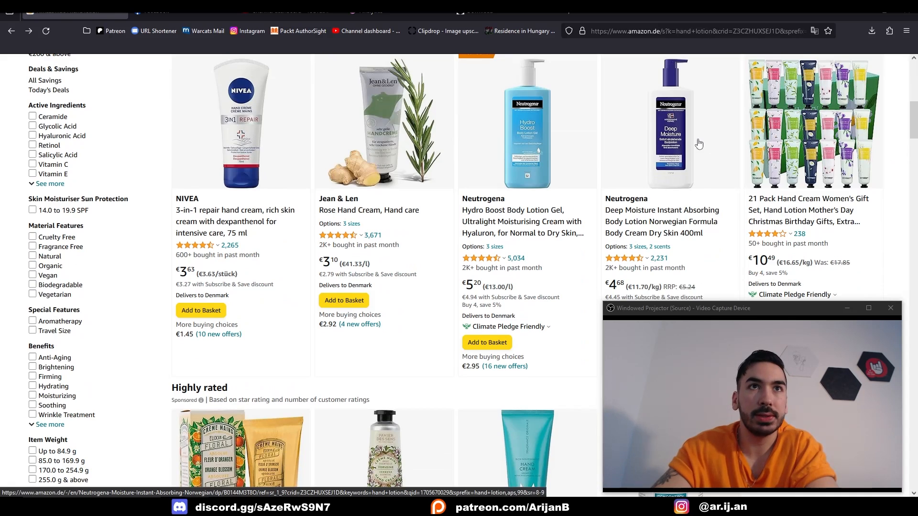
scroll(521, 221, down, 2)
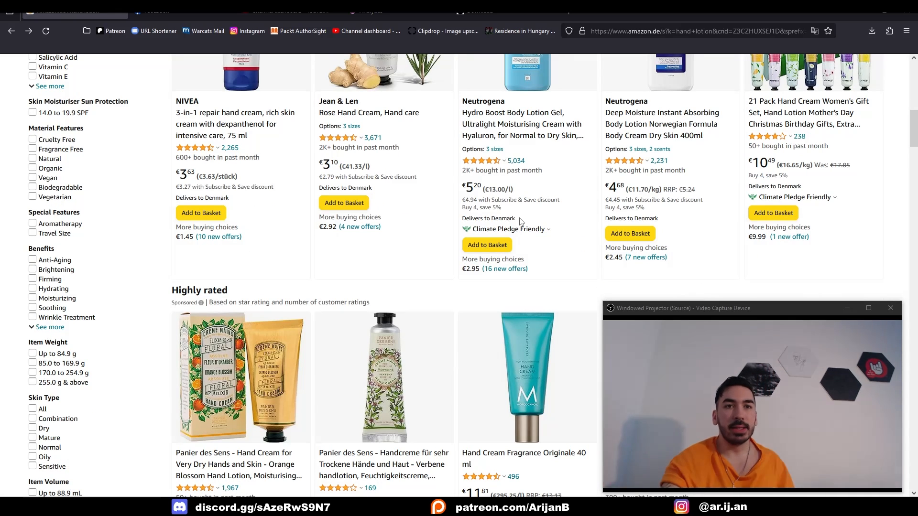
scroll(521, 221, down, 7)
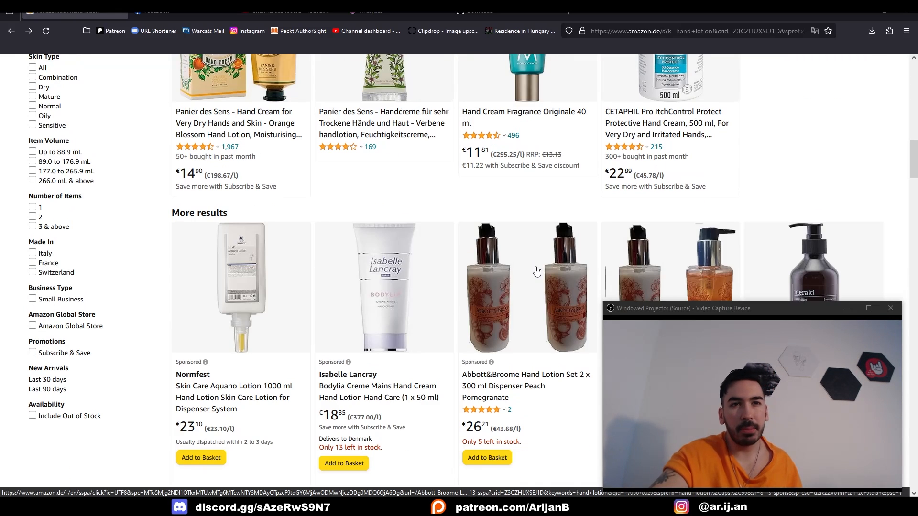
scroll(537, 272, up, 1)
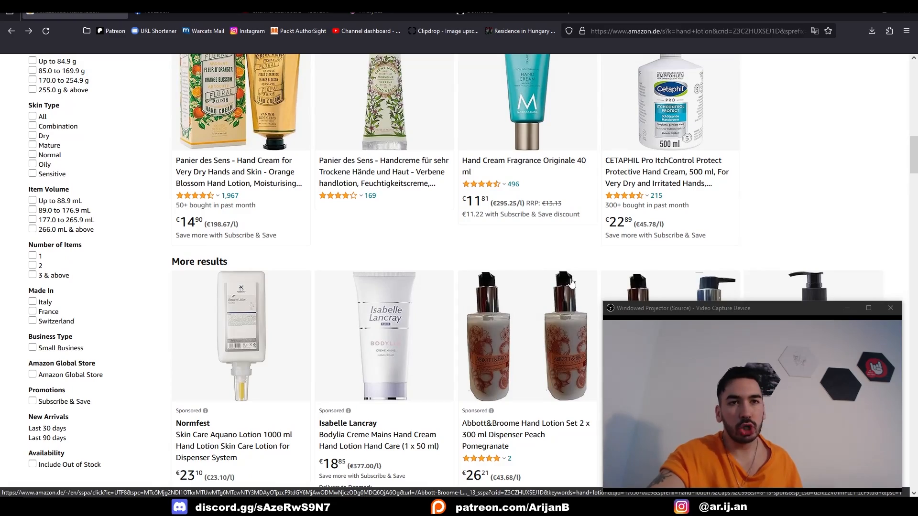